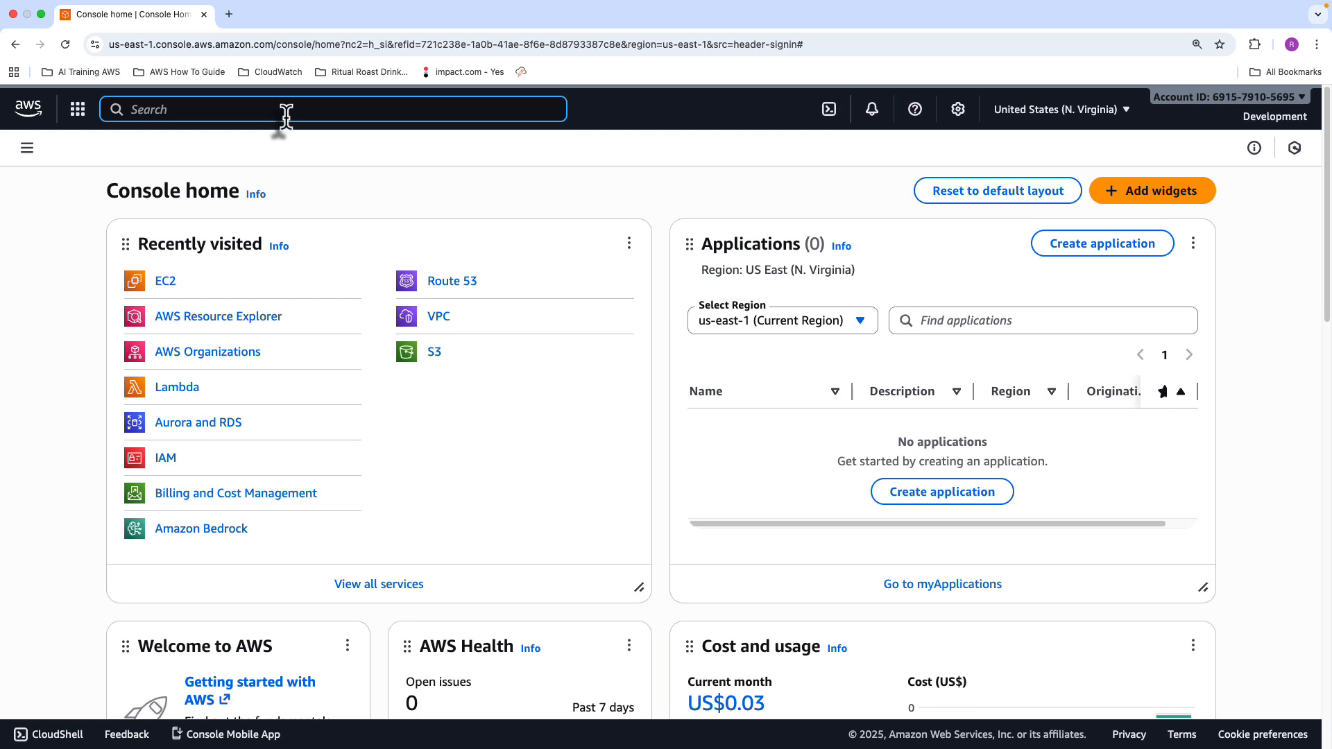
Step: Find the AWS Backup service and open its list of vaults
type("aws b")
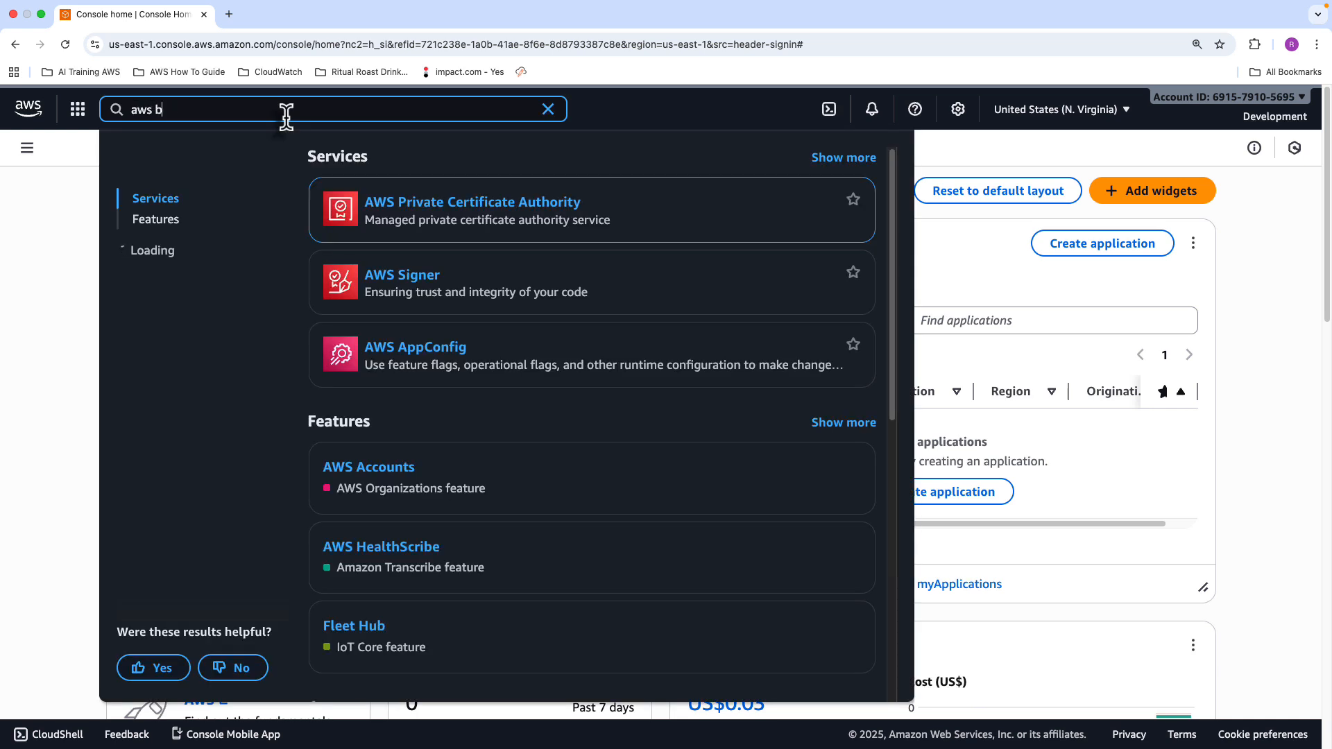
type("ackup")
left_click(418, 207)
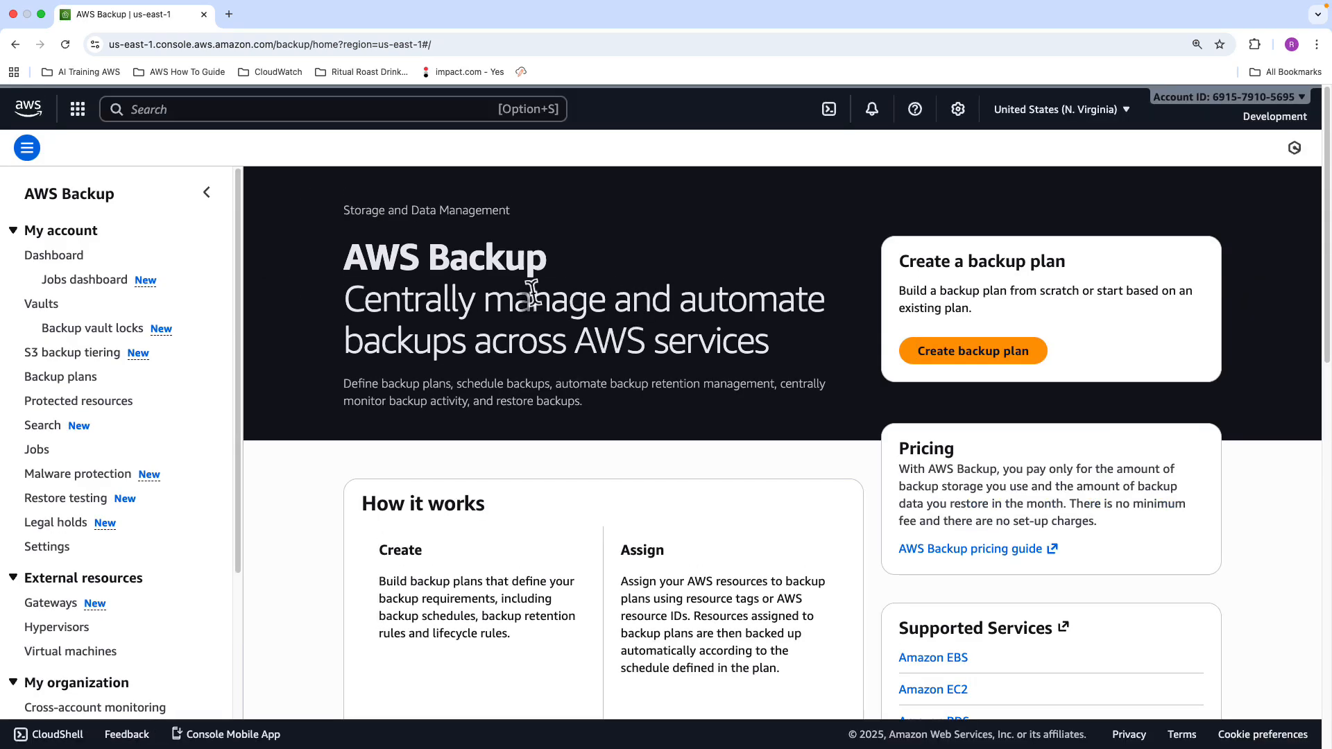
left_click(36, 304)
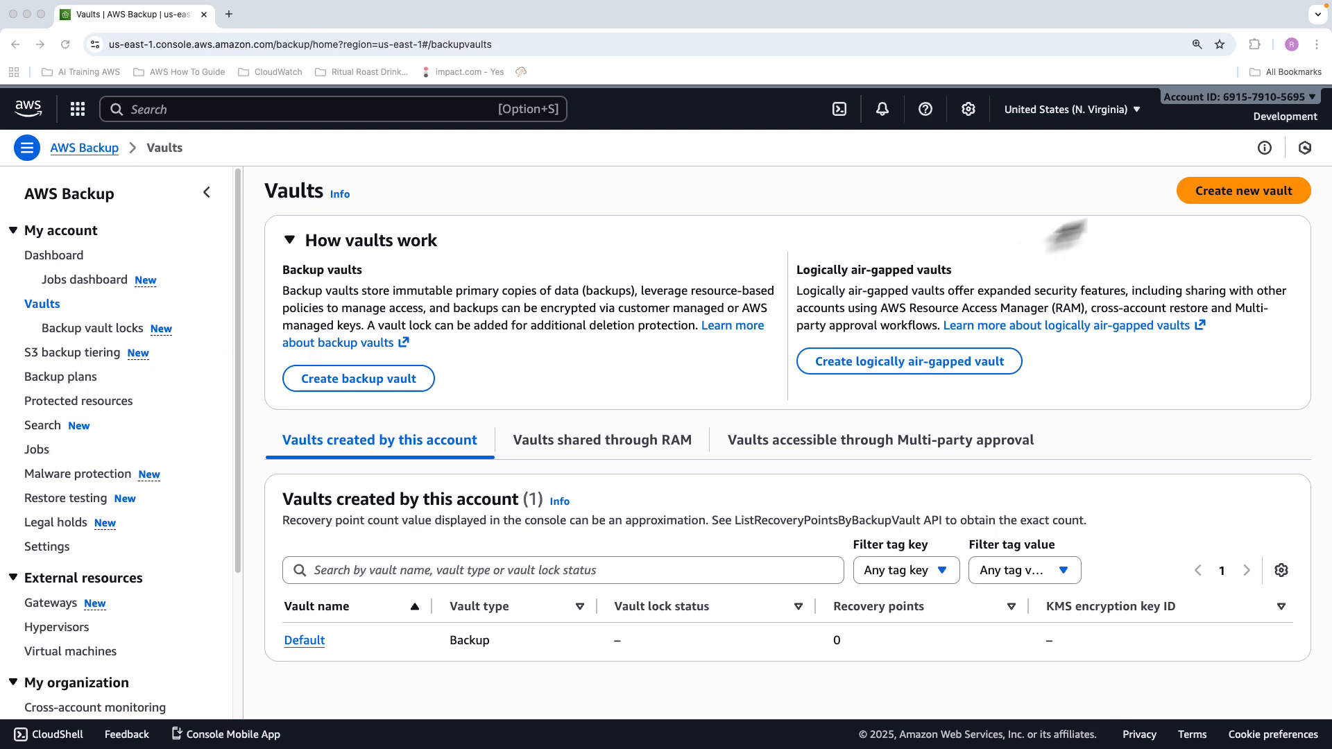
Step: Start creating a new vault and name it OrgBackupVault
left_click(1220, 199)
left_click(1221, 201)
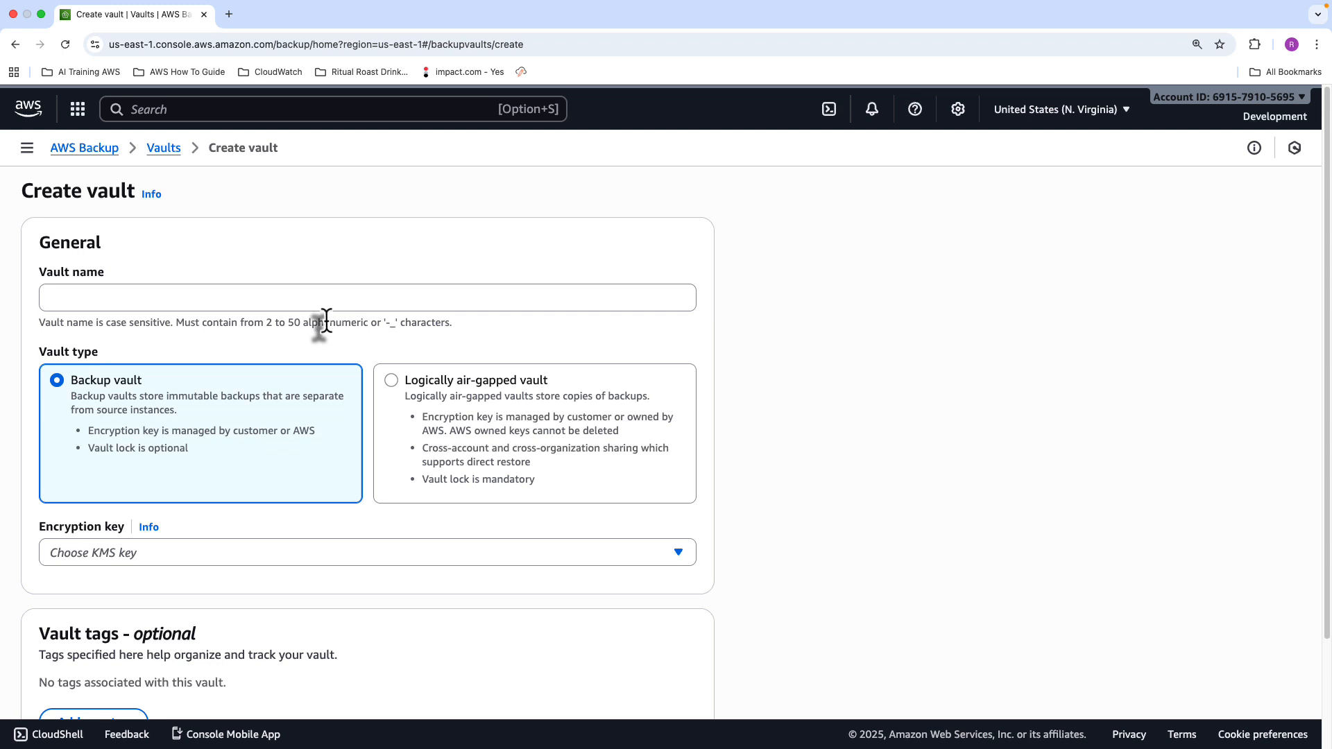
left_click(45, 300)
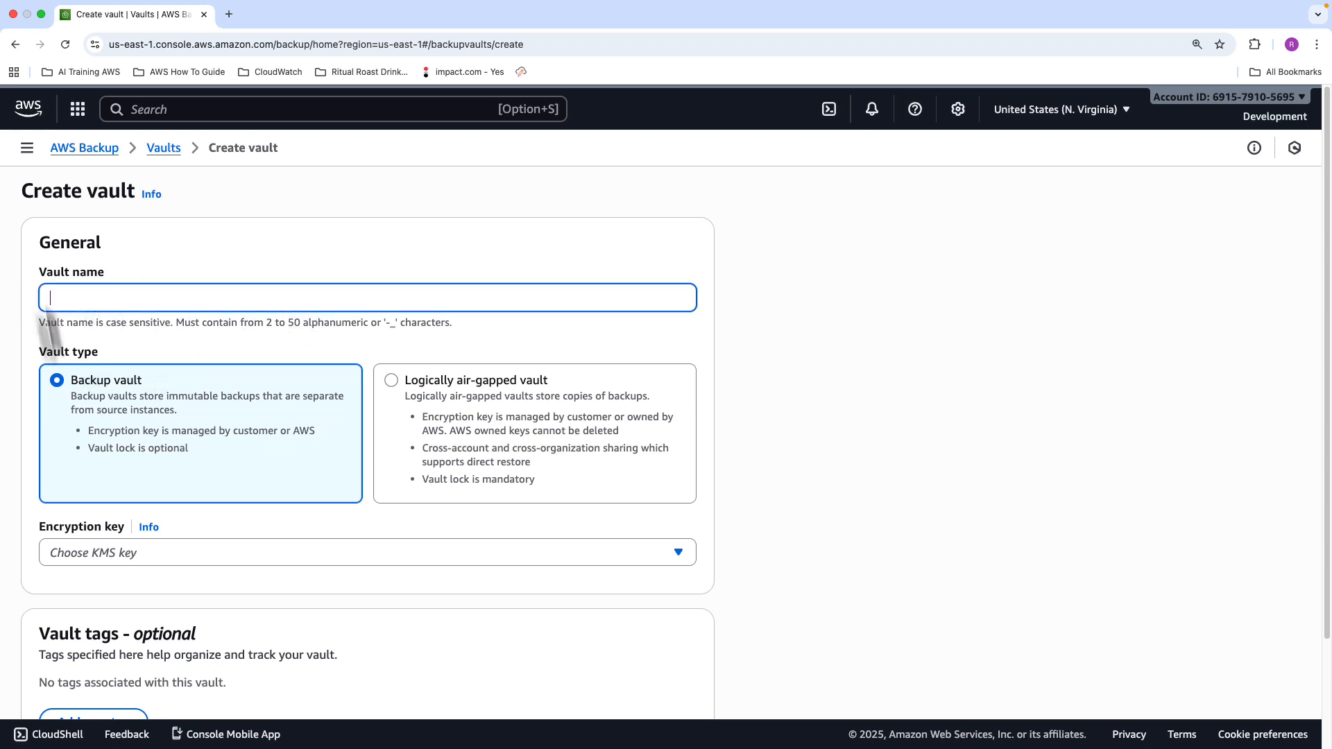
type("OrgBackupVault")
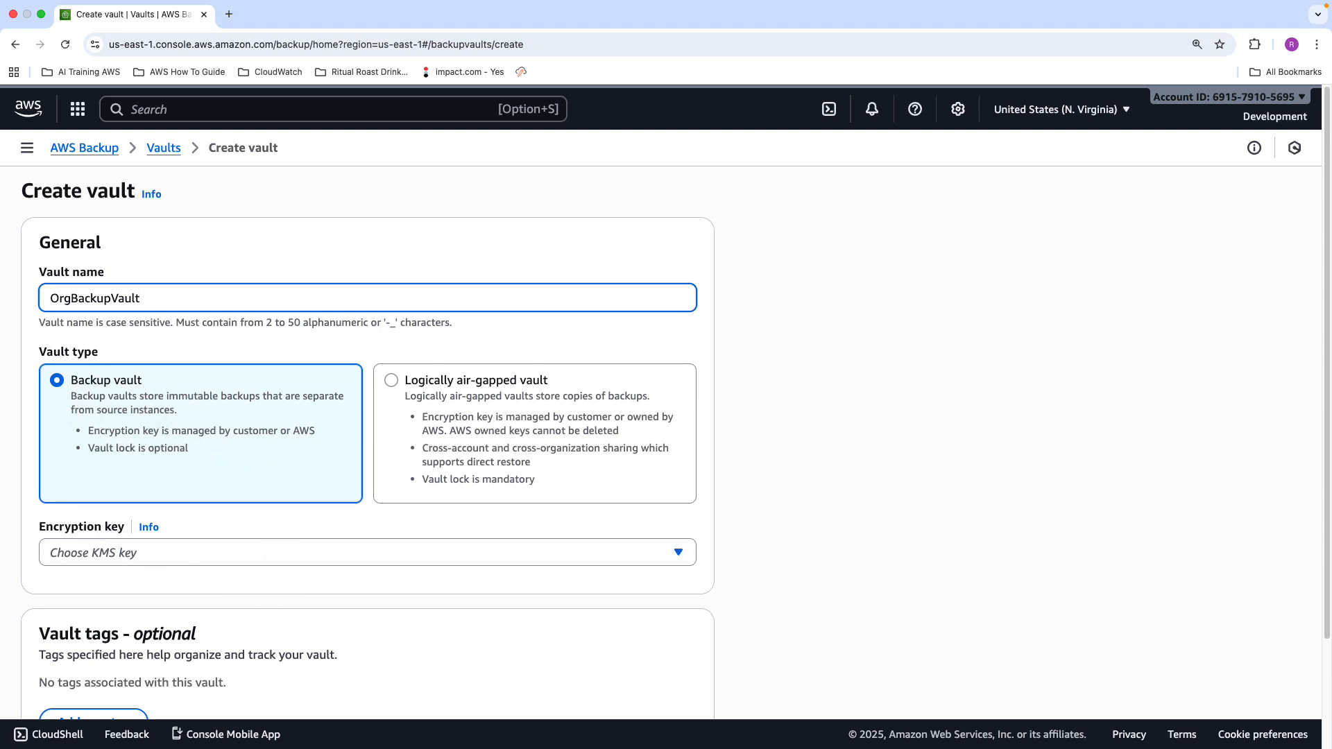
Step: Choose (default) aws/backup as the vault's encryption key, create the vault and dismiss the notification on its details page
left_click(158, 552)
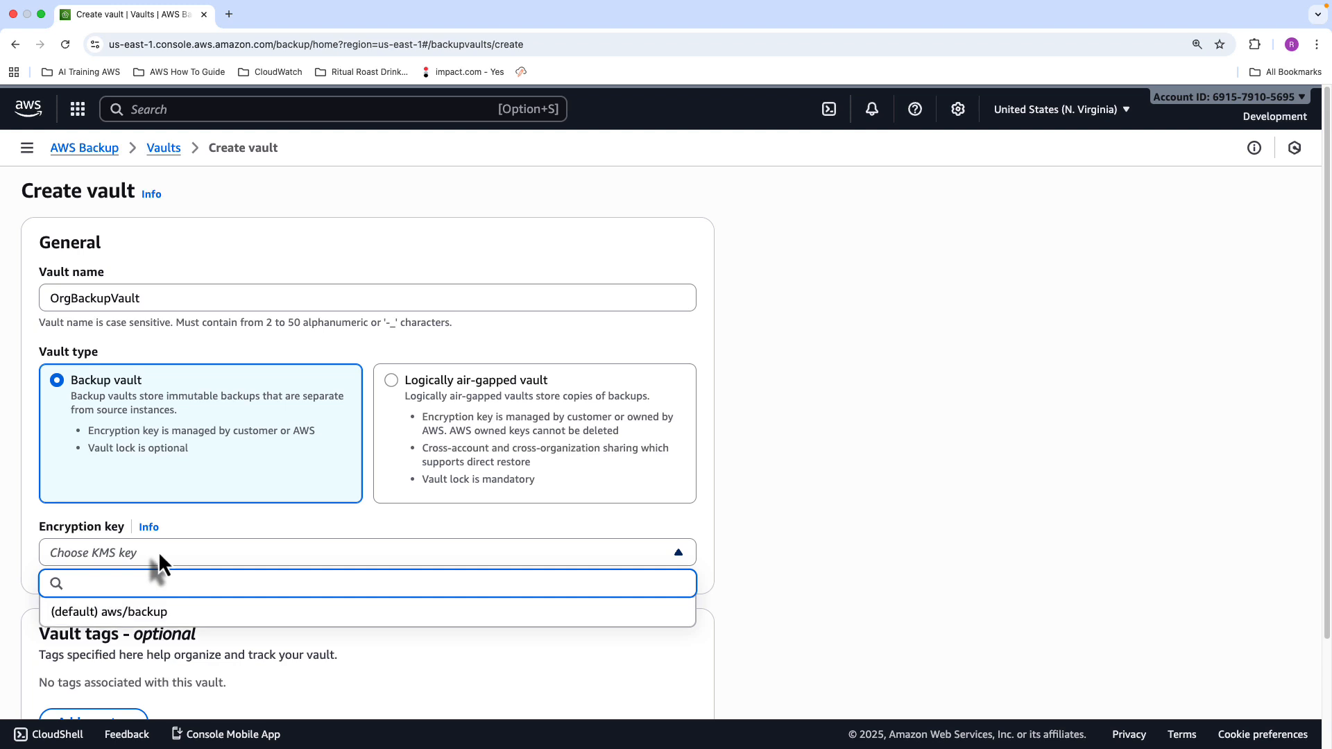
left_click(158, 551)
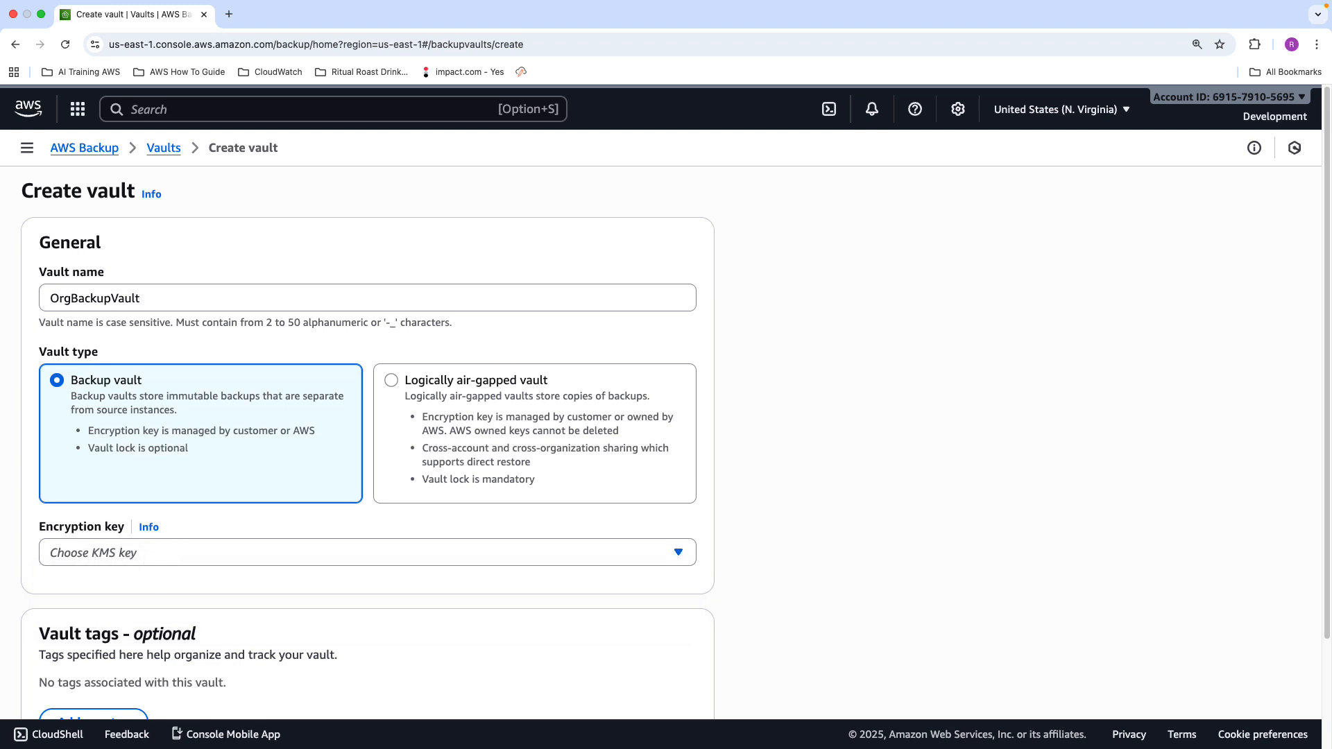
left_click(182, 554)
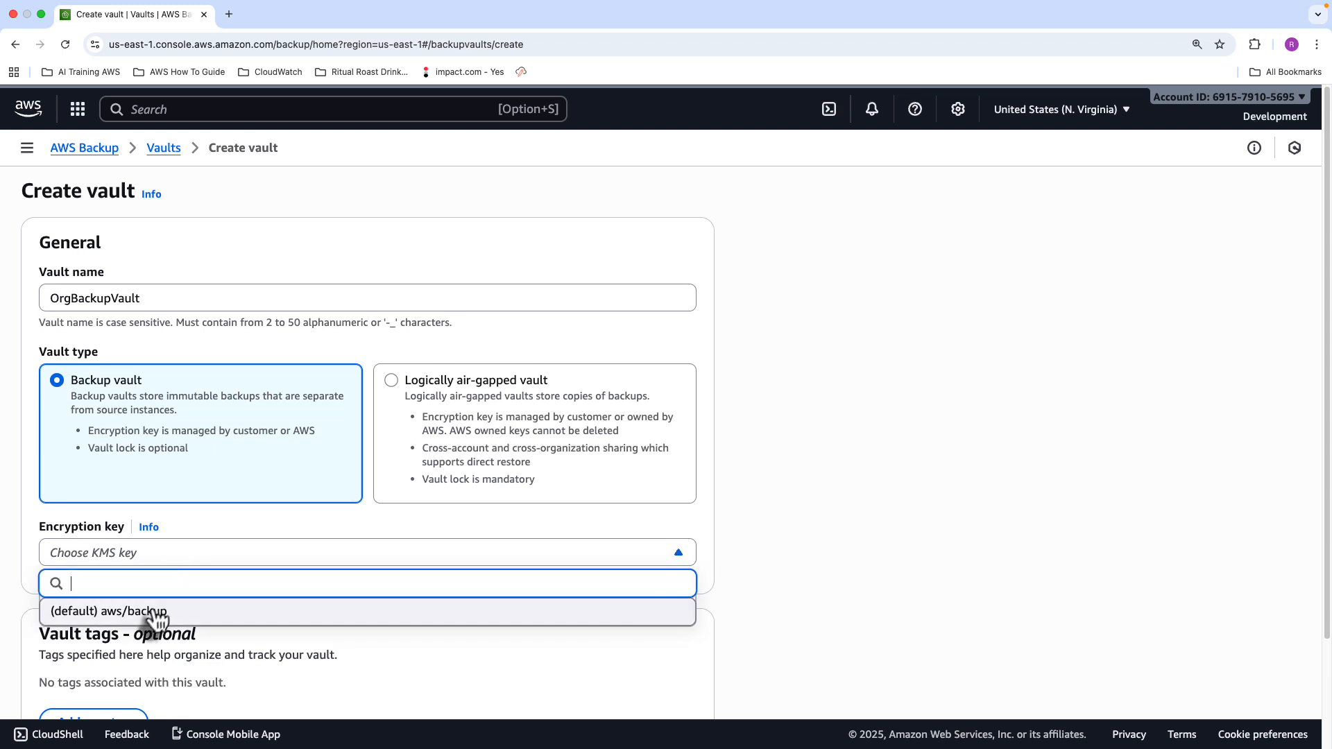
left_click(154, 612)
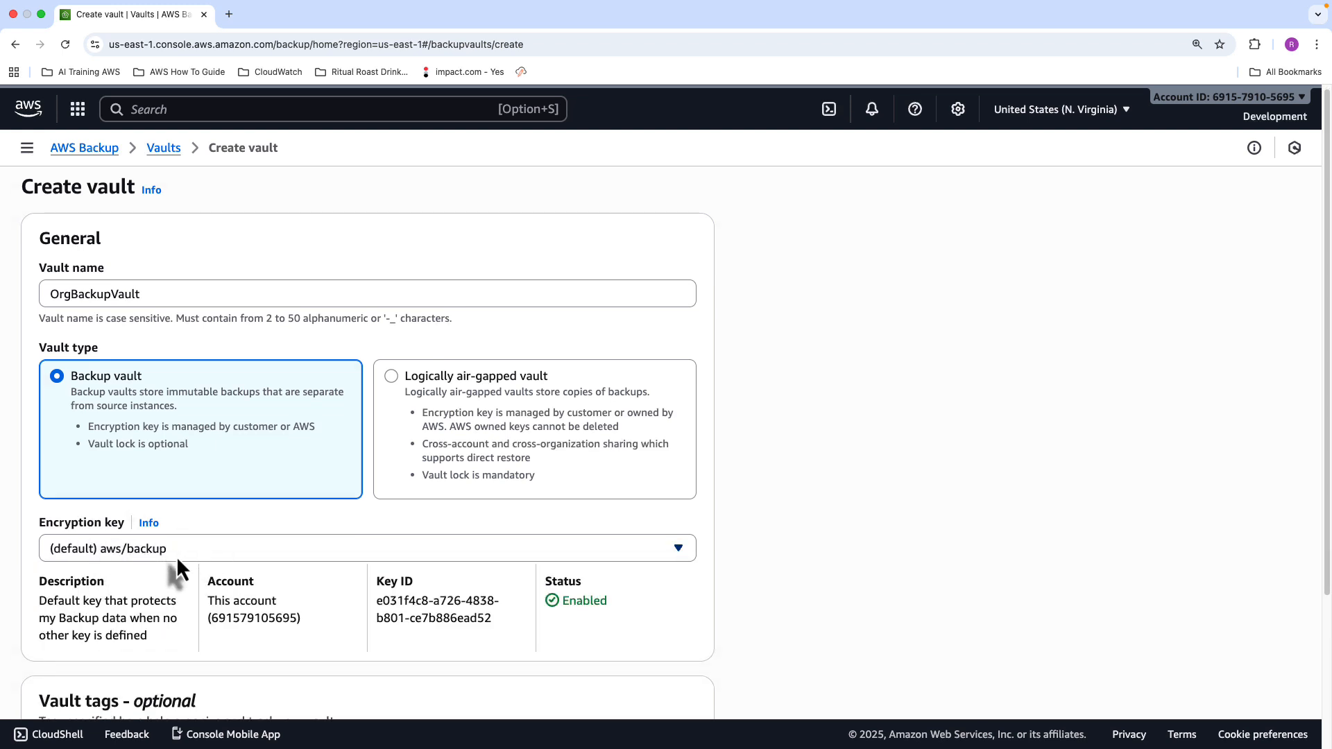
scroll(176, 556, "down", 5)
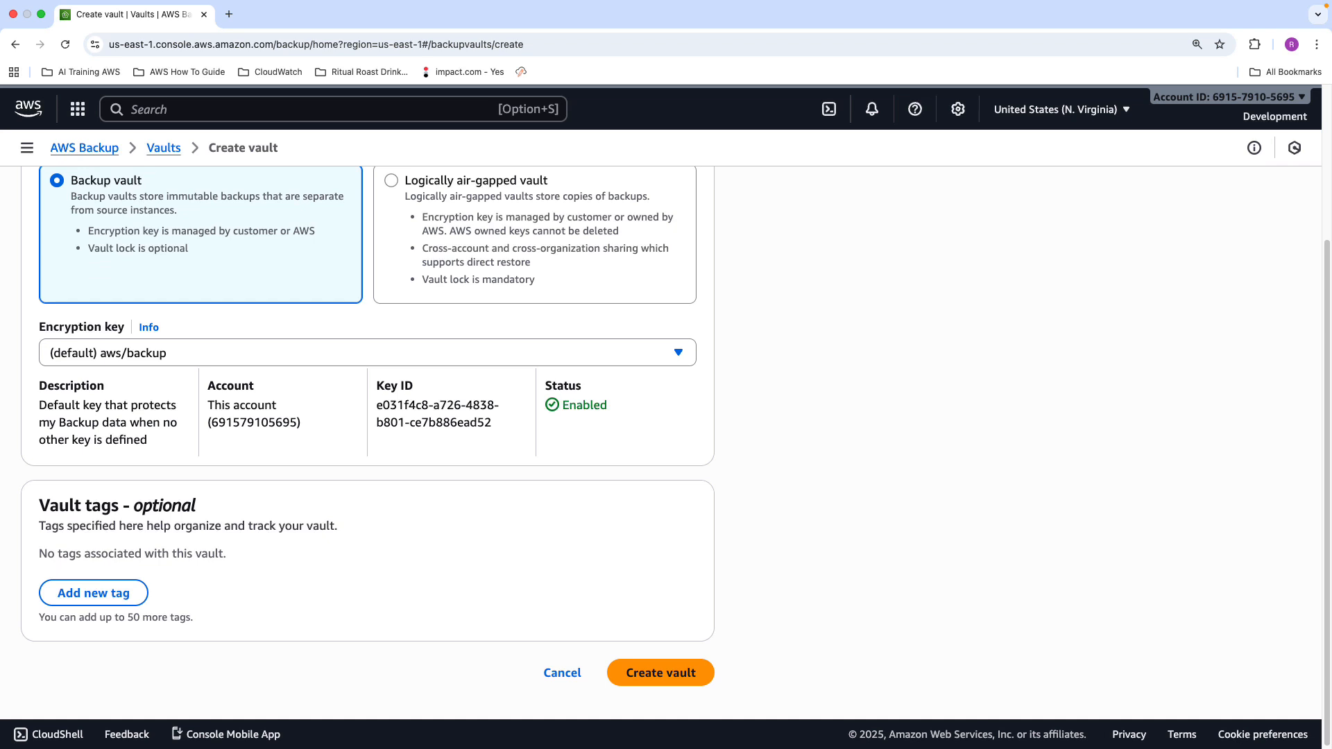
left_click(645, 672)
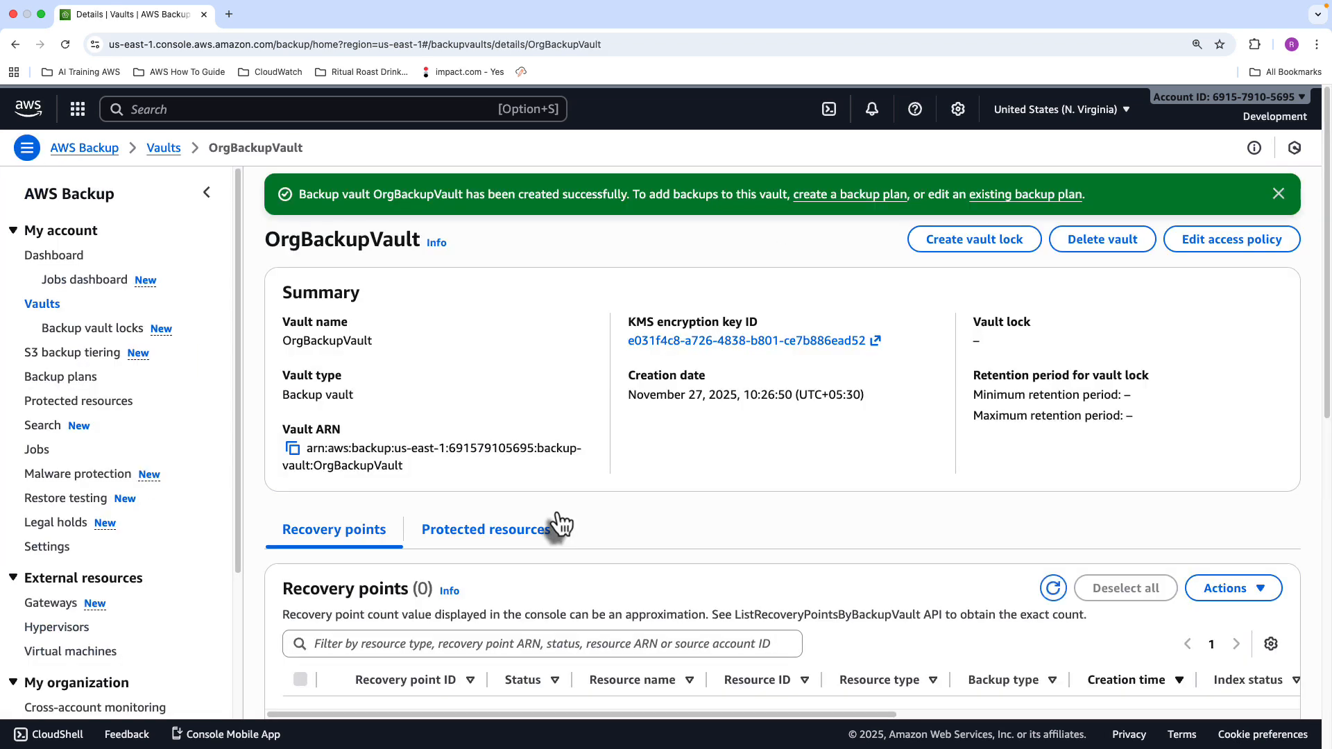
scroll(560, 525, "down", 2)
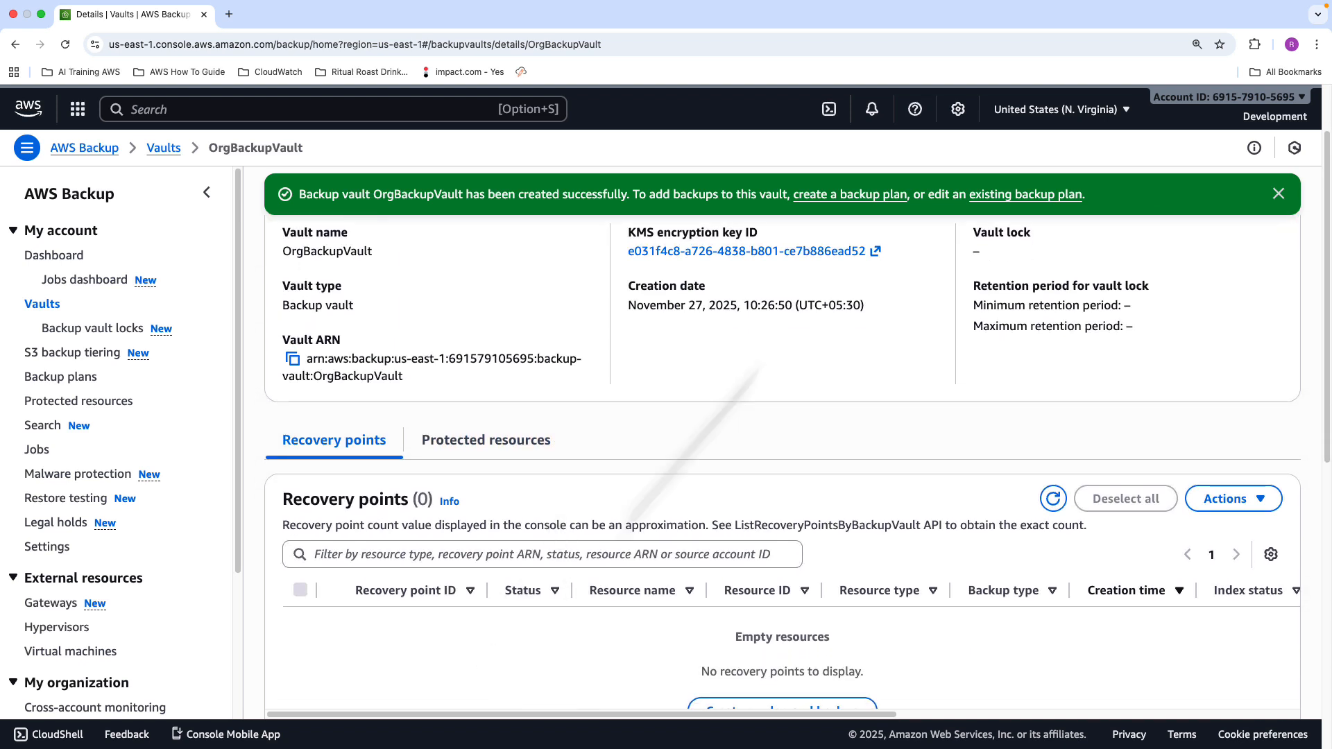
left_click(1278, 193)
scroll(446, 340, "up", 2)
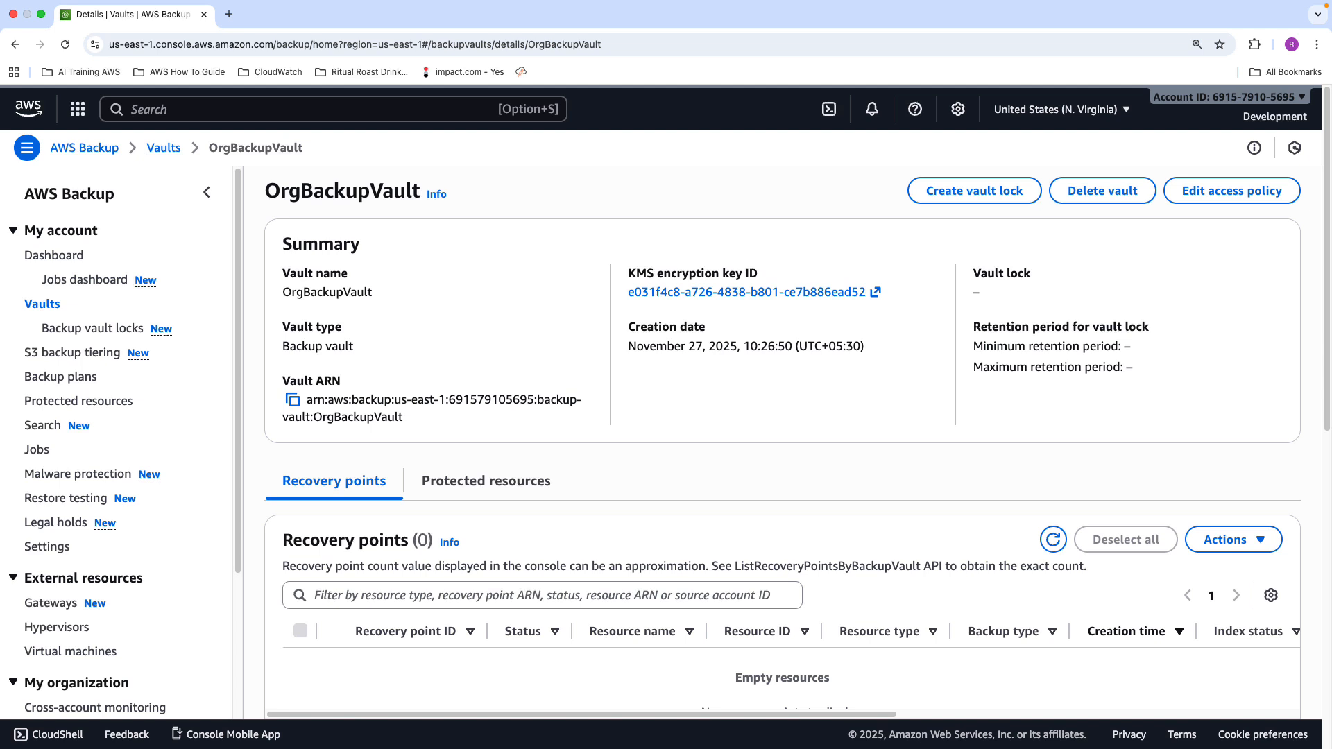
Step: Open the IAM service in a new browser tab and go to its list of roles
left_click(194, 111)
type("iam")
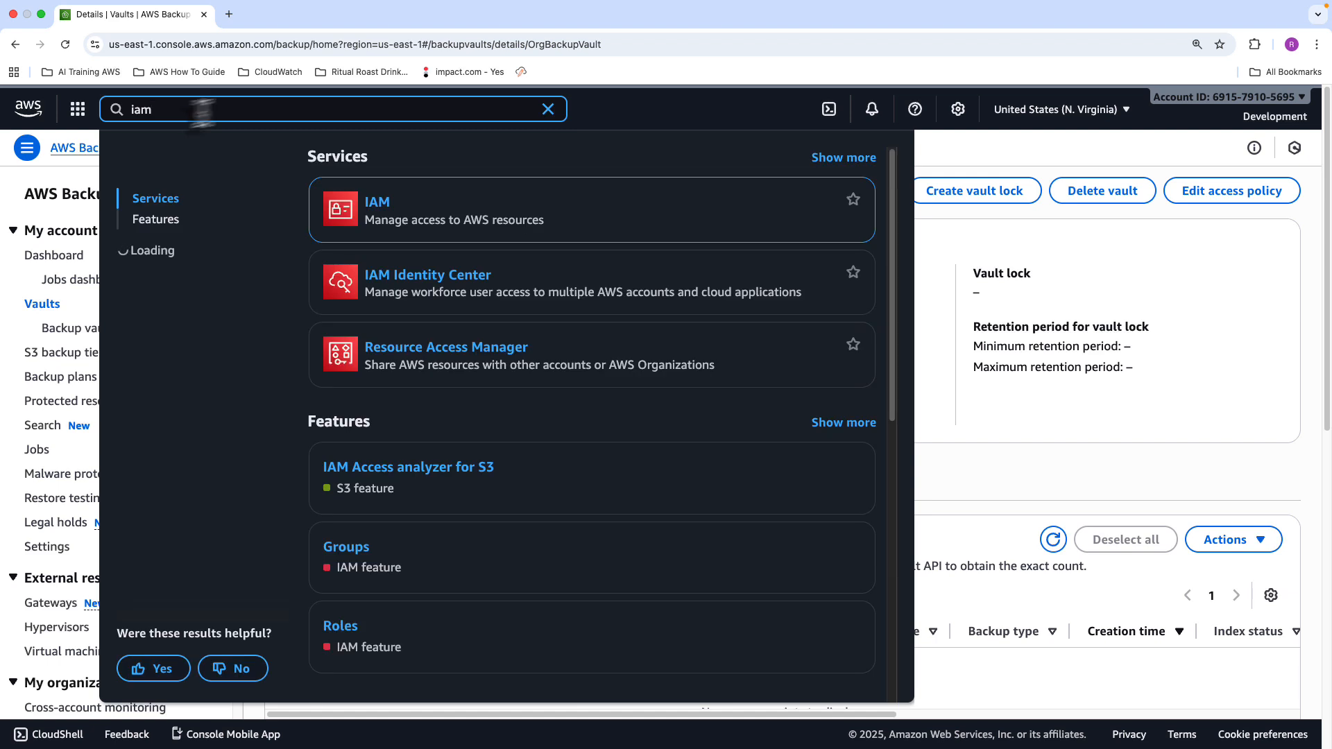
right_click(376, 212)
left_click(416, 214)
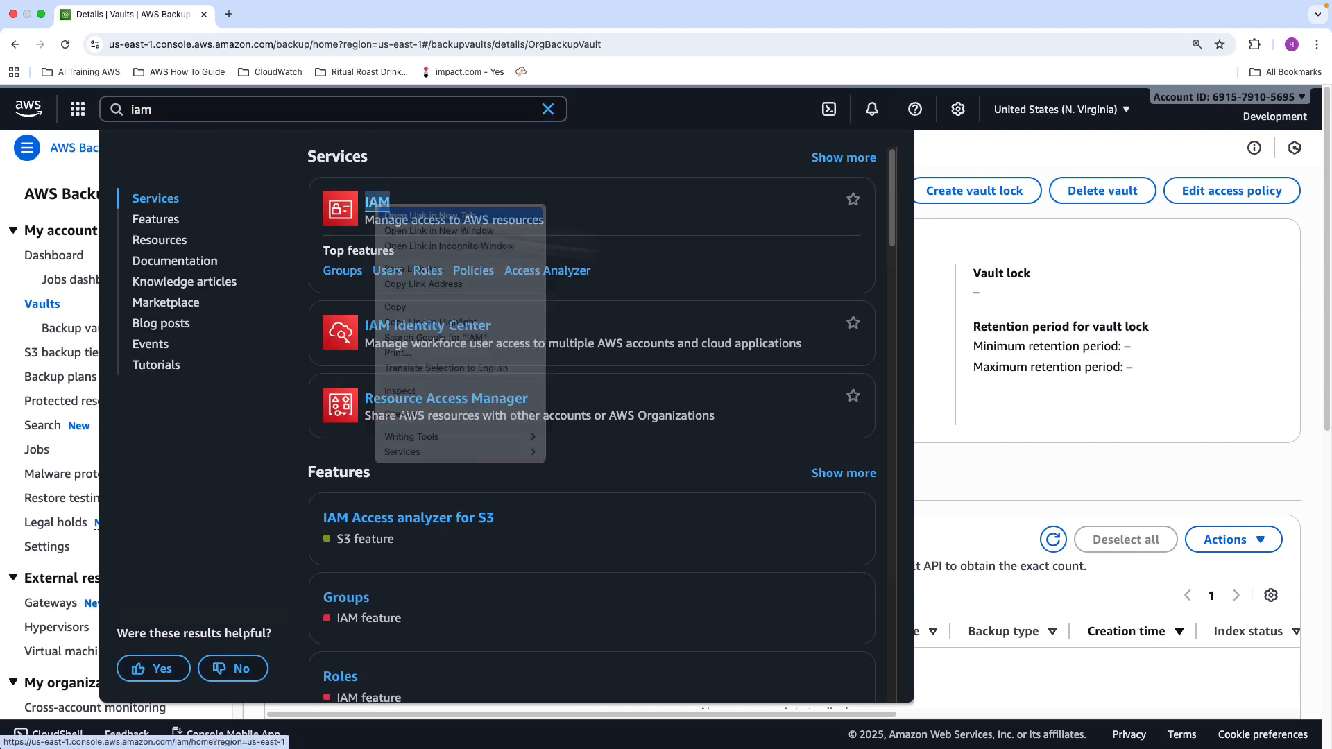
left_click(295, 14)
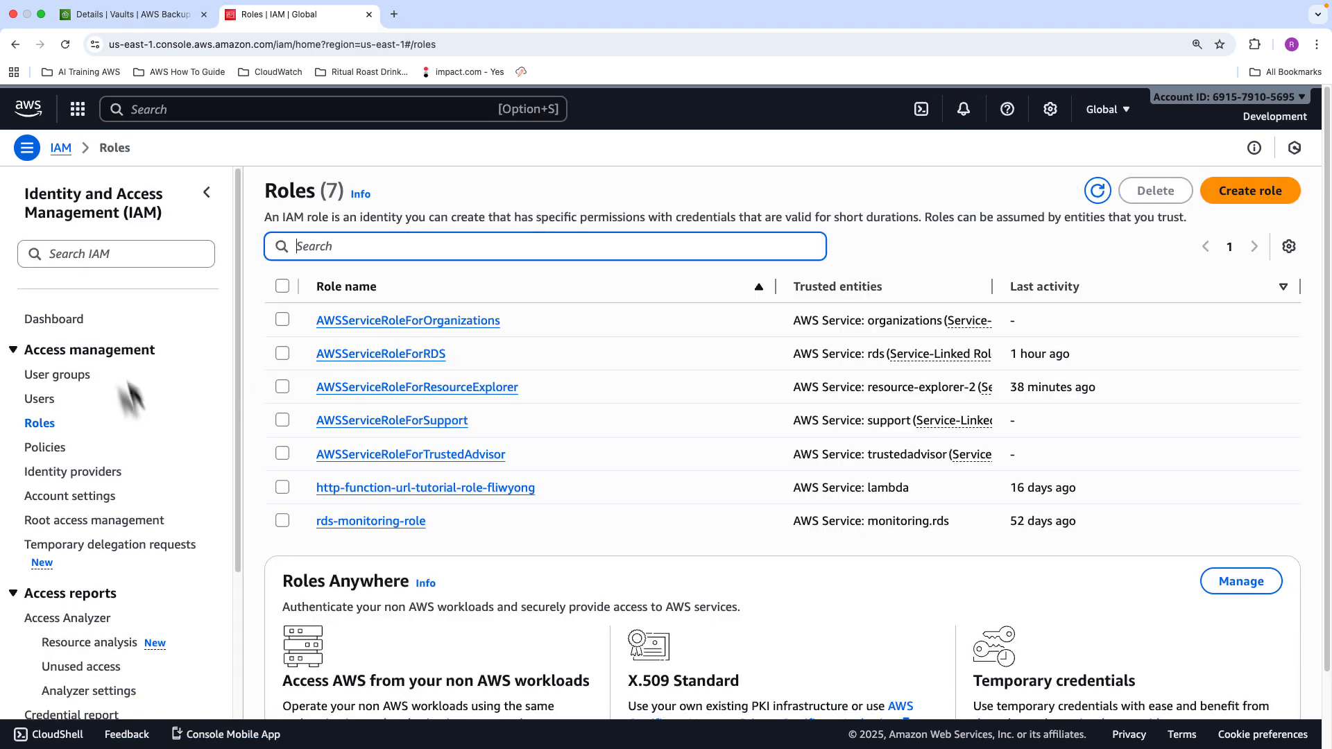
left_click(42, 425)
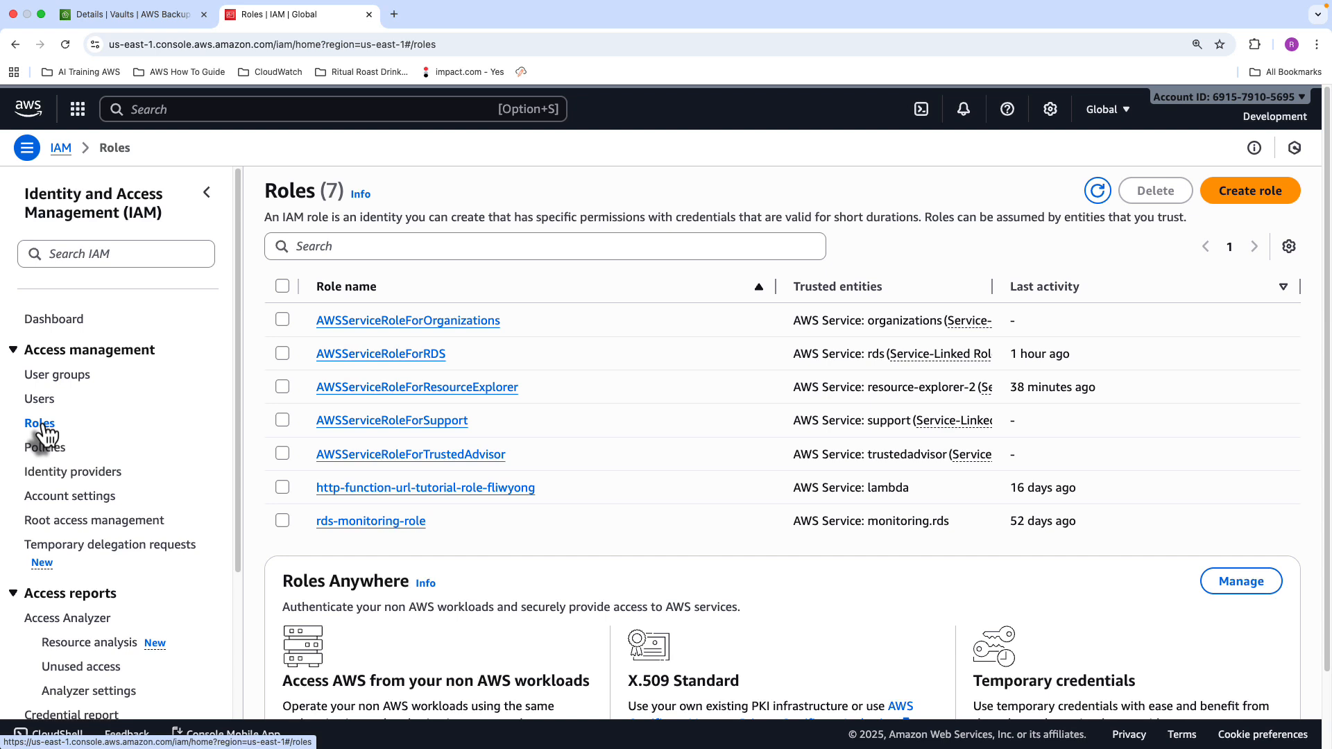
Step: Start a new IAM role with AWS service as trusted entity and AWS Backup as use case, and continue to permissions
left_click(1241, 192)
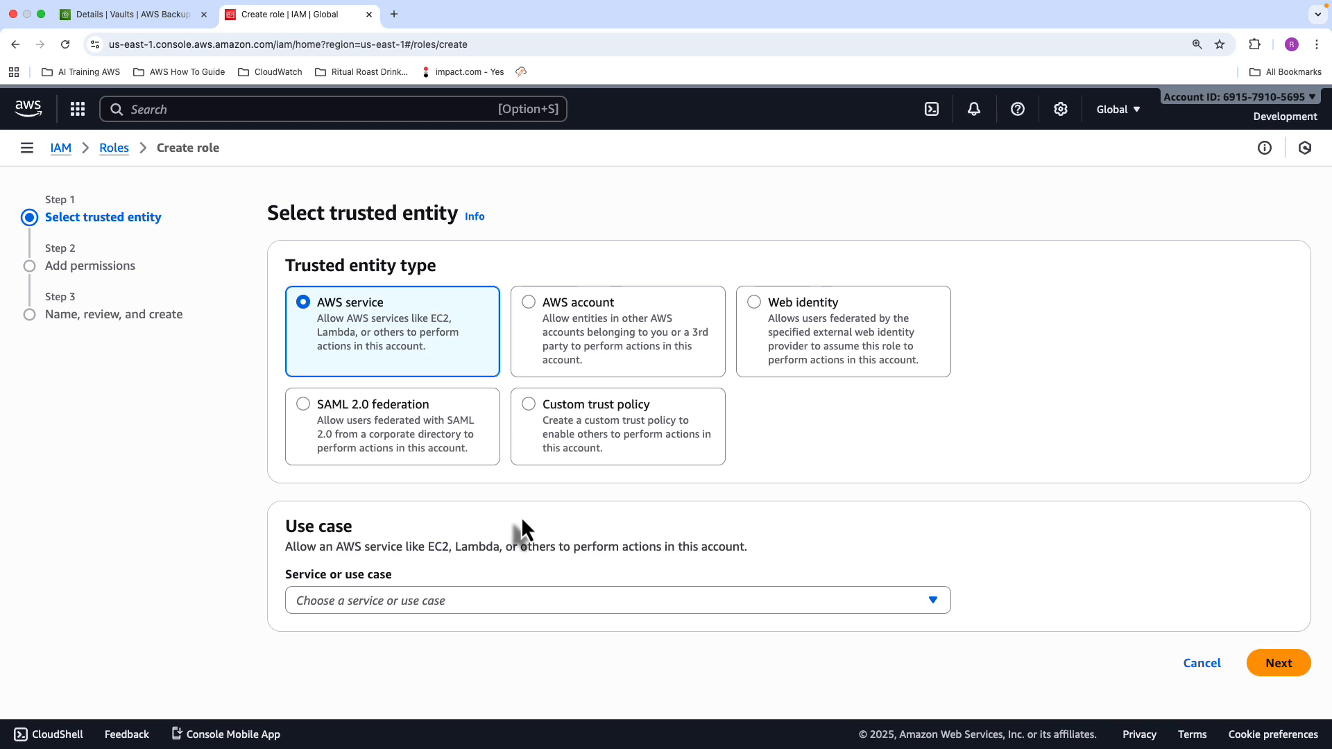
left_click(414, 610)
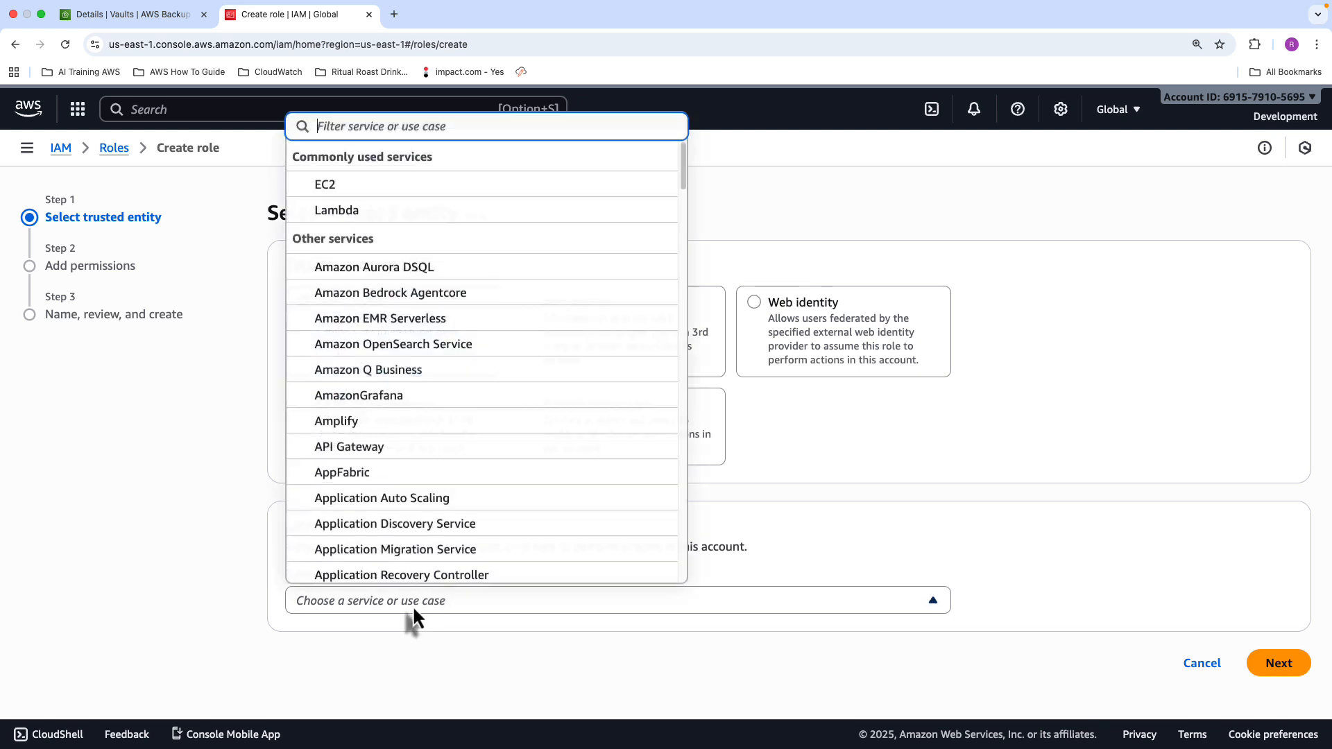
type("ba")
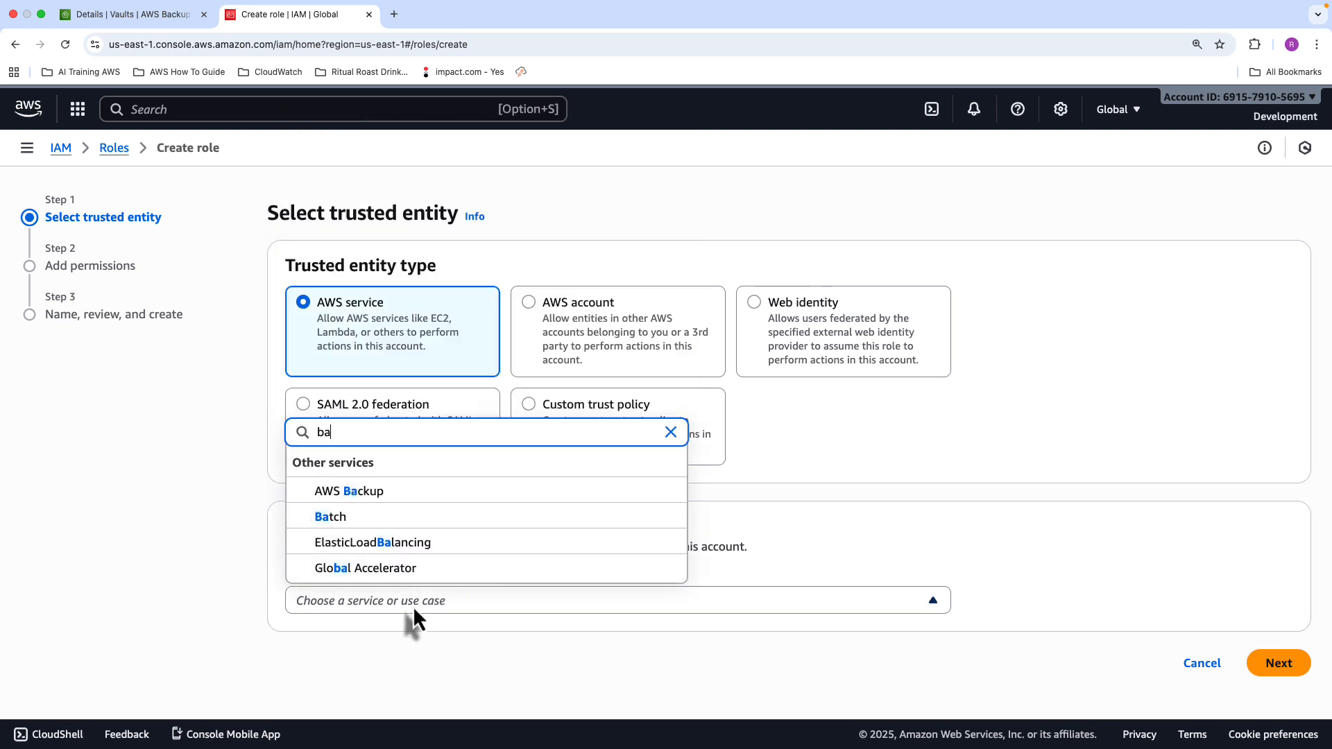
left_click(373, 498)
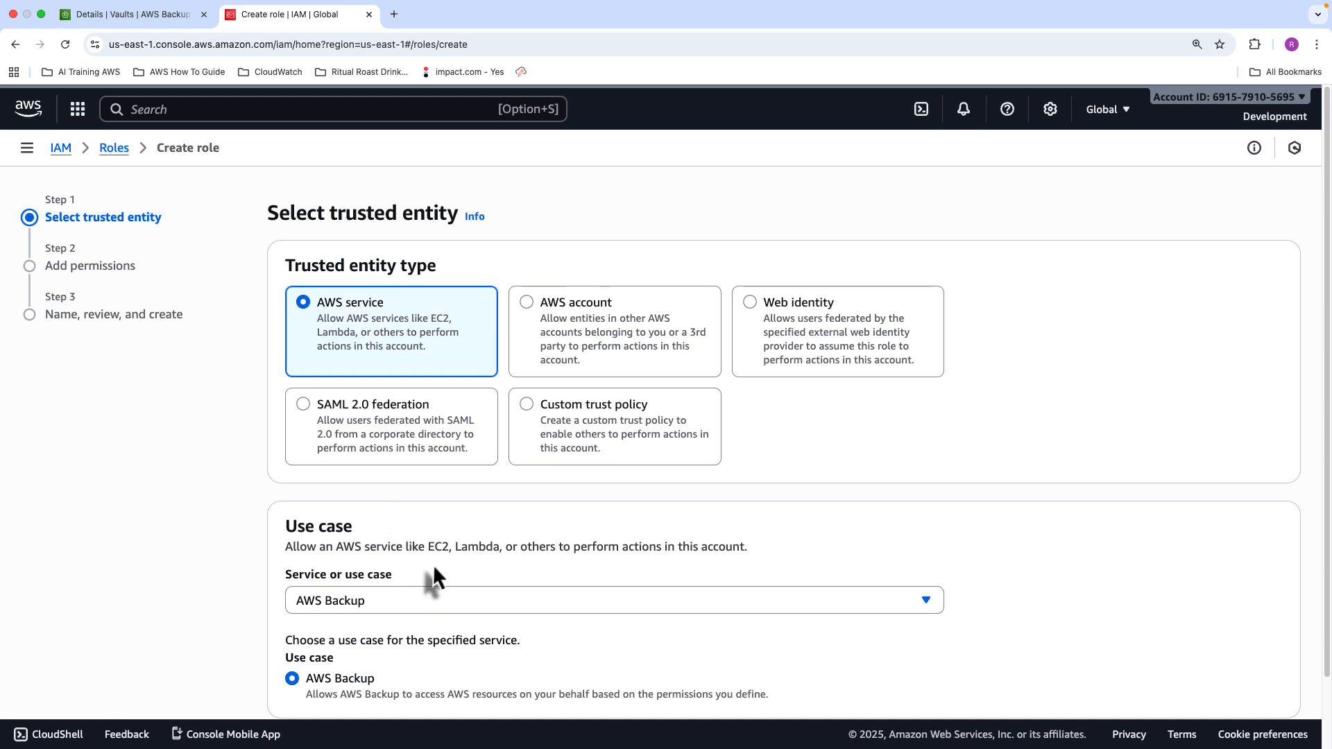
scroll(516, 517, "down", 2)
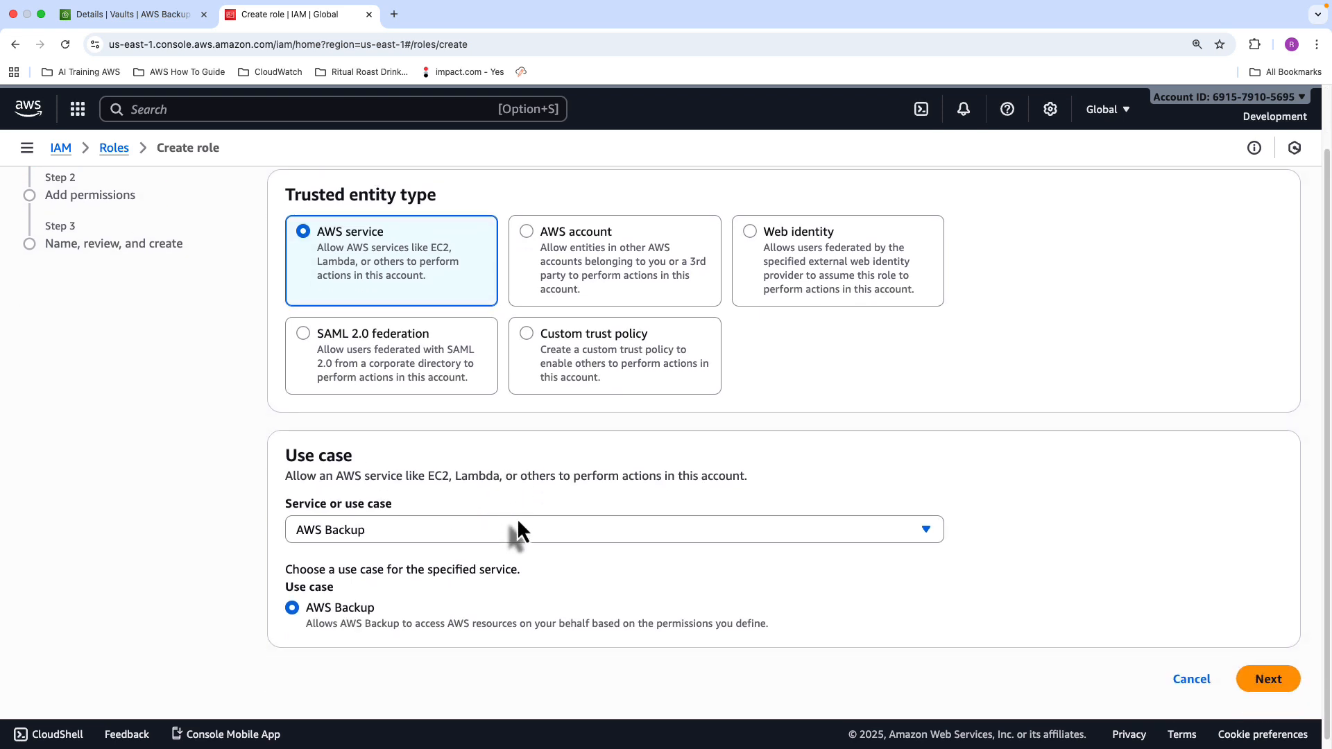
left_click(1268, 672)
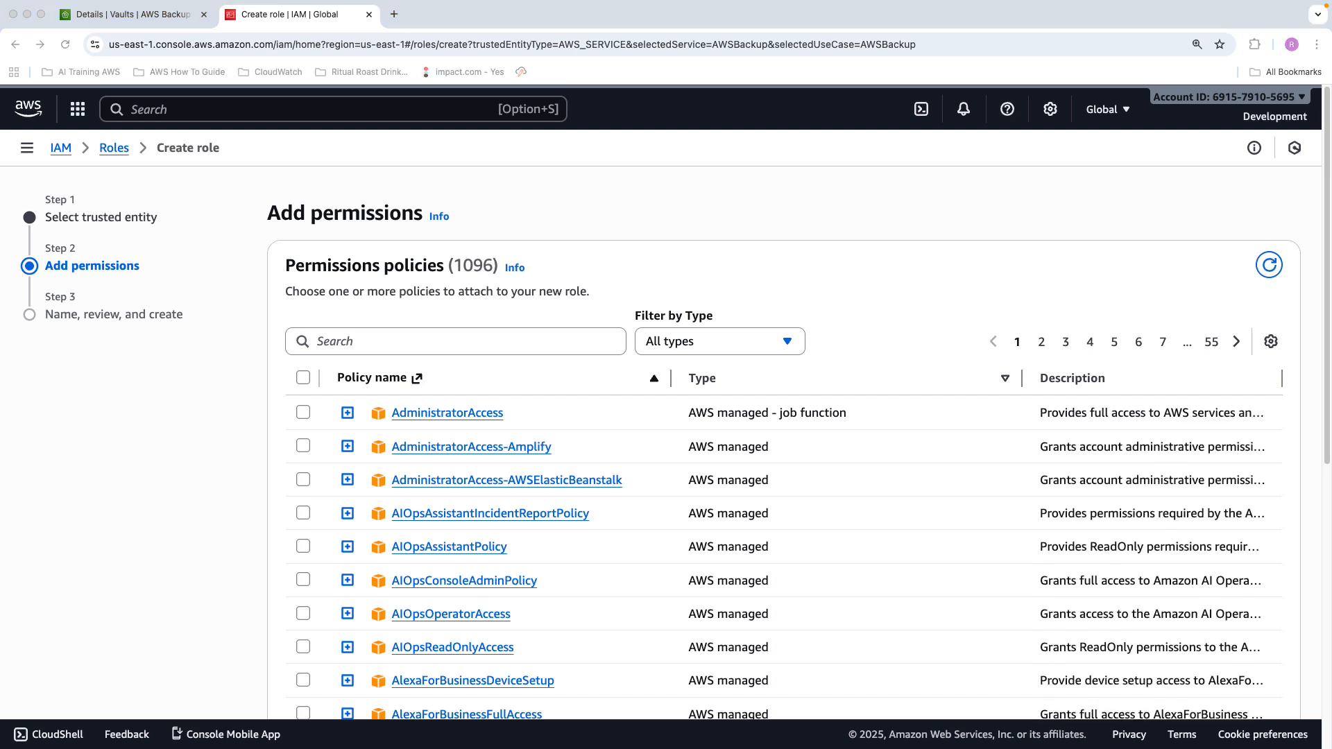
Step: Attach the AWSBackupServiceRolePolicyForBackup and AWSBackupServiceRolePolicyForRestores policies to the role and continue to the review stage
left_click(350, 341)
type("AWSBackupServiceRolePolicyForBackup")
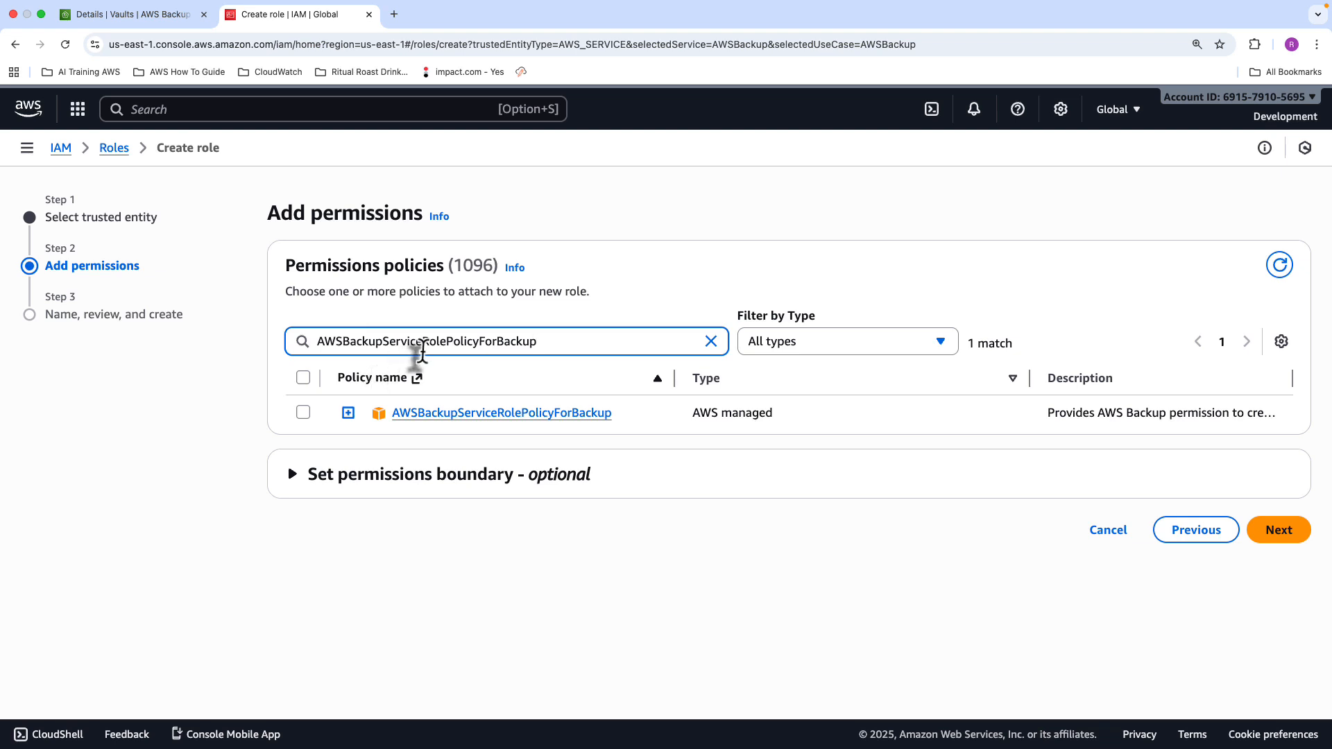
left_click(304, 414)
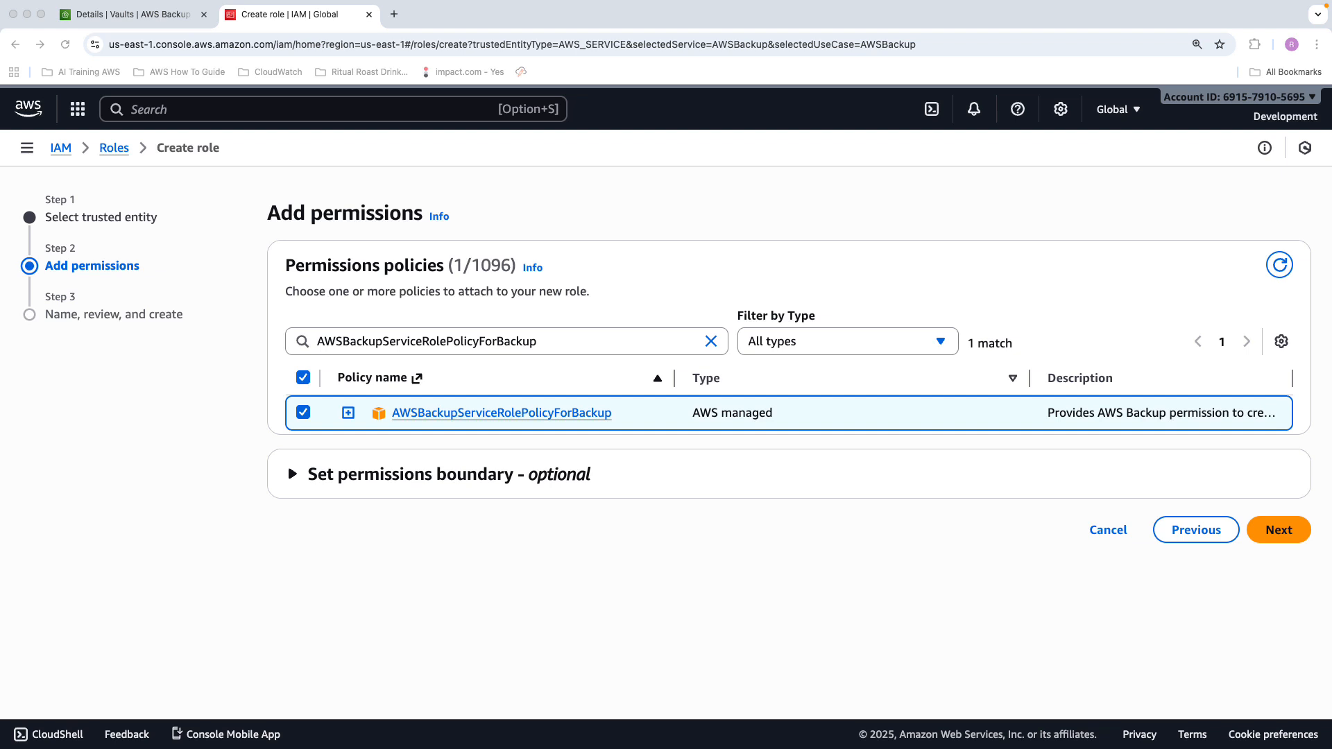
double_click(348, 341)
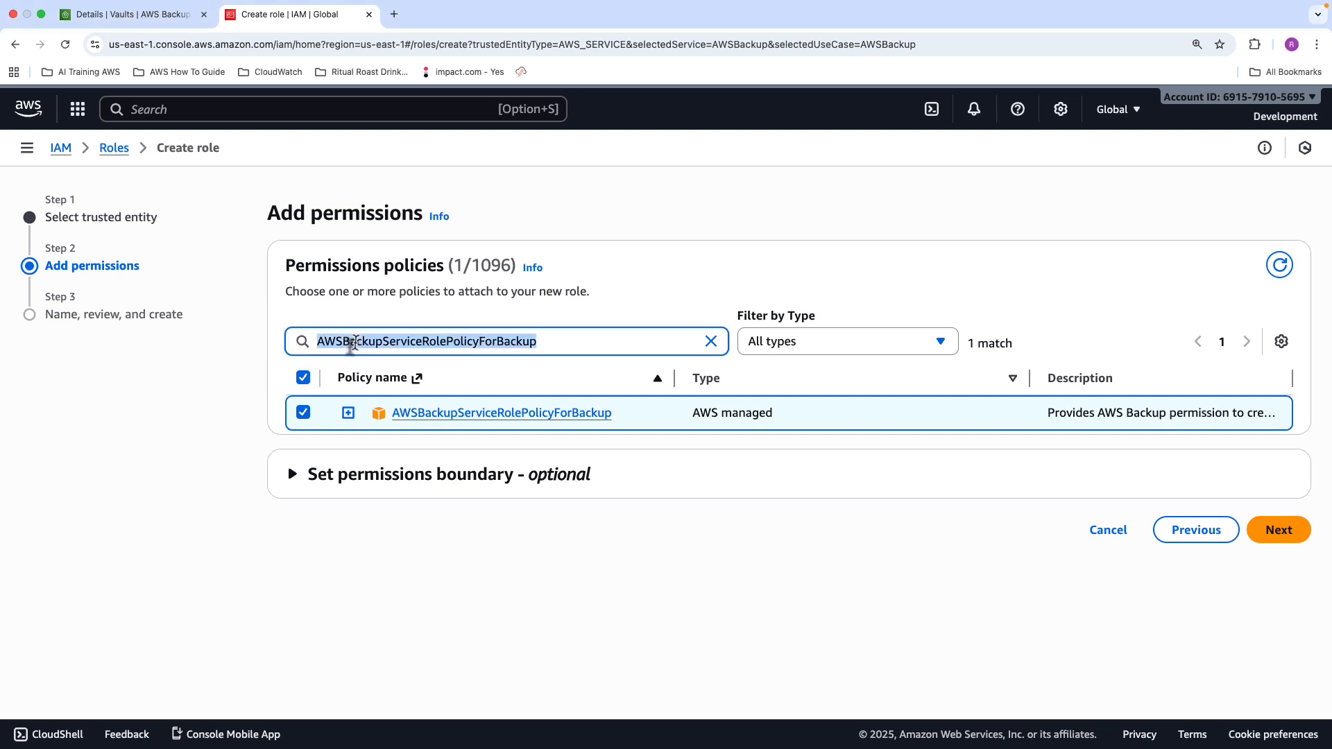
type("AWSBackupServiceRolePolicyForRestores")
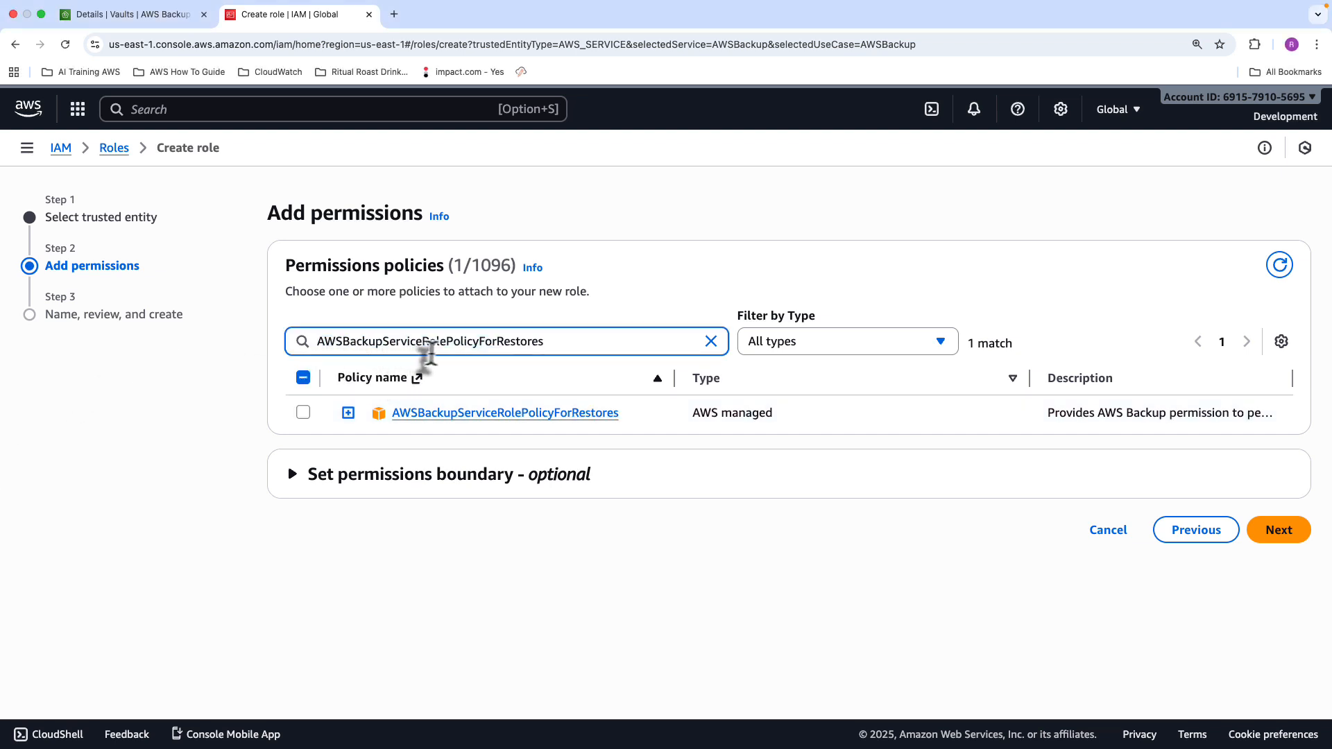
left_click(304, 414)
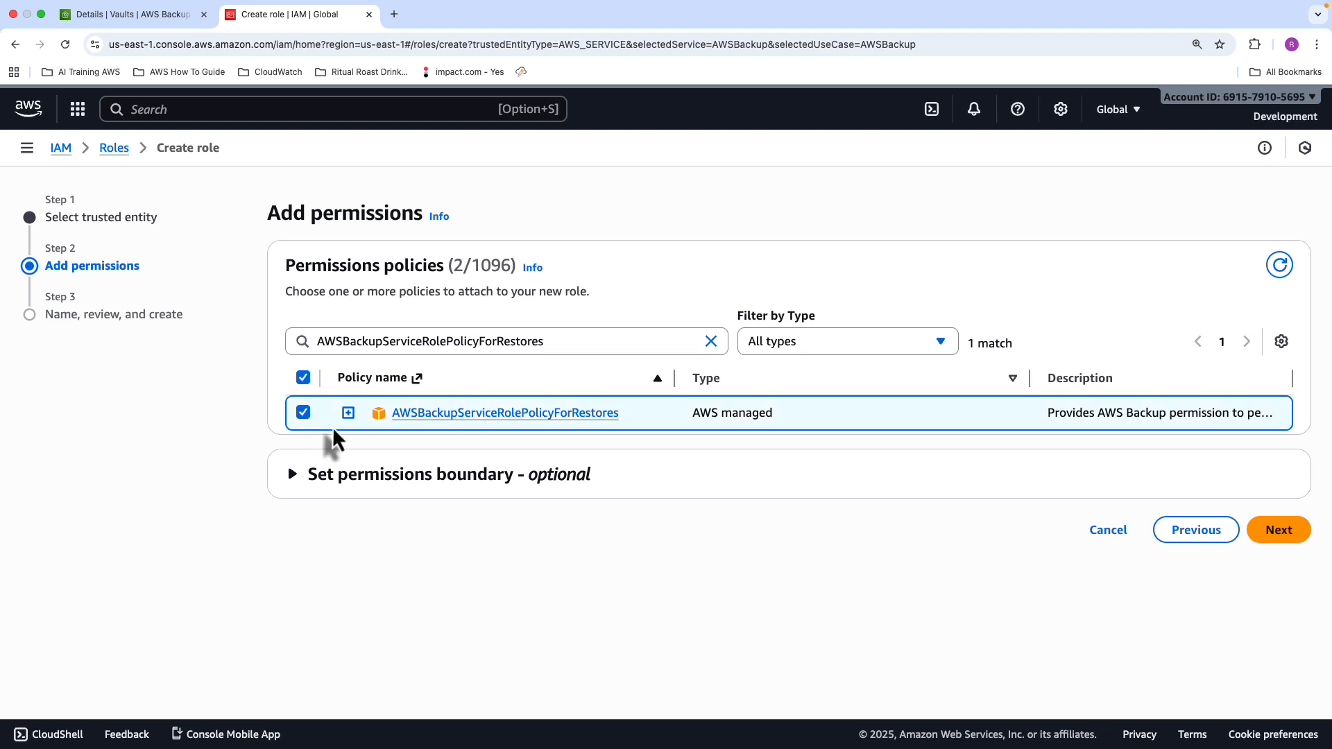
left_click(1278, 532)
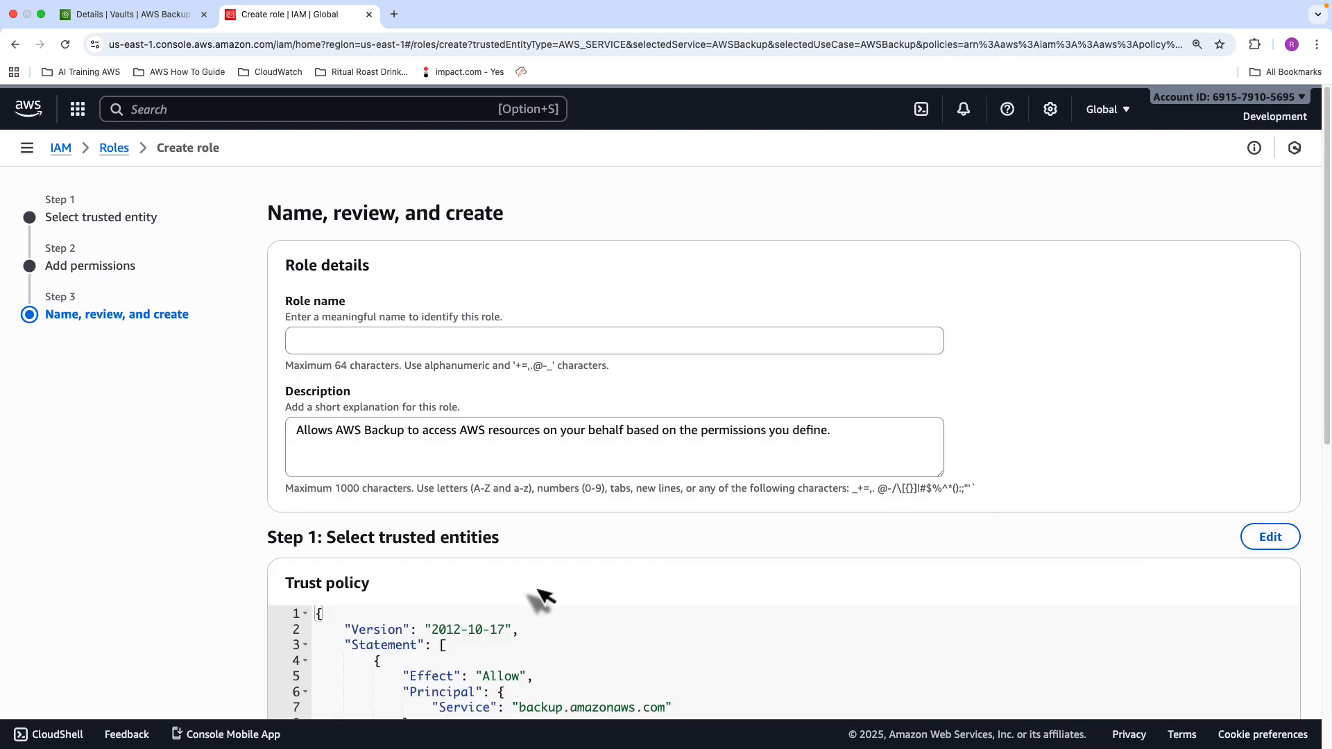
Step: Review the role's attached policies, name the role OrgBackupExecutionRole and create it
scroll(530, 604, "down", 6)
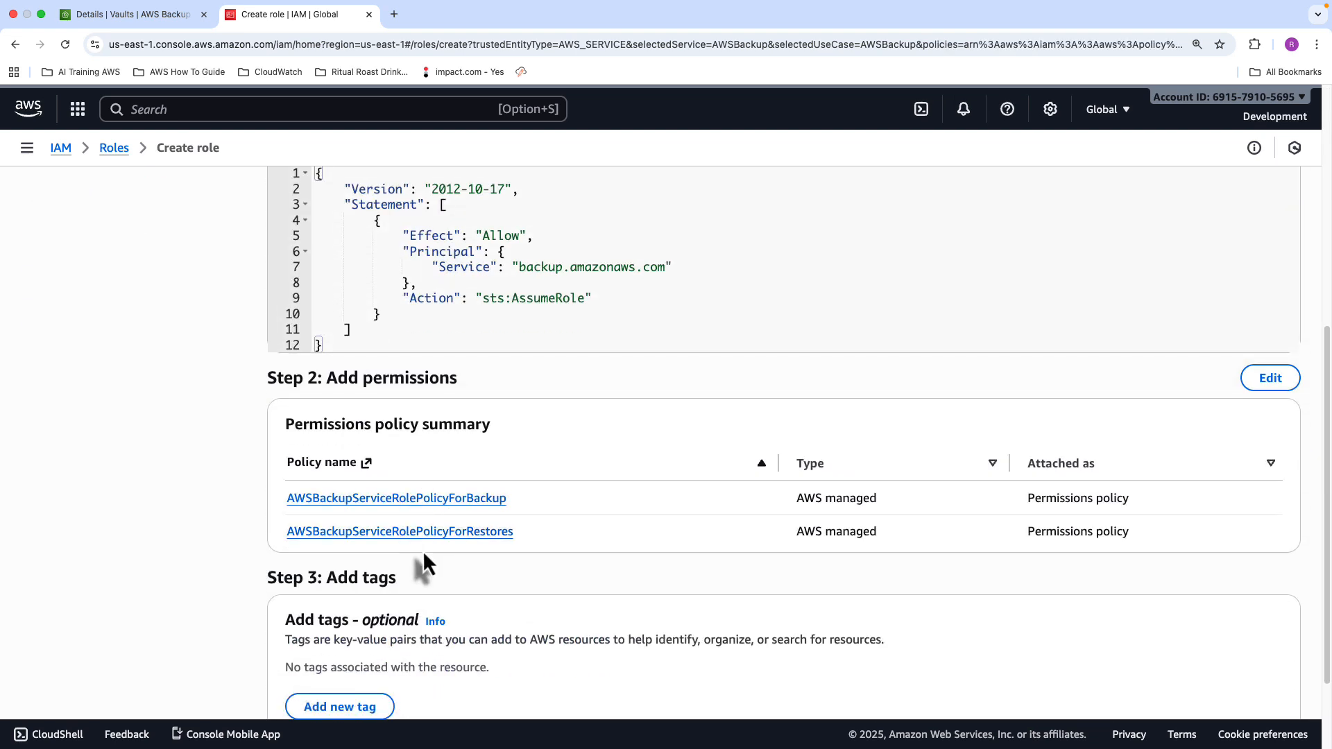
scroll(423, 551, "up", 3)
scroll(497, 464, "up", 5)
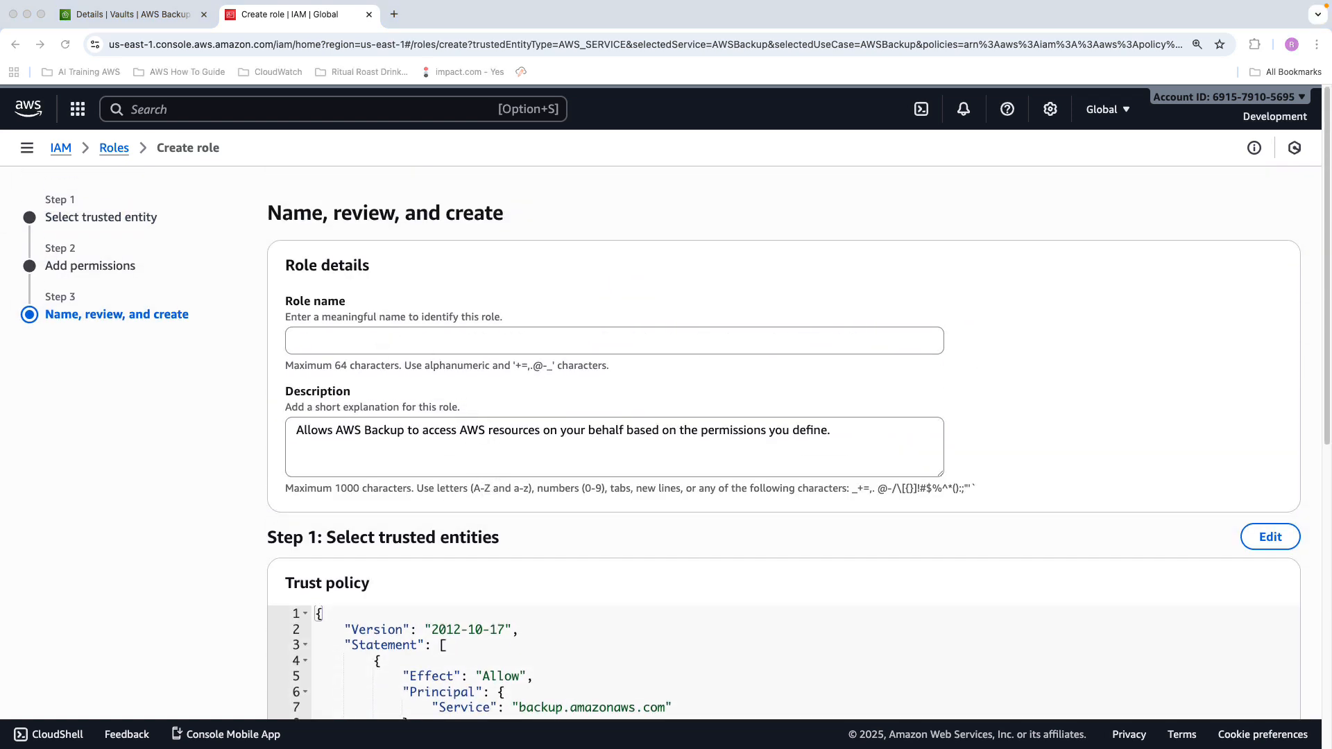
left_click(371, 339)
type("OrgBackupExecutionRole")
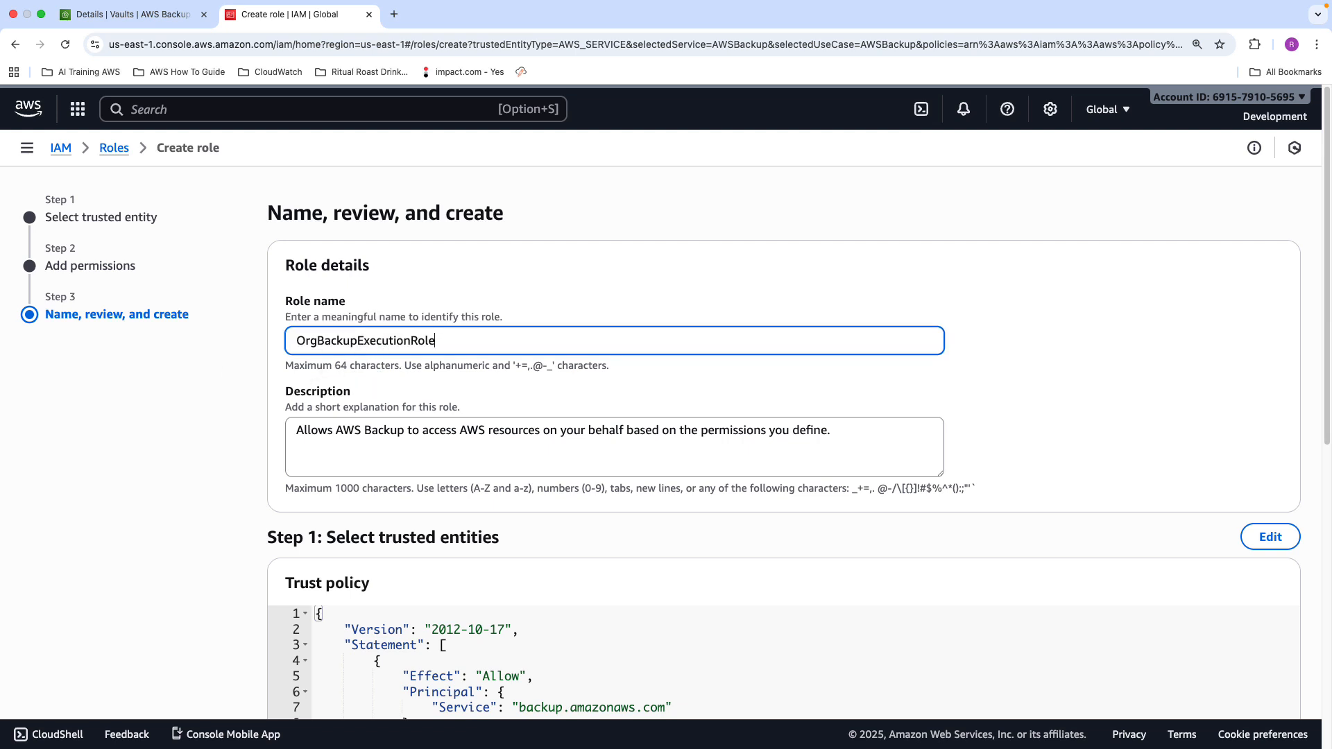
scroll(782, 425, "down", 10)
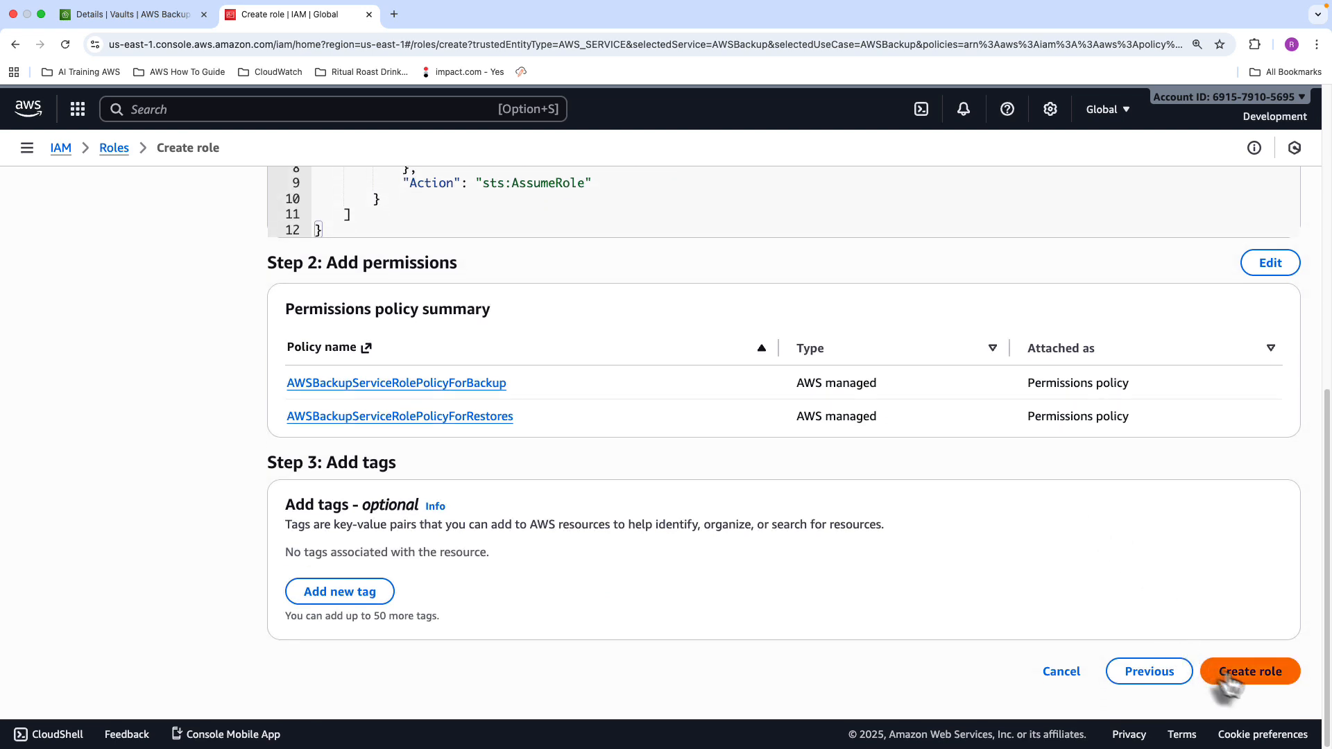
left_click(1228, 679)
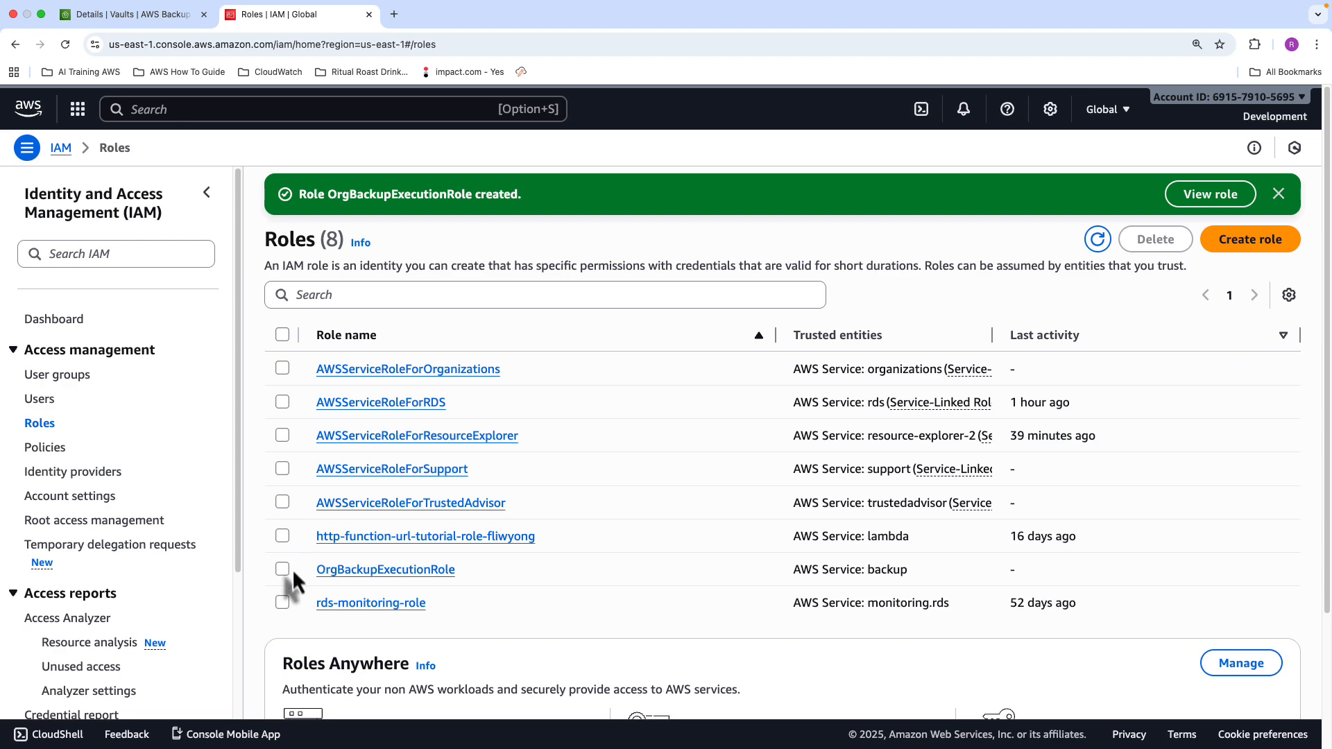
Step: Inspect the permissions and trust relationships of OrgBackupExecutionRole, and return to the list of roles
left_click(354, 572)
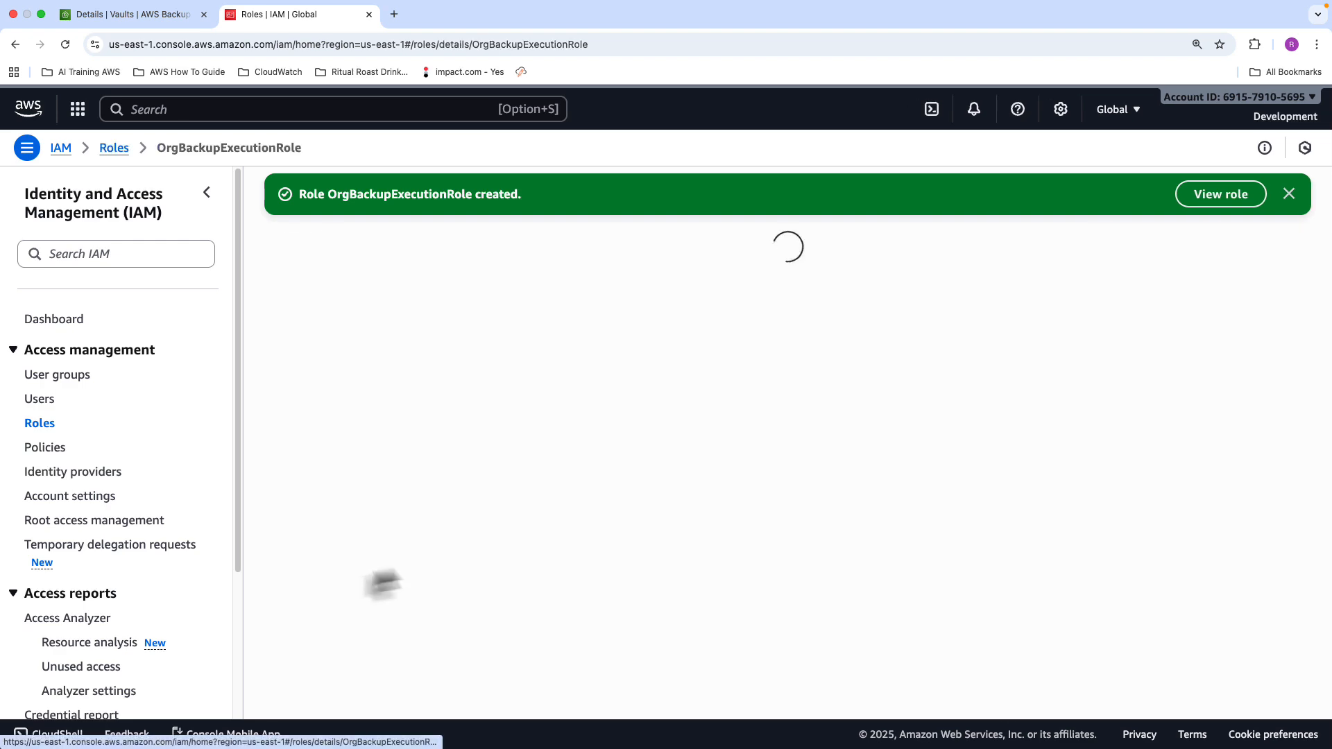
scroll(517, 505, "down", 3)
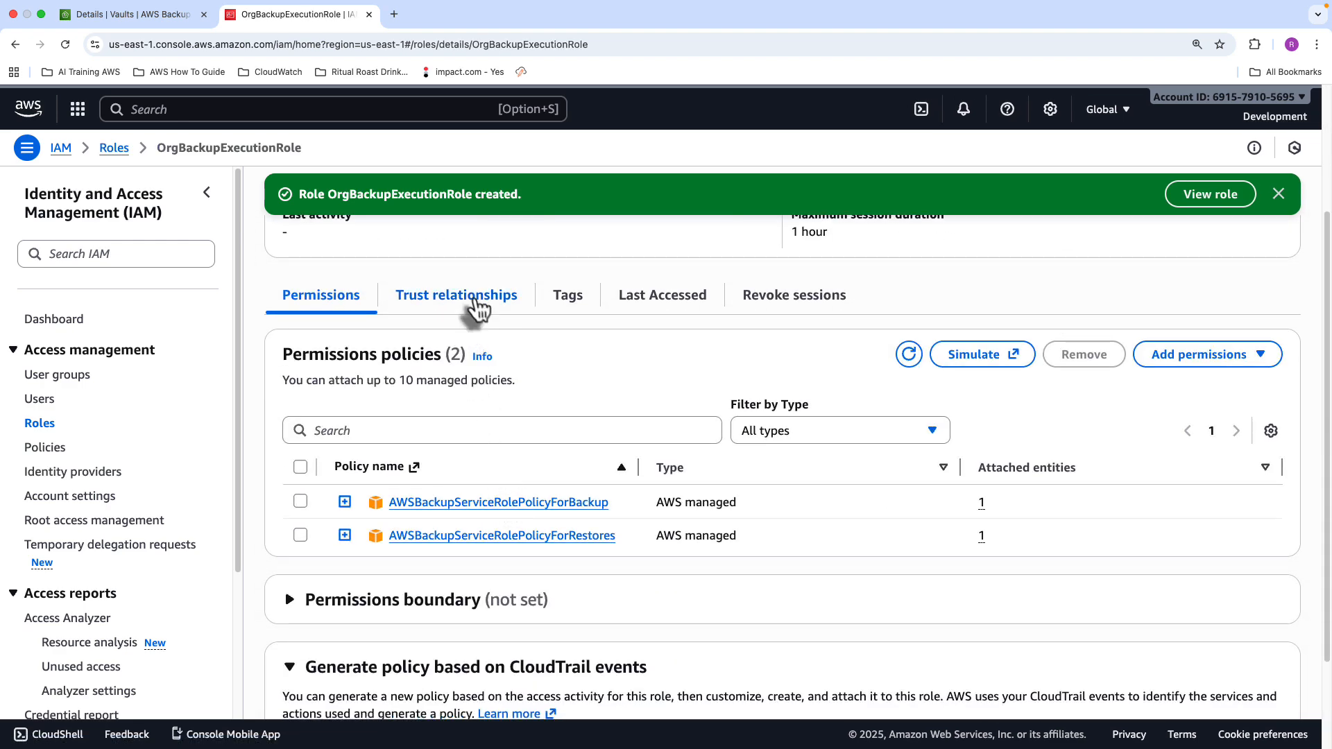
left_click(474, 300)
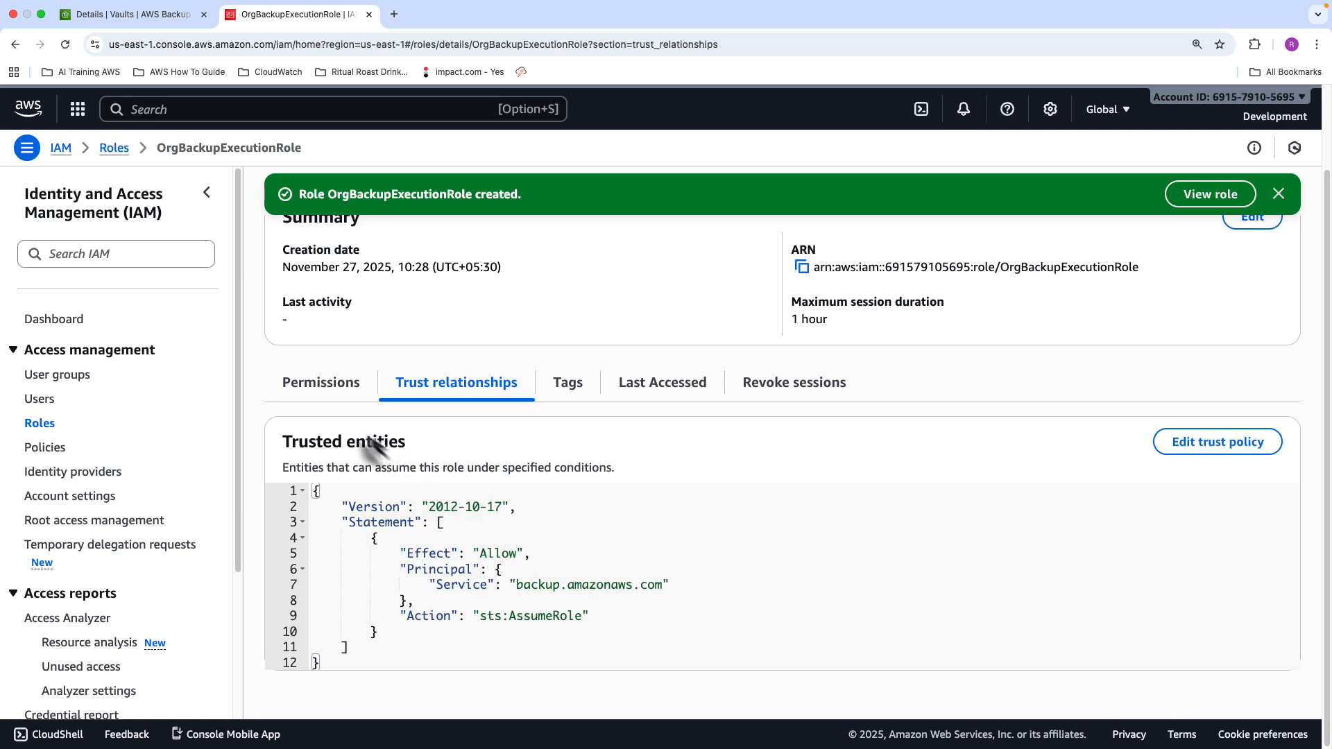
left_click(42, 423)
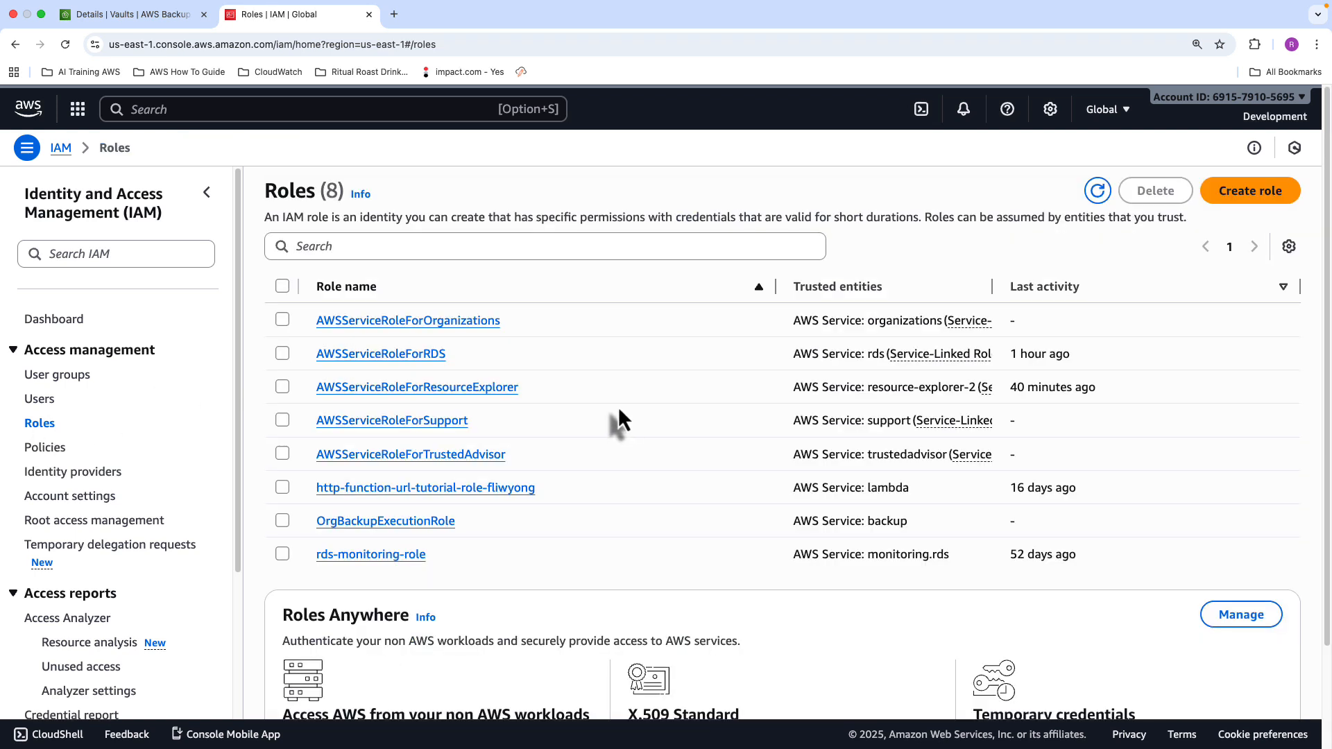
Step: Open the EC2 service in a new browser tab and go to its list of instances
left_click(264, 110)
type("ec2")
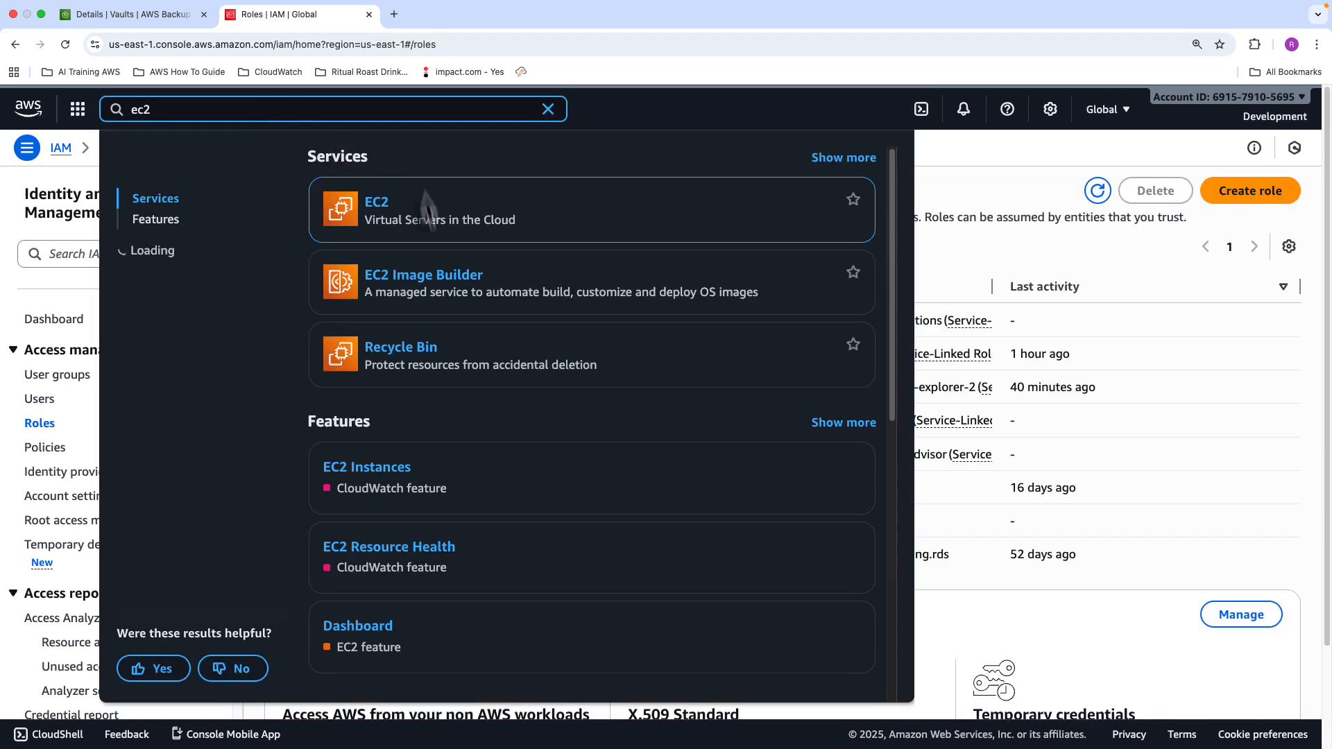
right_click(398, 216)
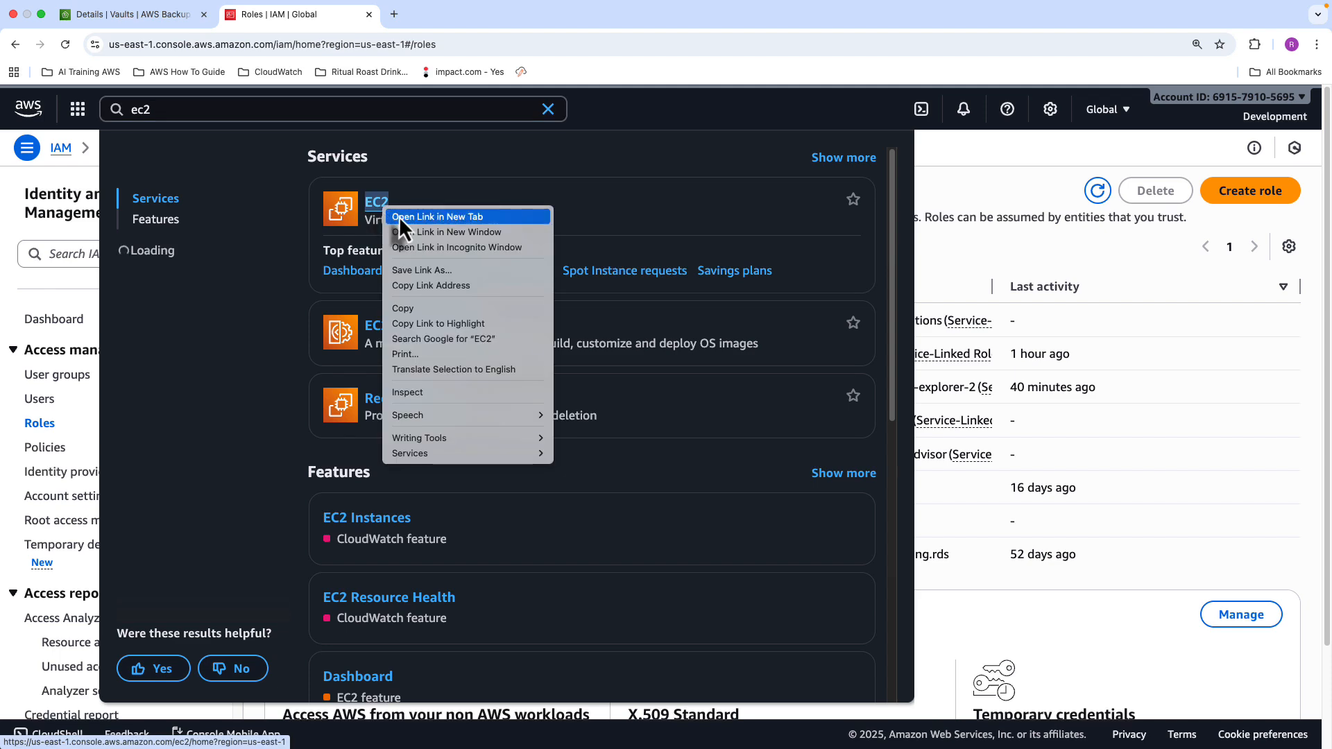
left_click(436, 217)
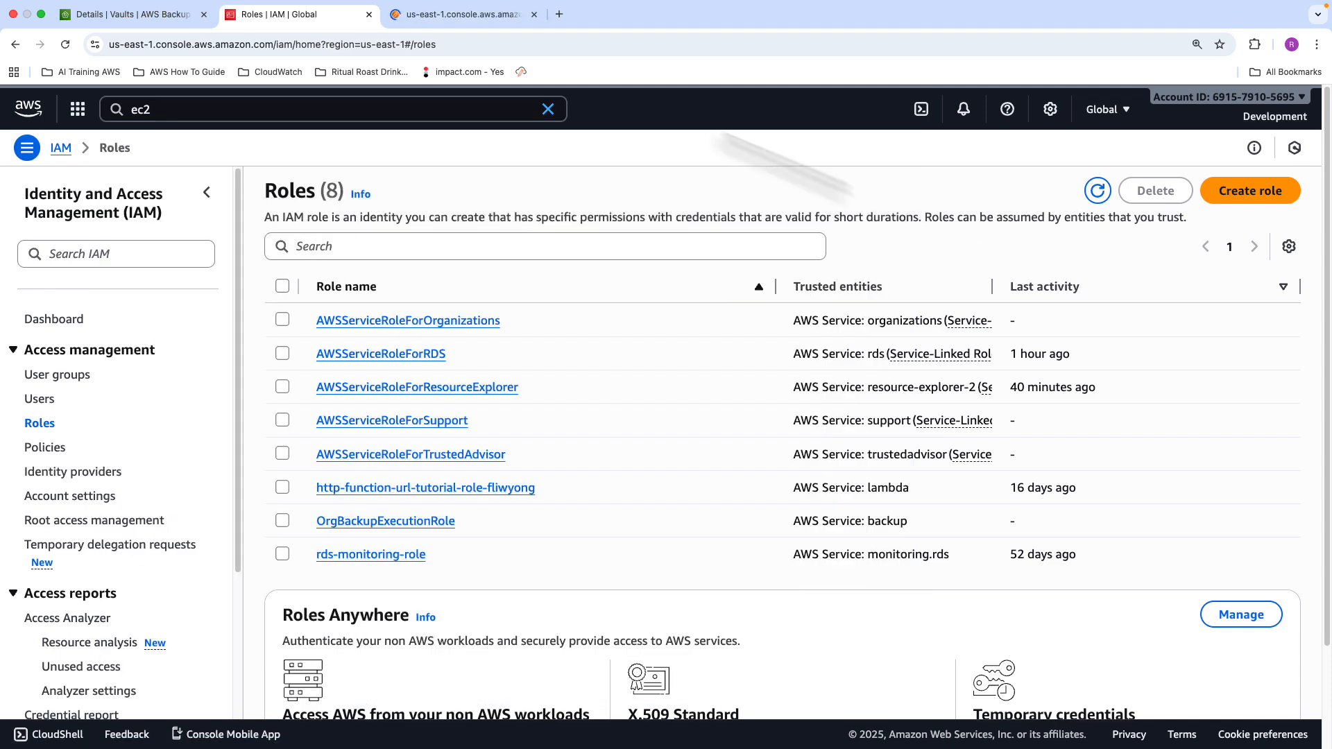
left_click(433, 15)
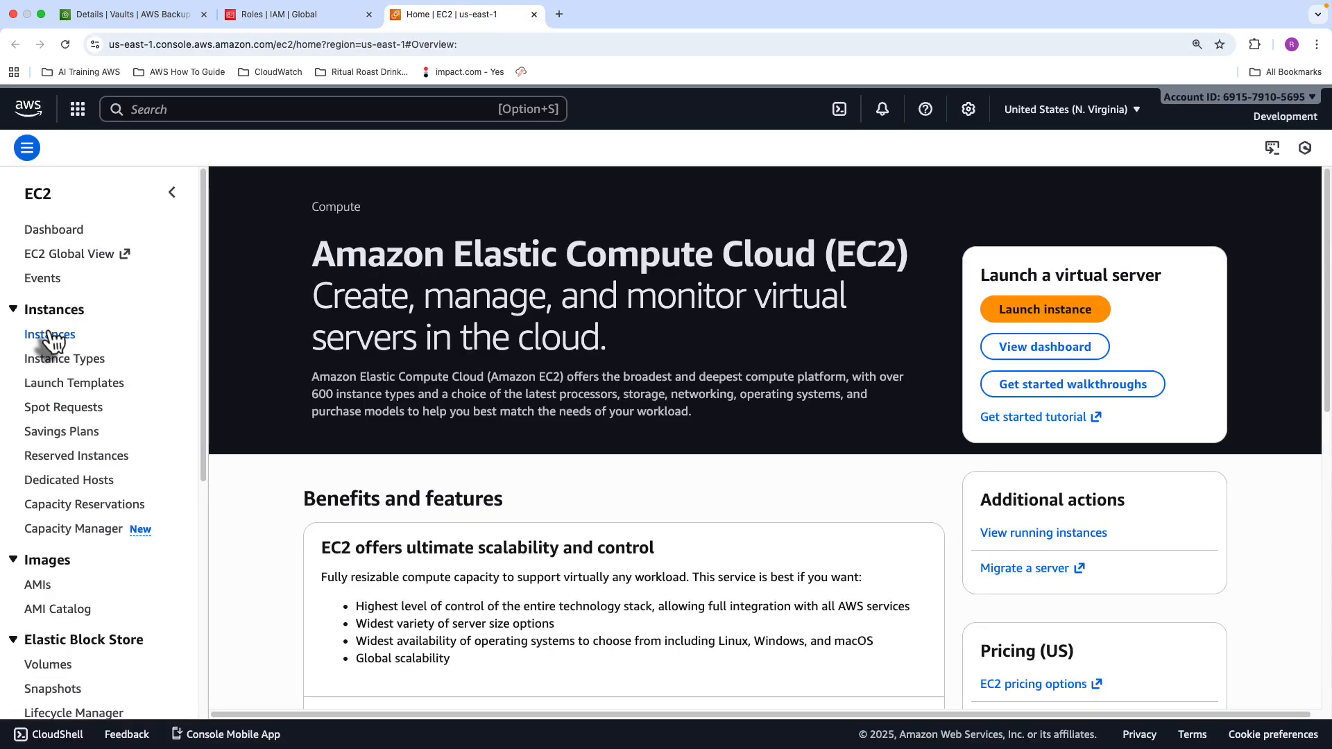
left_click(50, 335)
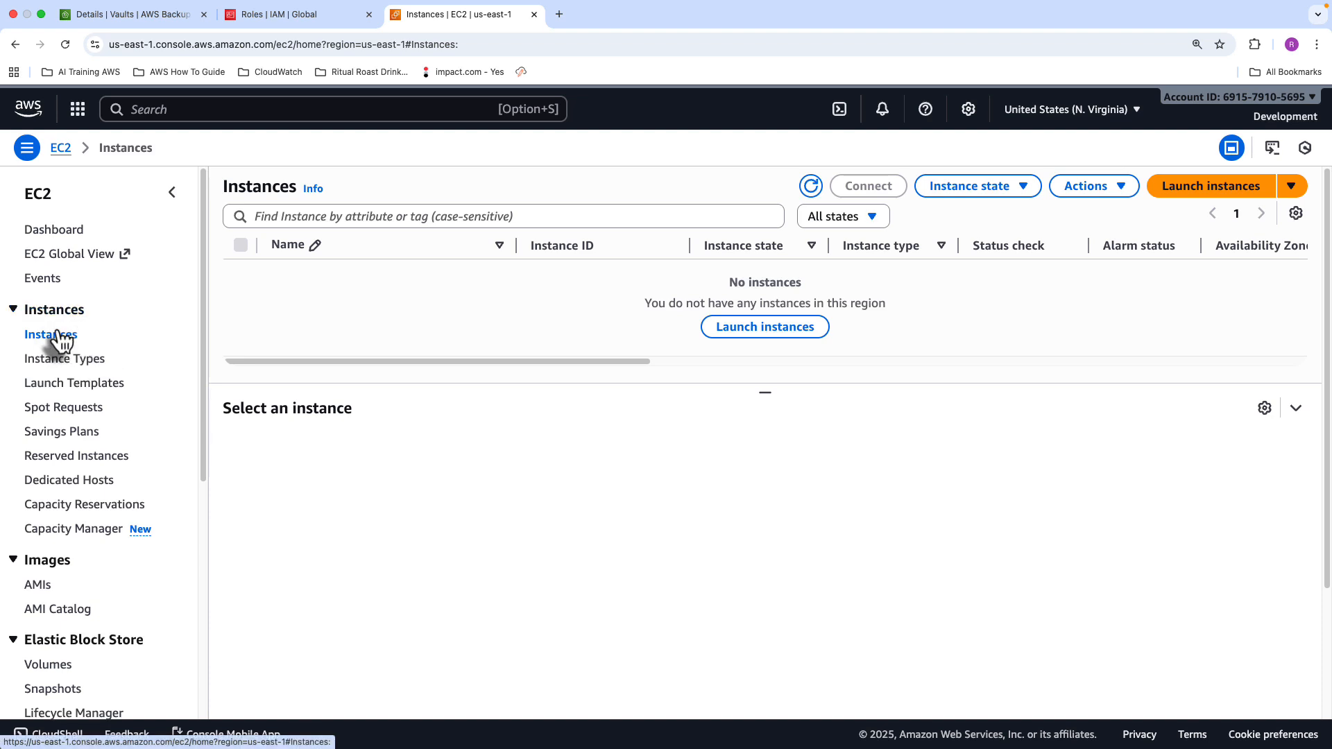
Step: Start launching a new EC2 instance and name it MyWebServer
left_click(764, 328)
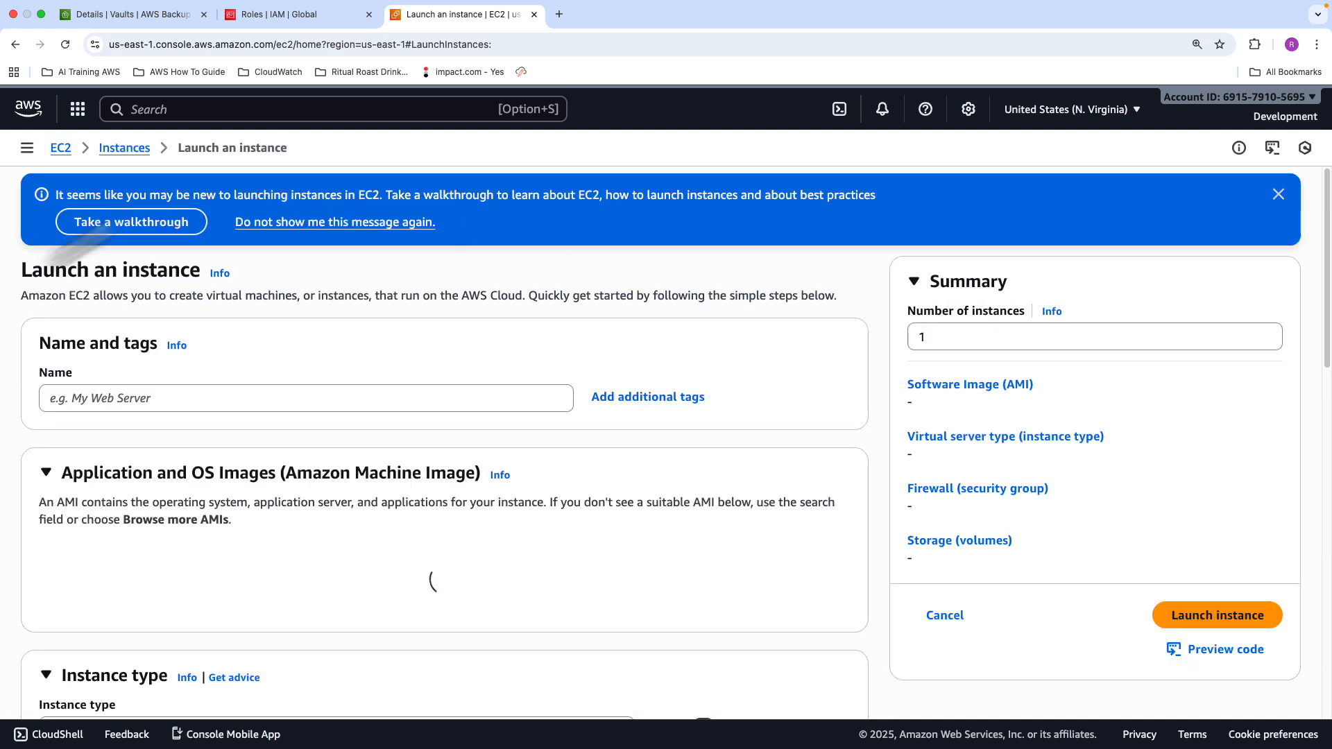
left_click(115, 390)
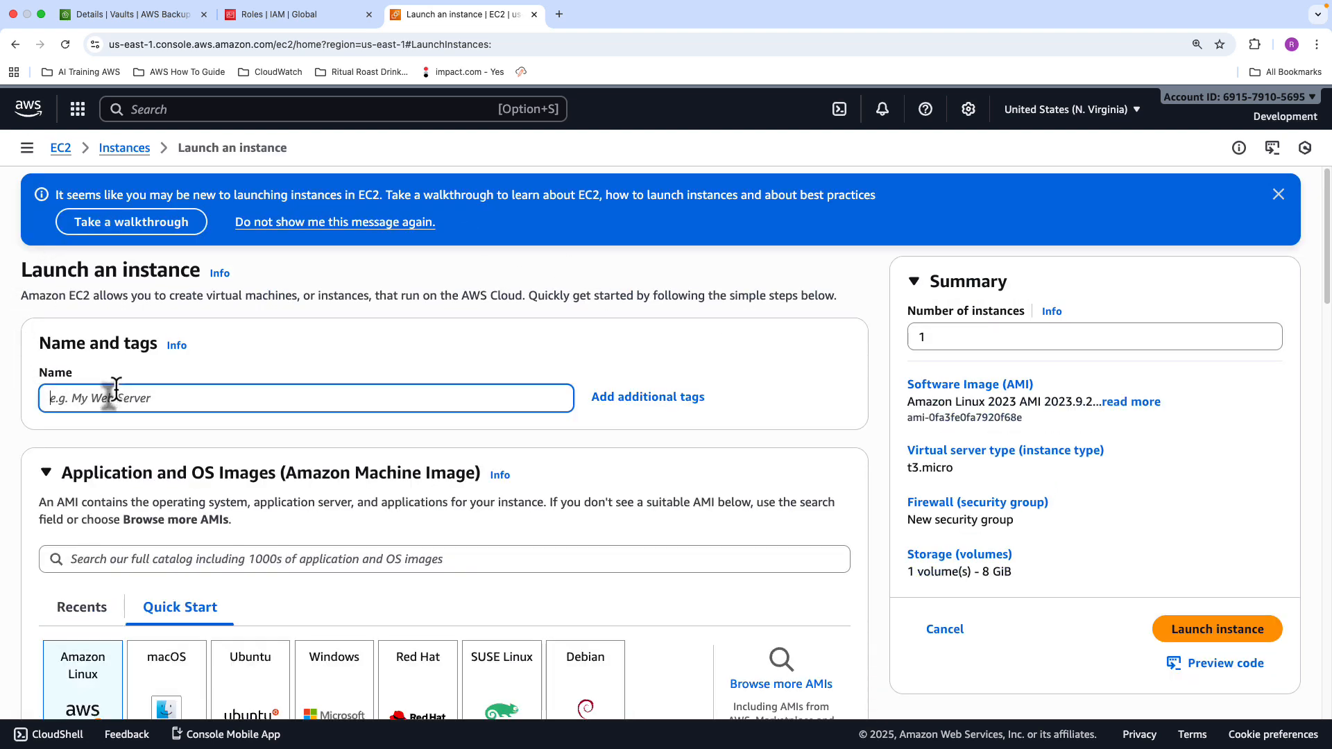
type("MyWebServer")
Step: Check the instance's image and type settings, and choose to proceed without a key pair
scroll(136, 384, "down", 3)
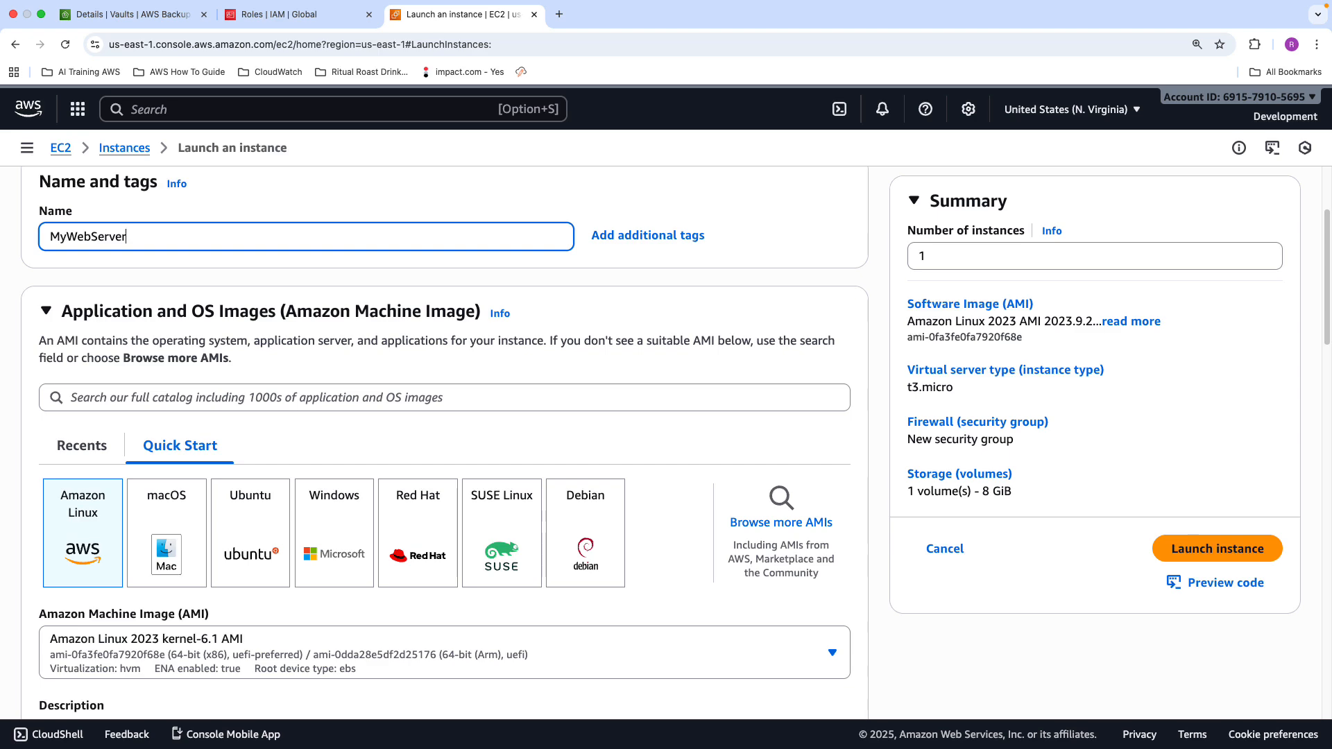
scroll(281, 499, "down", 4)
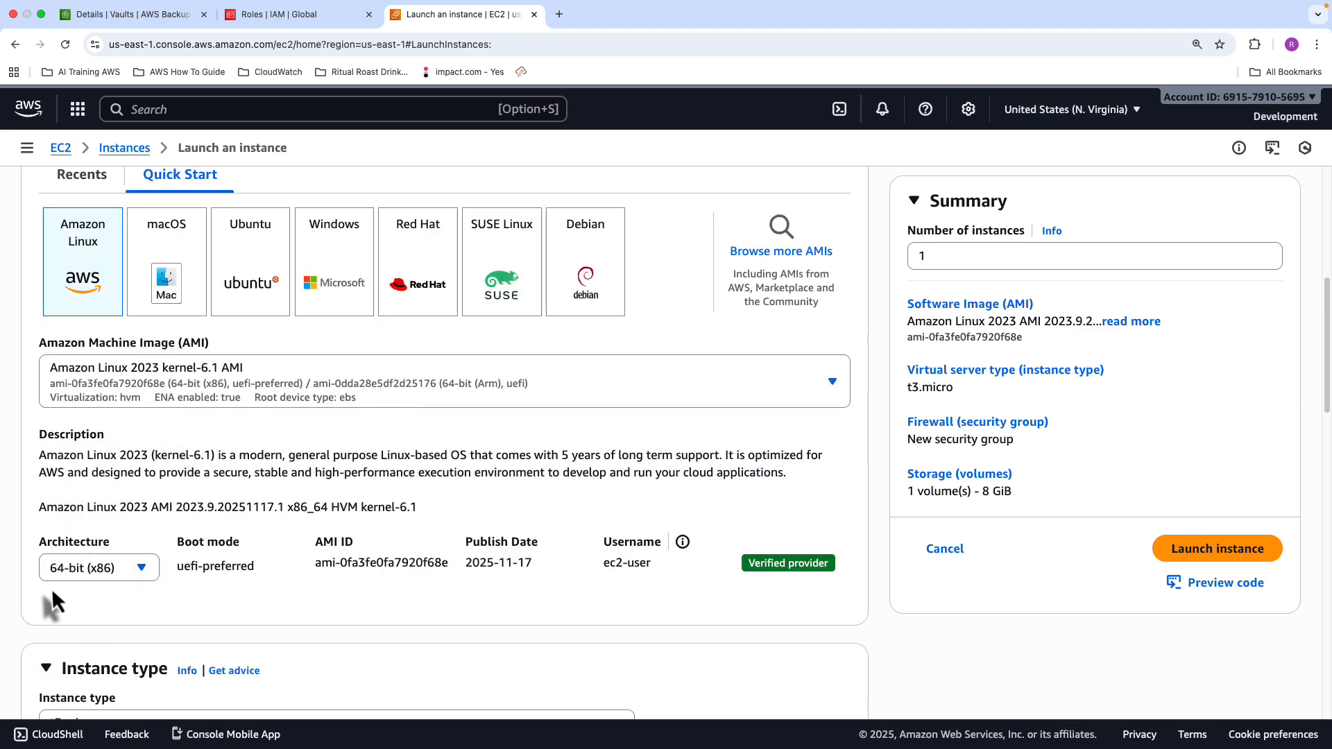
scroll(198, 595, "down", 3)
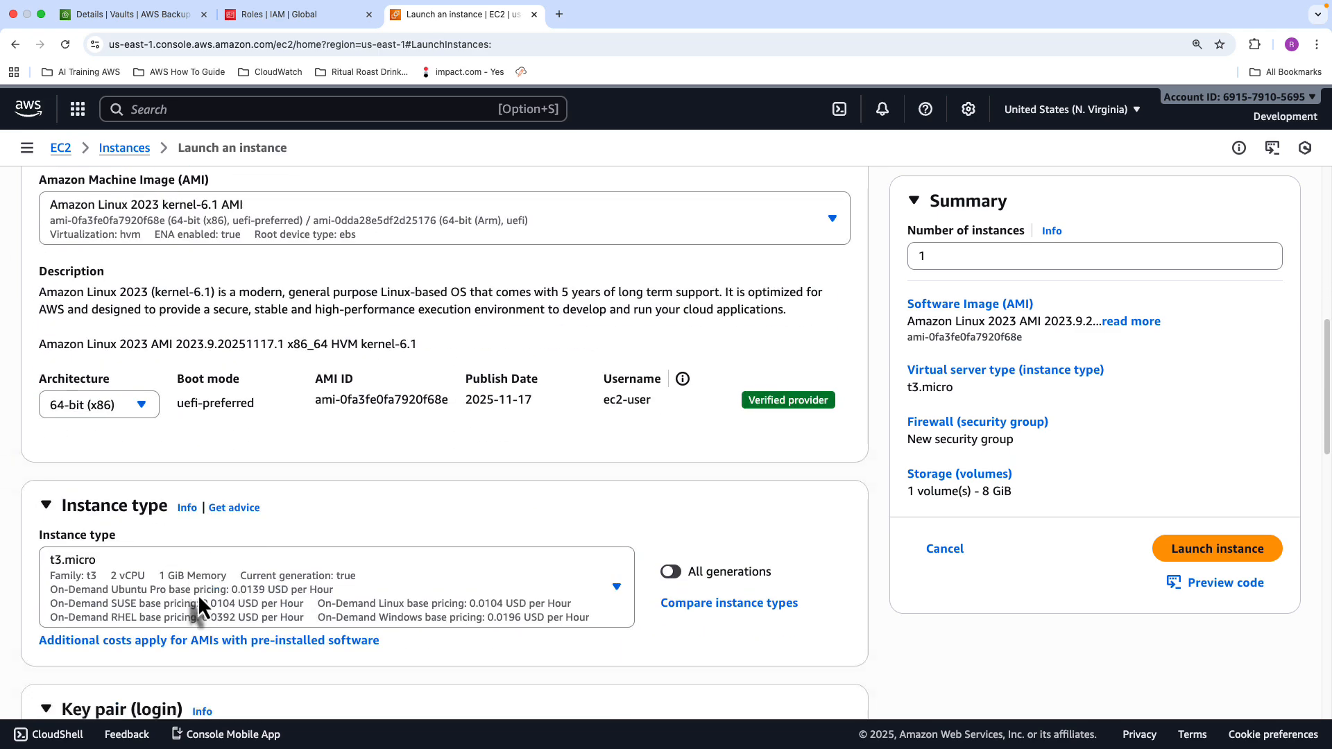
scroll(197, 593, "down", 1)
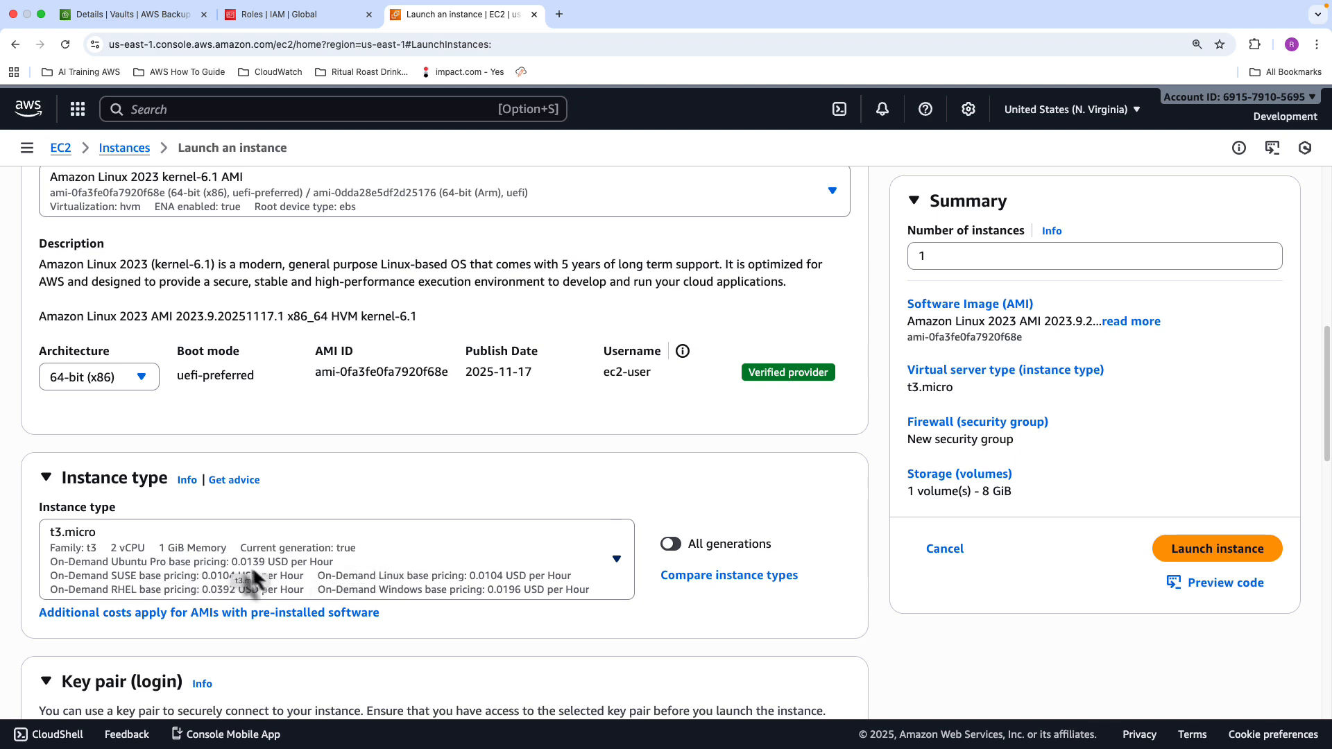
scroll(256, 570, "down", 5)
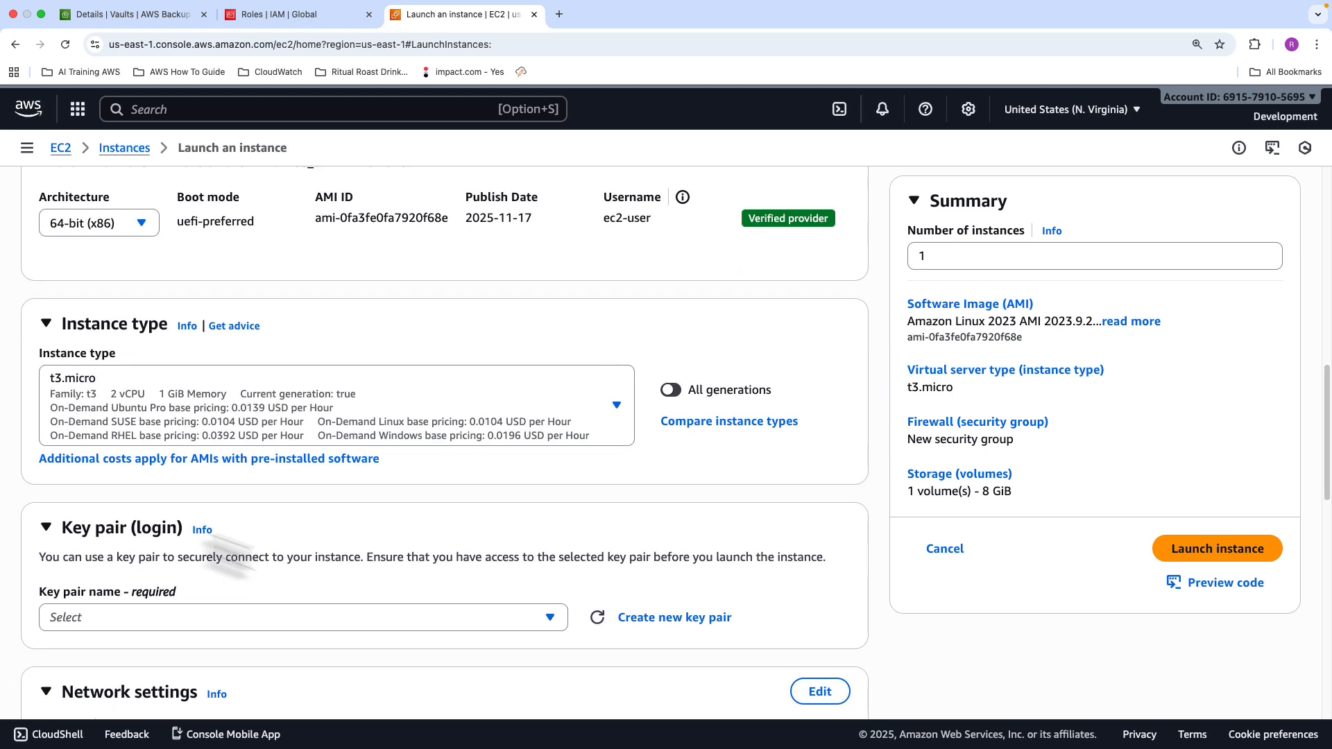
scroll(230, 613, "down", 1)
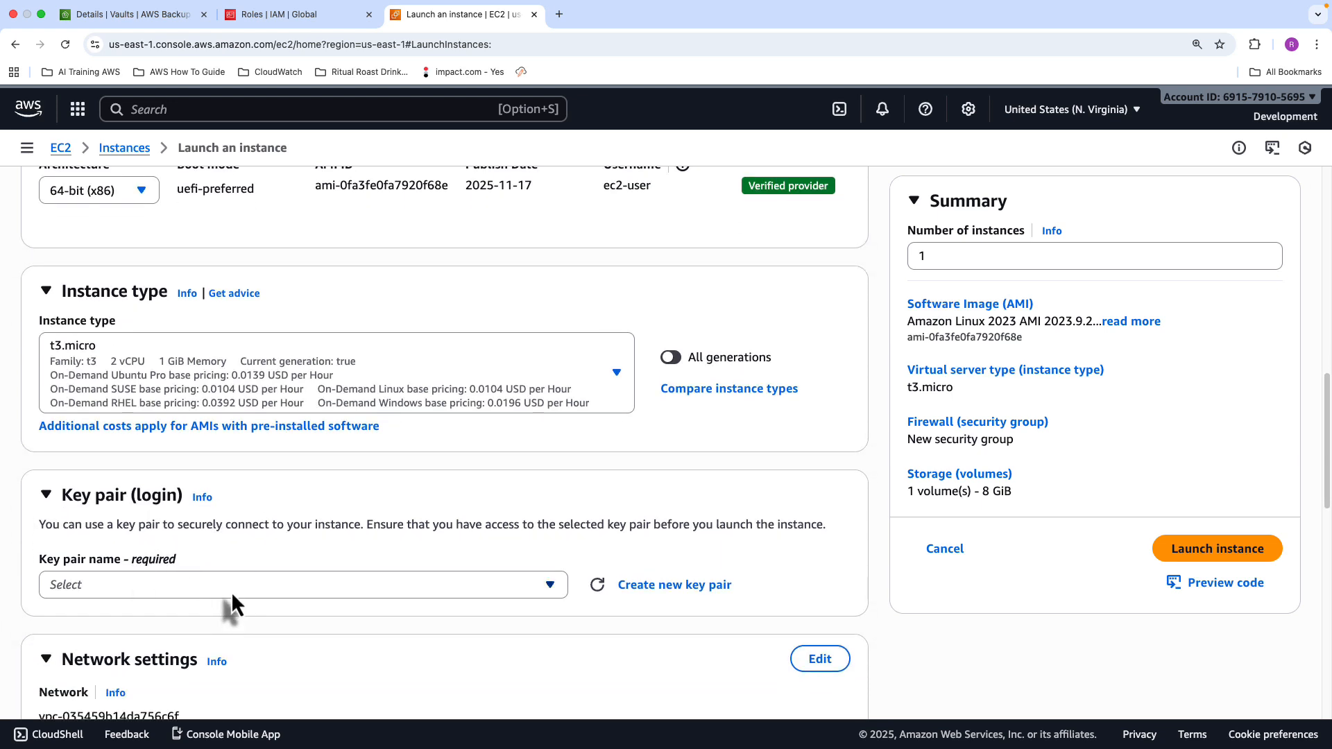
left_click(231, 590)
left_click(141, 552)
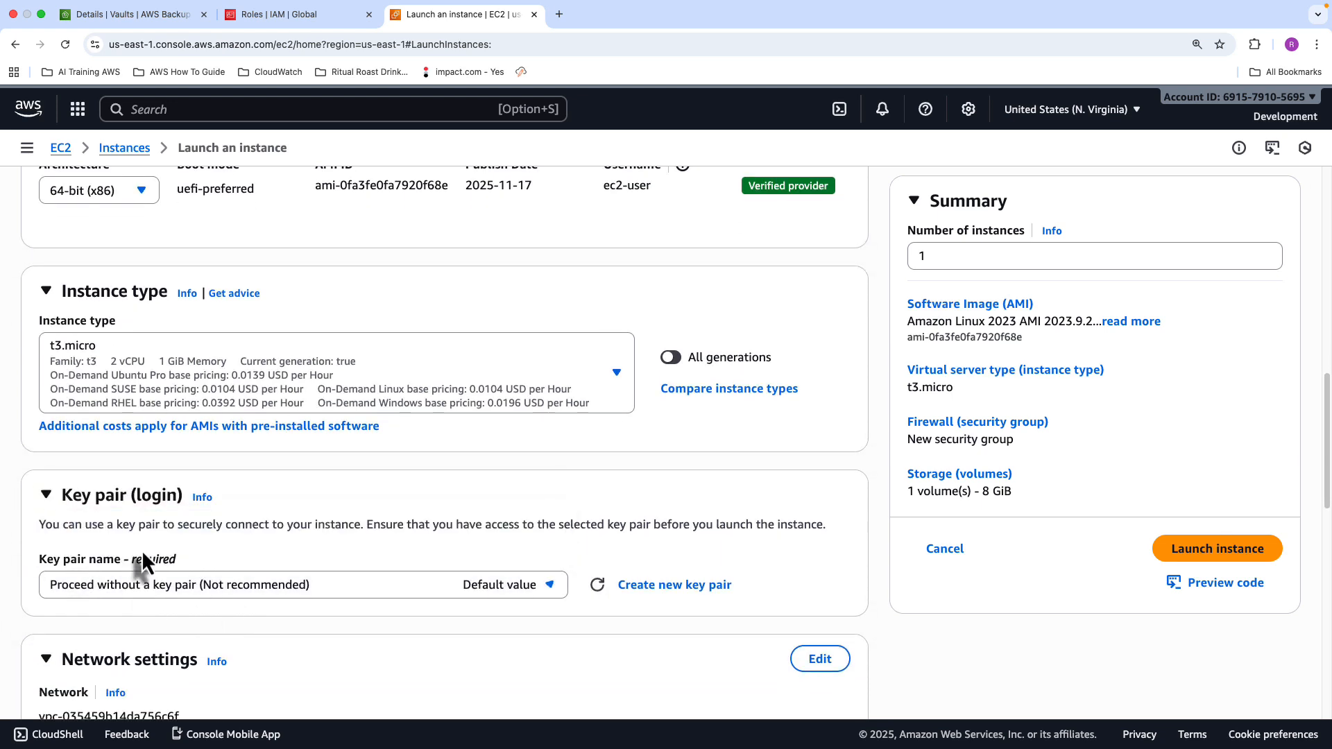
Step: Assign the existing default security group in the instance's network settings and check the storage configuration
scroll(196, 562, "down", 4)
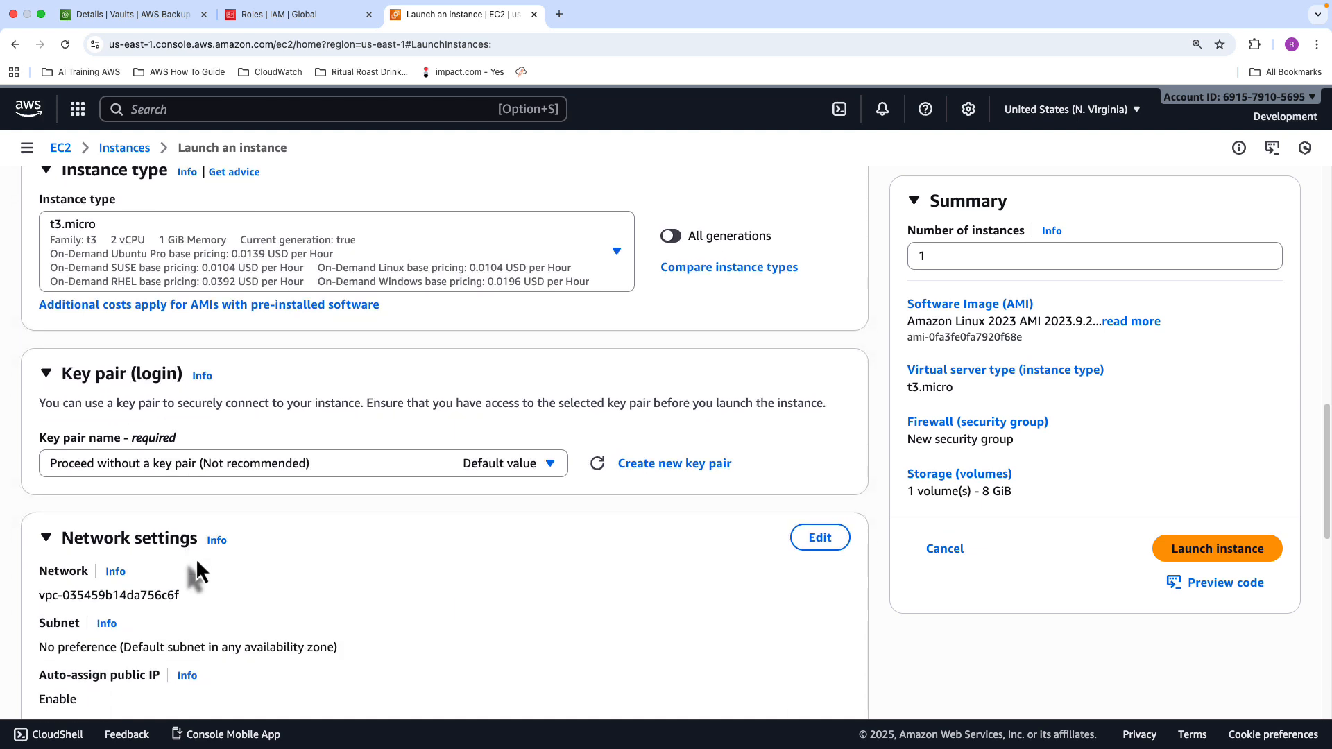
scroll(197, 564, "down", 6)
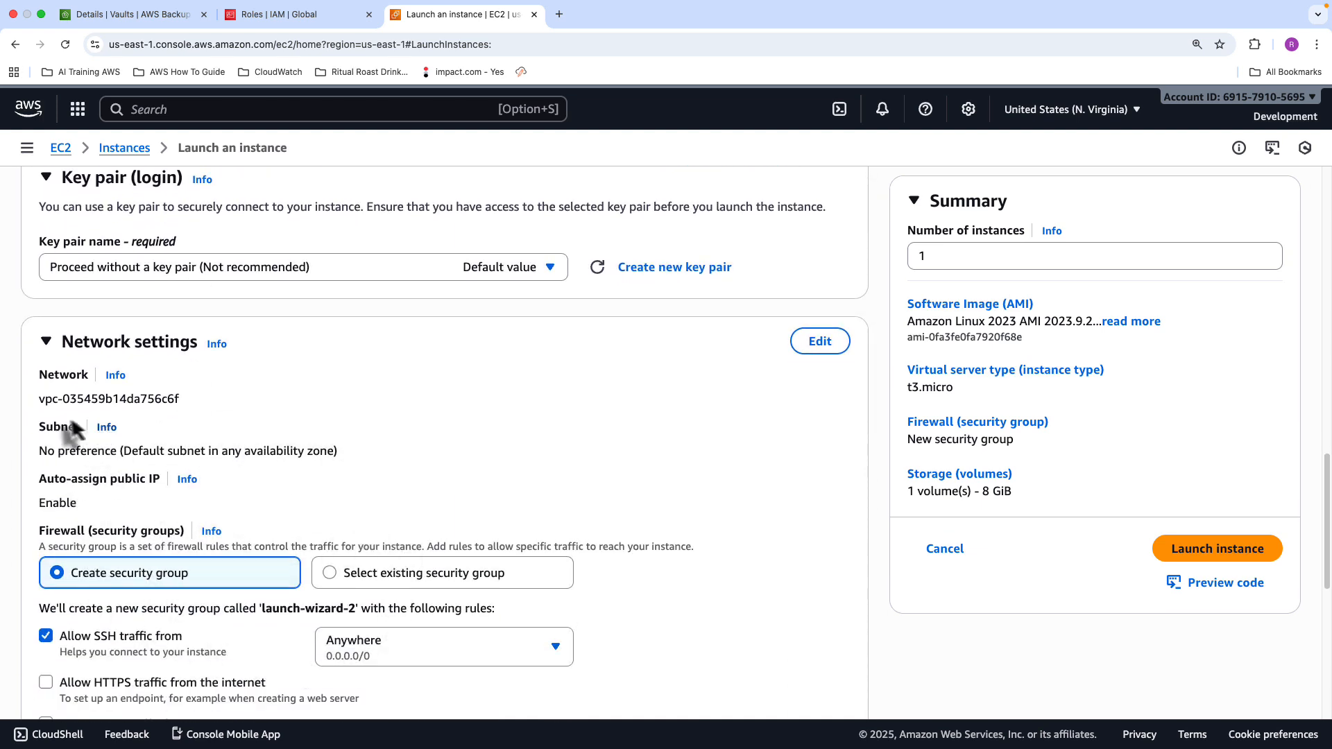
left_click_drag(38, 398, 167, 399)
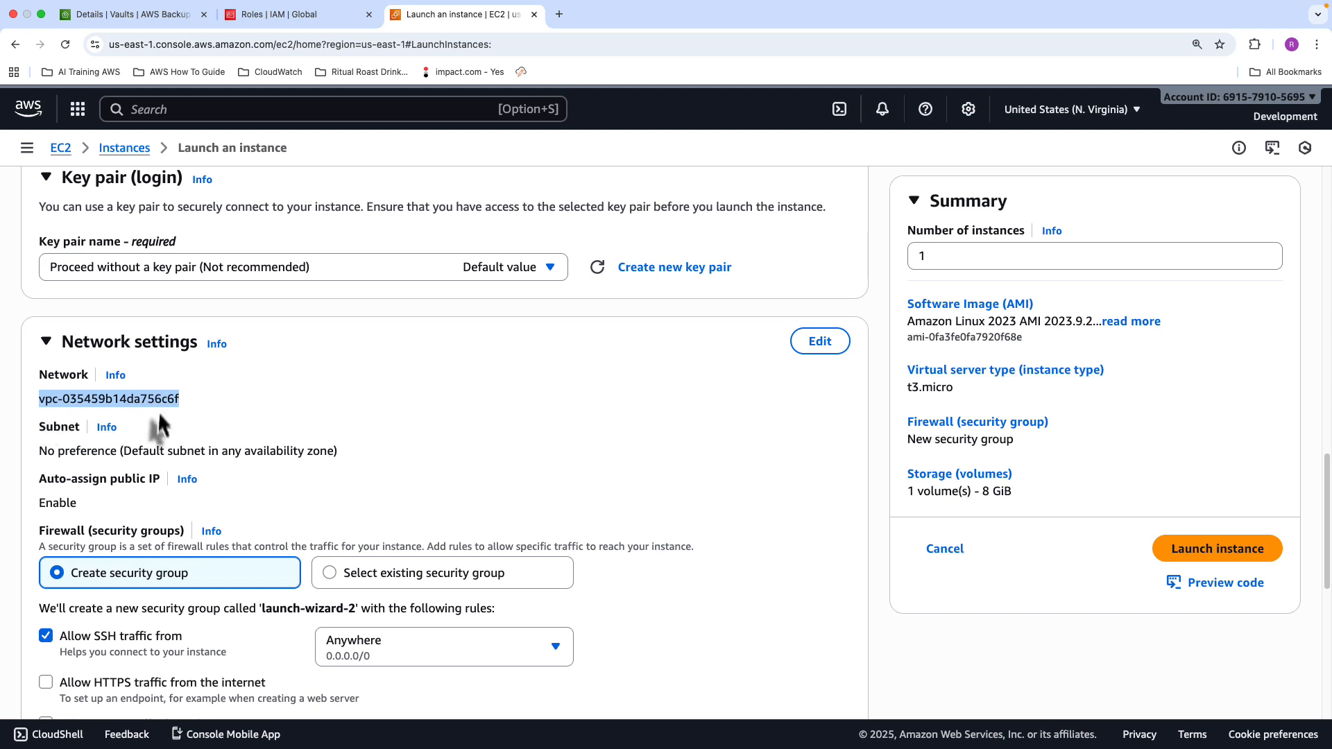
scroll(379, 517, "down", 1)
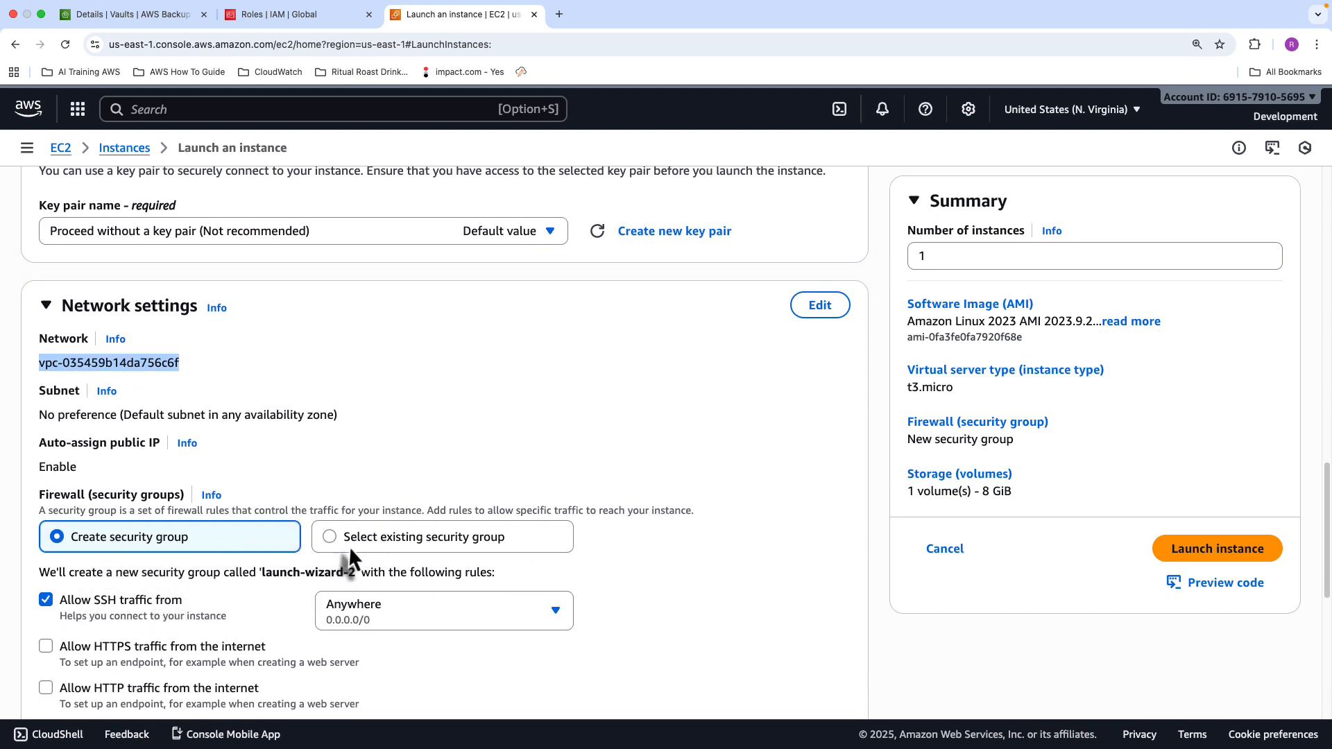
left_click(381, 541)
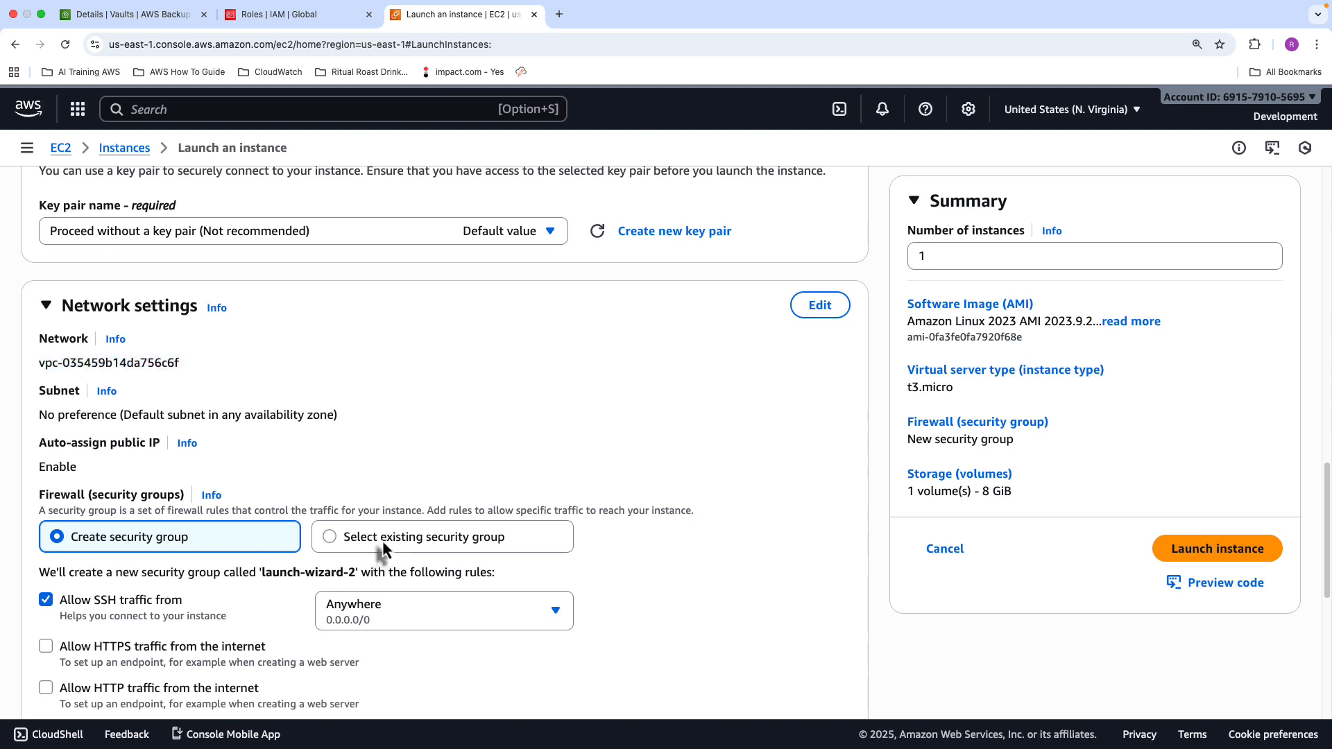
left_click(195, 599)
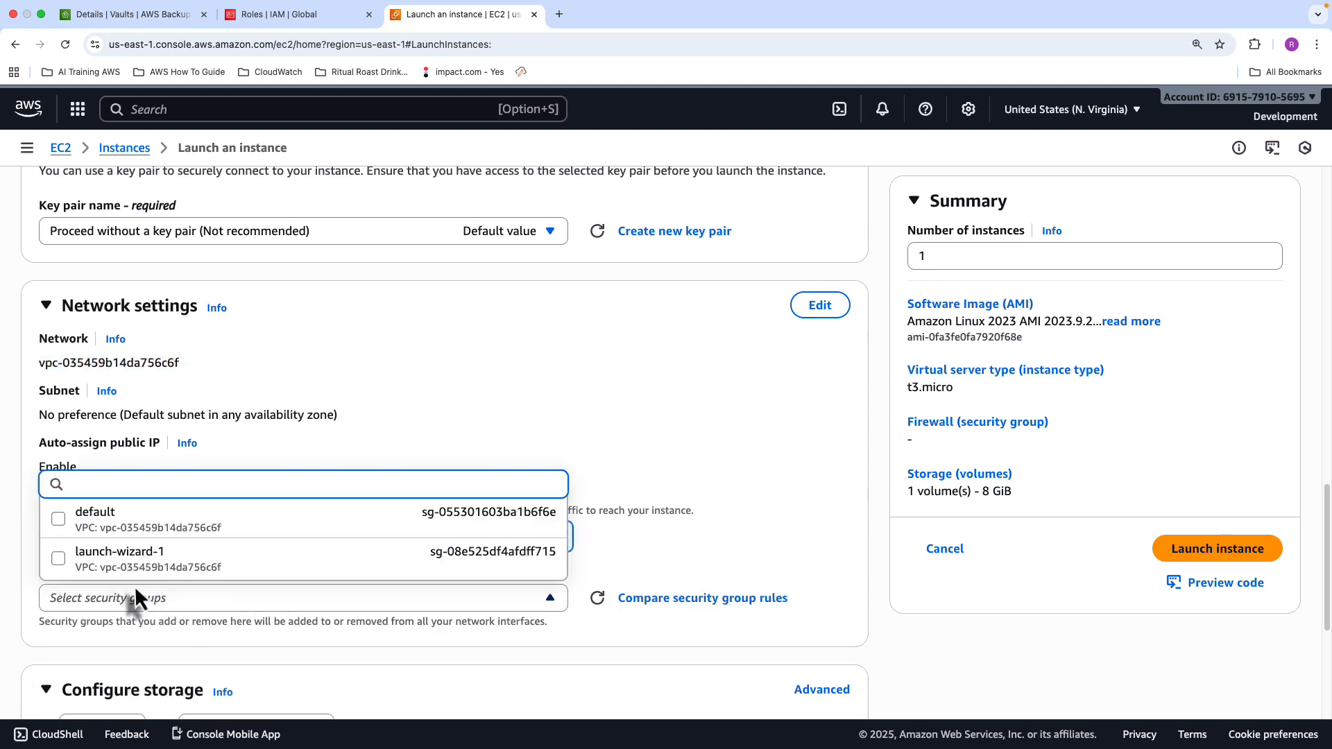
left_click(104, 522)
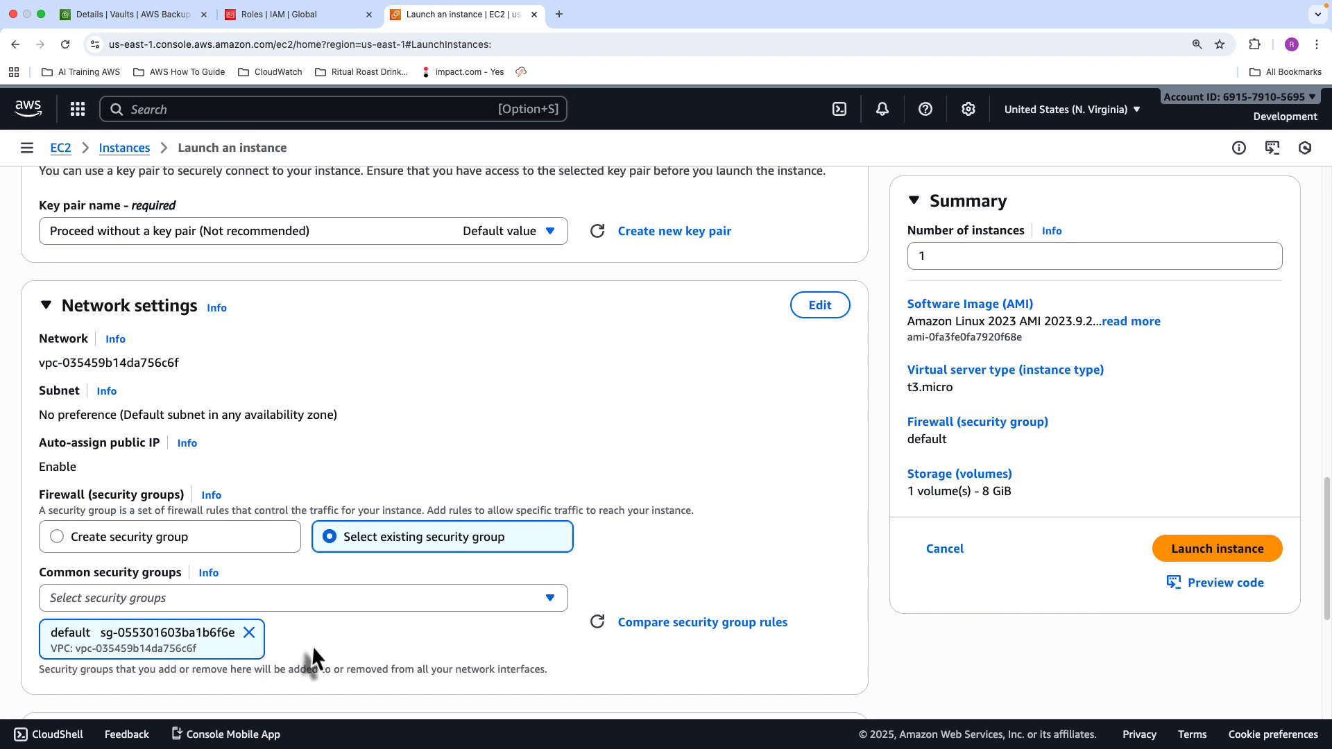
scroll(415, 620, "down", 5)
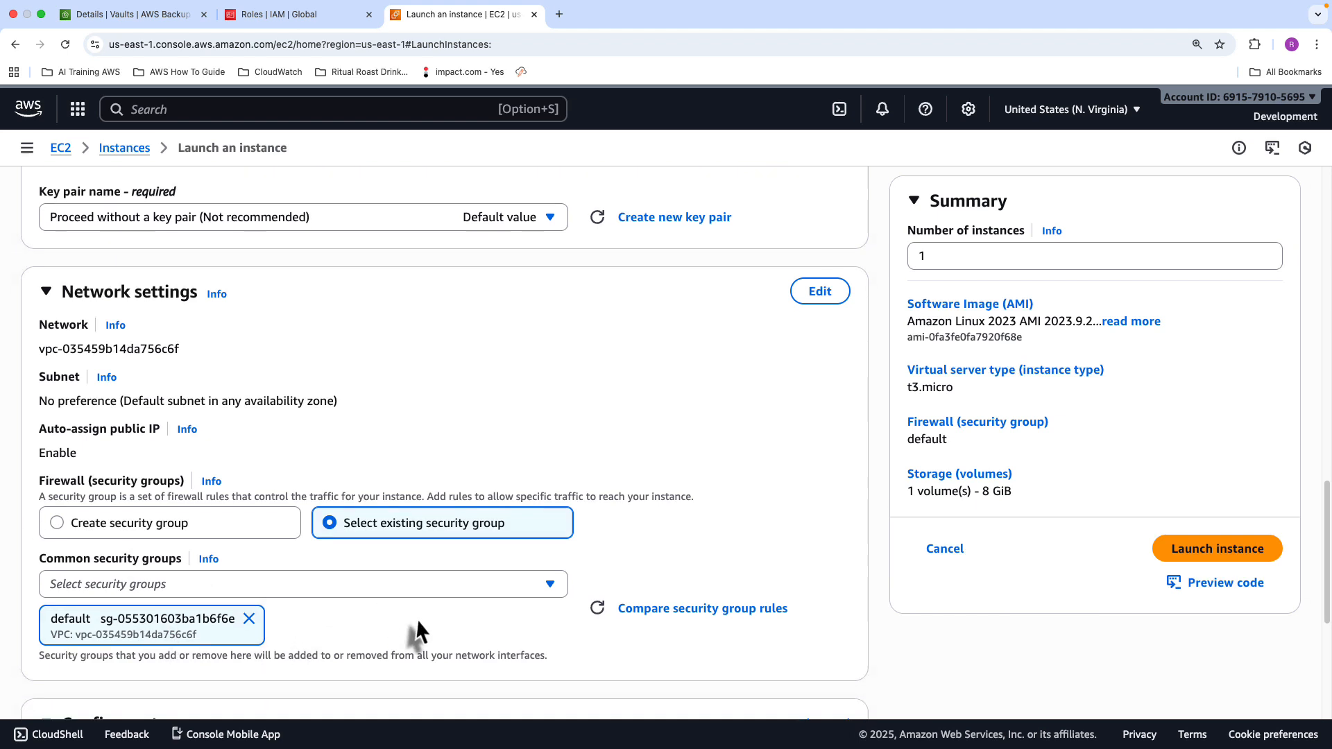
scroll(418, 618, "down", 5)
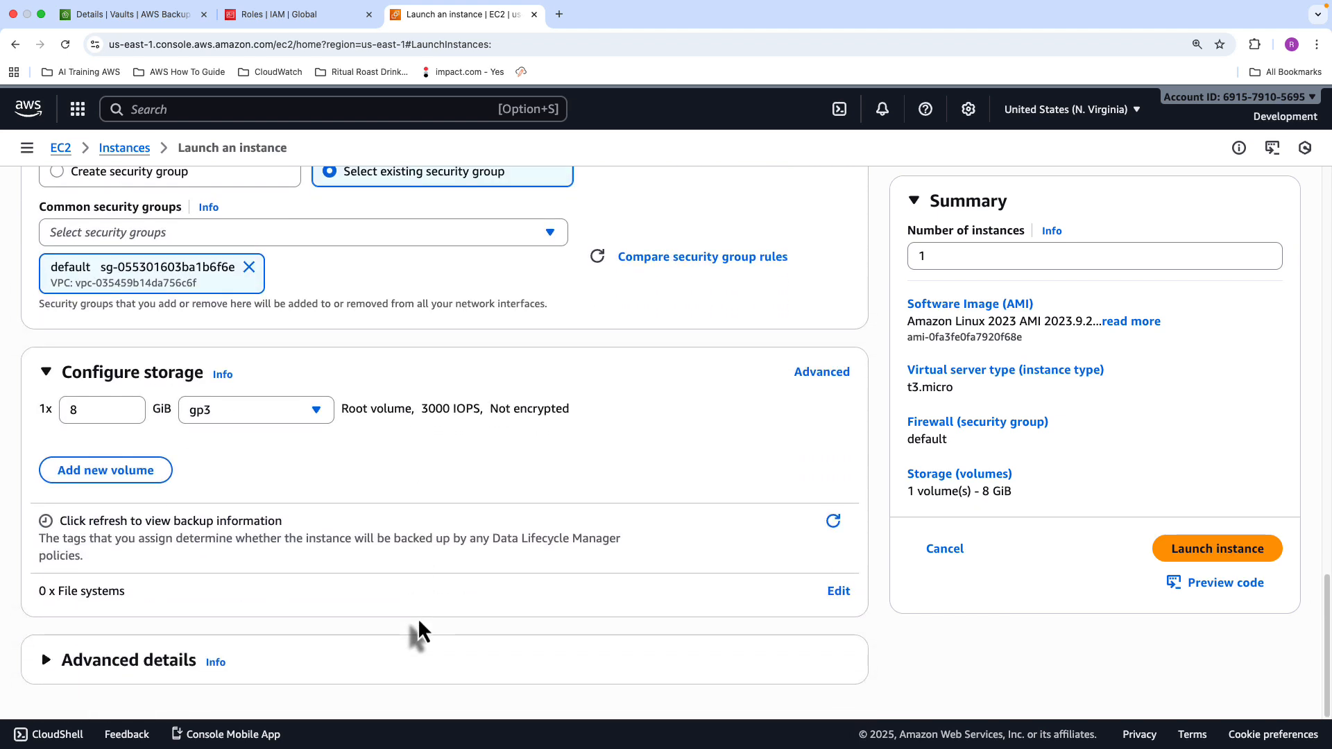
Step: Dismiss the walkthrough banner and add an instance tag with key Backup and value true
scroll(395, 634, "up", 20)
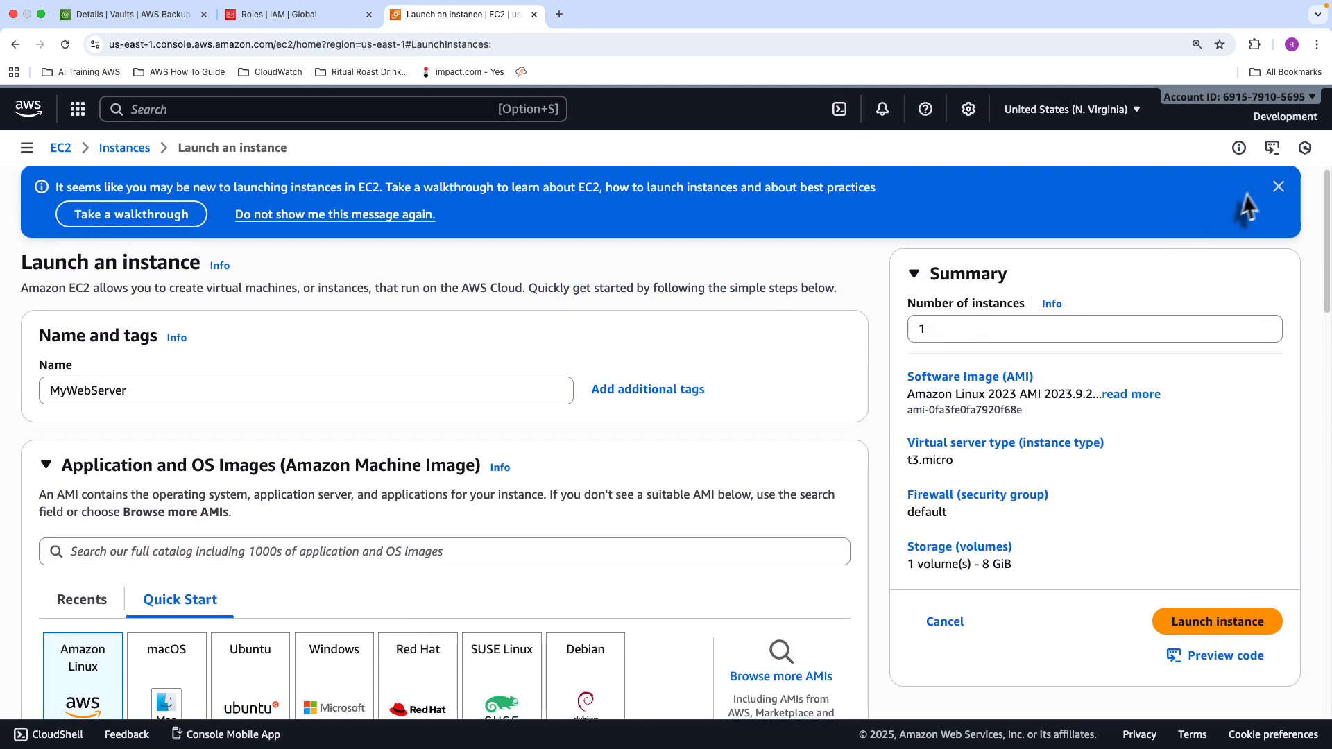
left_click(1278, 186)
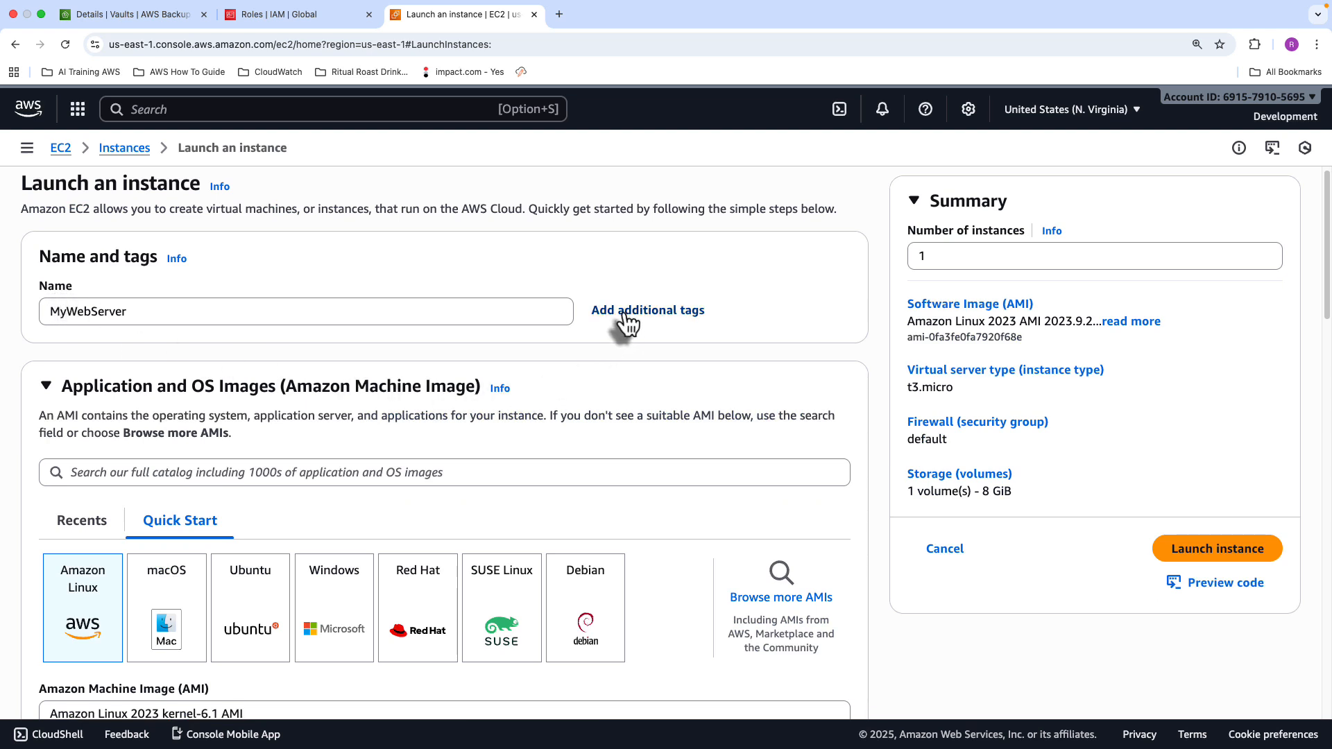
left_click(643, 313)
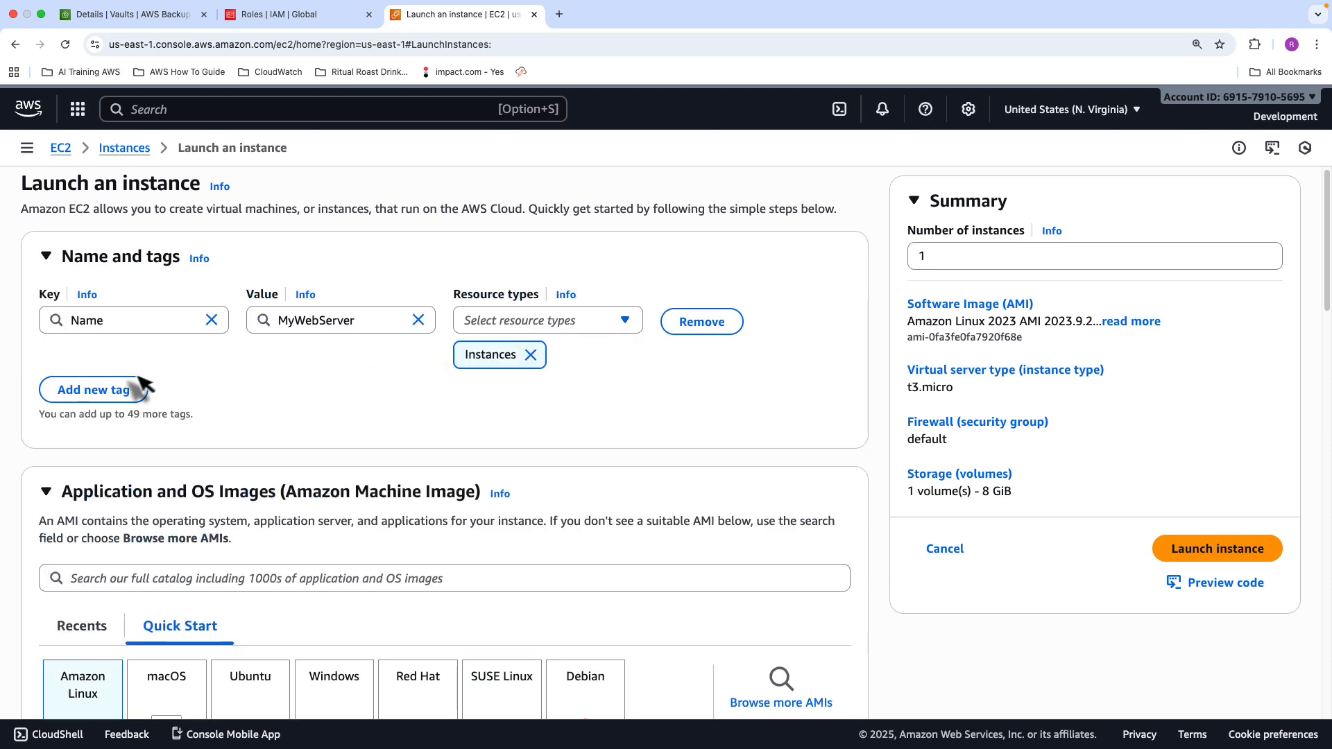
left_click(79, 401)
left_click(97, 421)
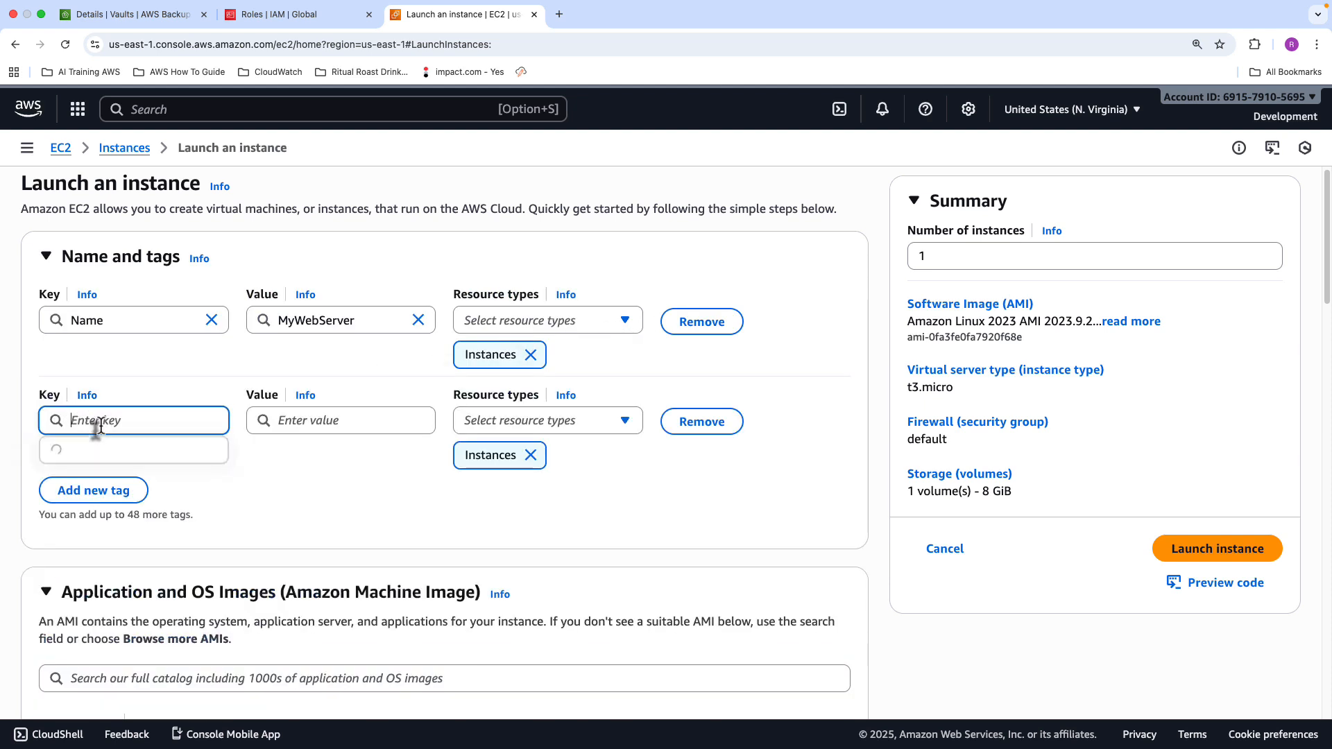
type("Backu")
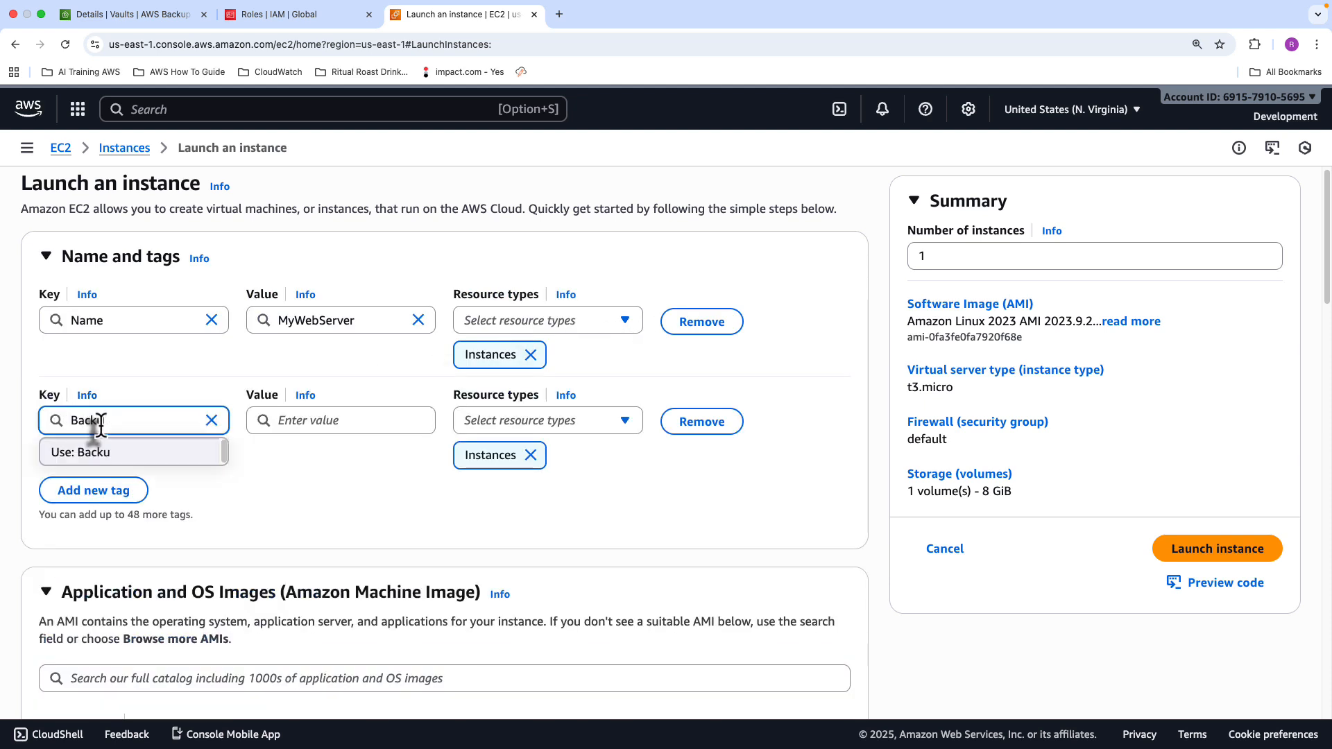
type("p")
left_click(111, 454)
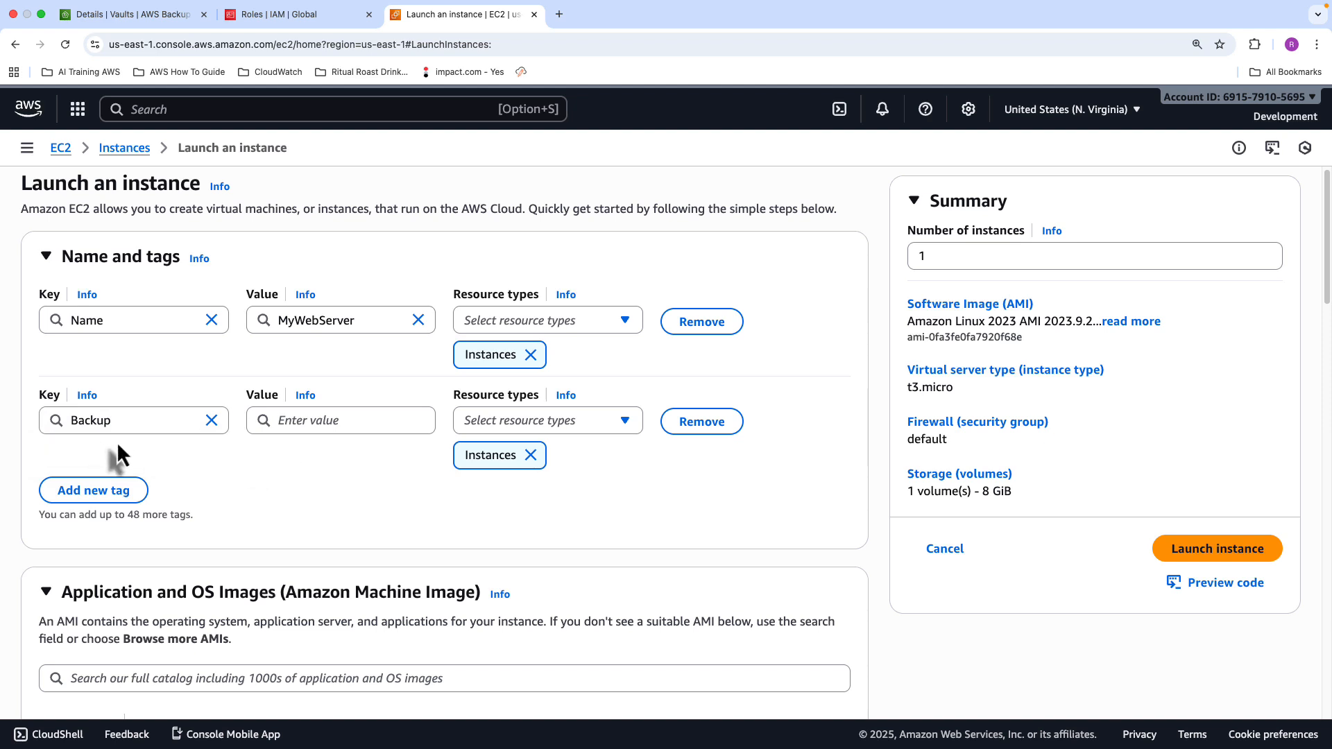
left_click(310, 419)
type("true")
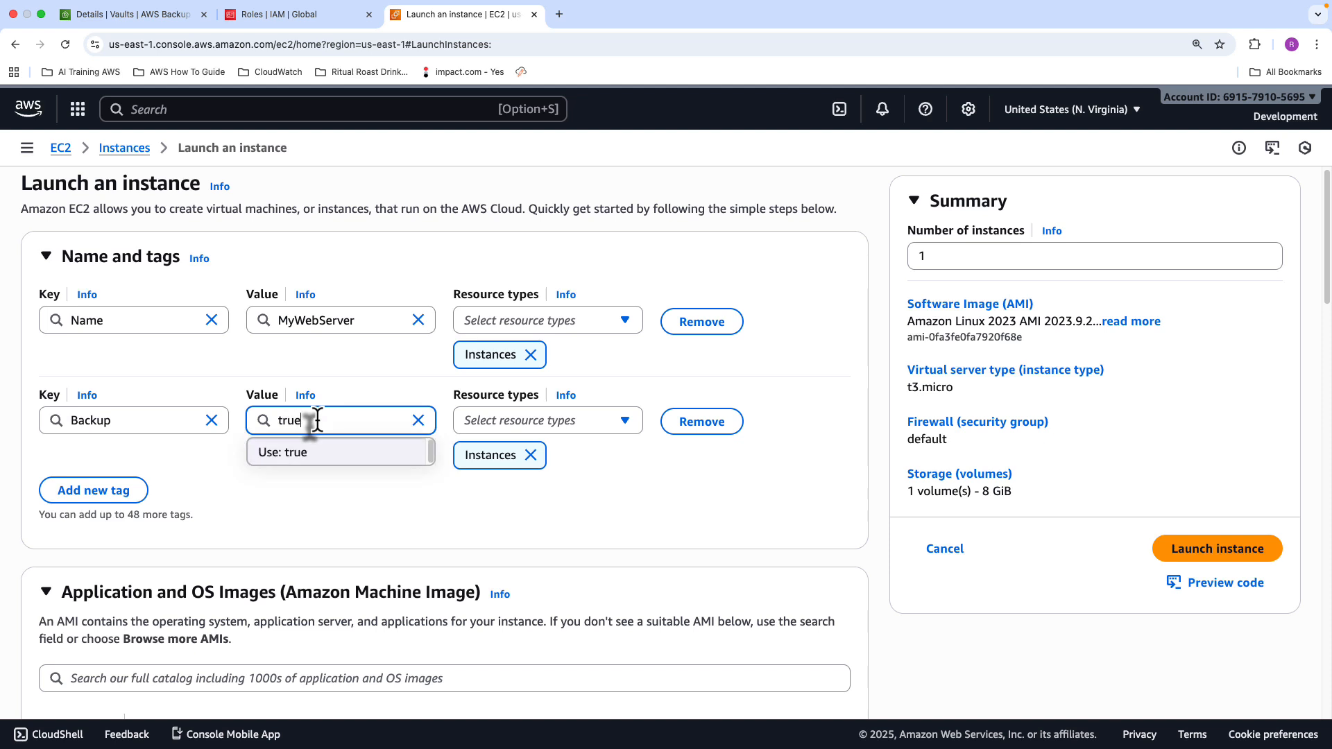
left_click(321, 459)
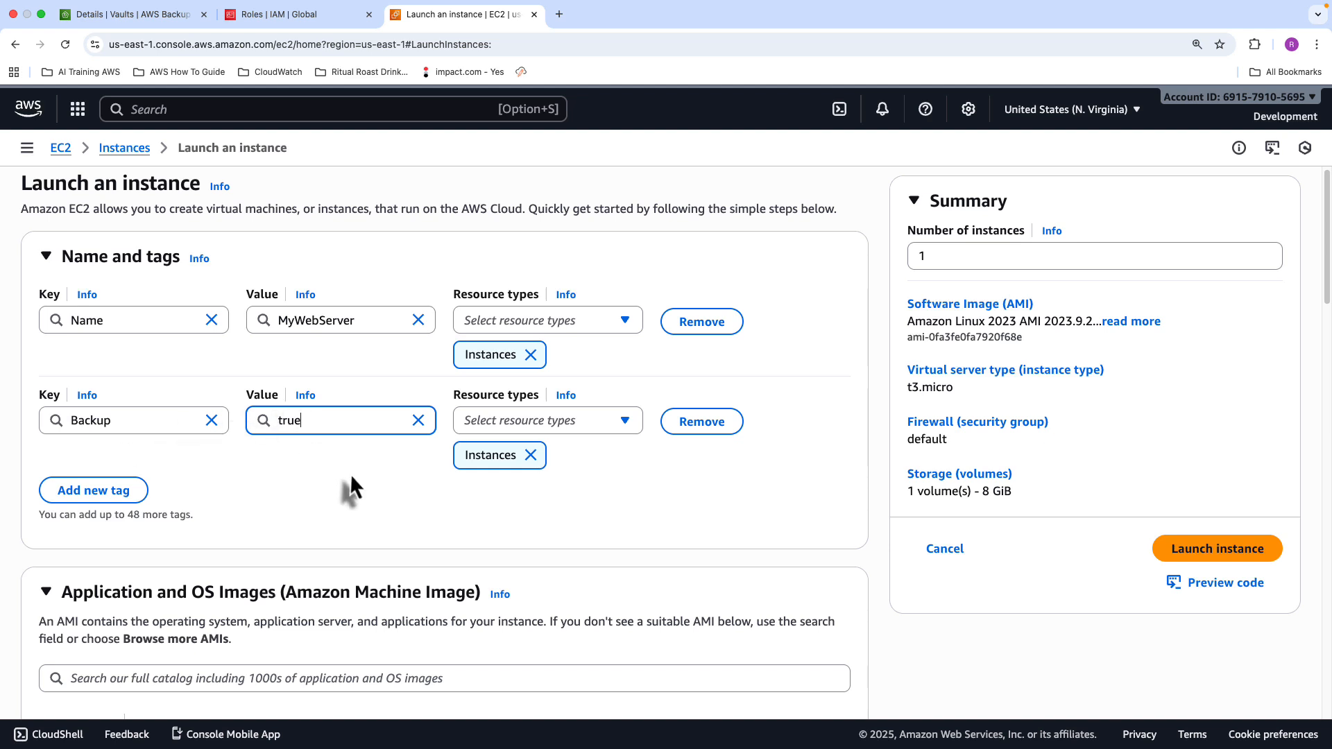
Step: Launch the MyWebServer instance with the configured settings and open the list of EC2 instances
scroll(348, 473, "down", 2)
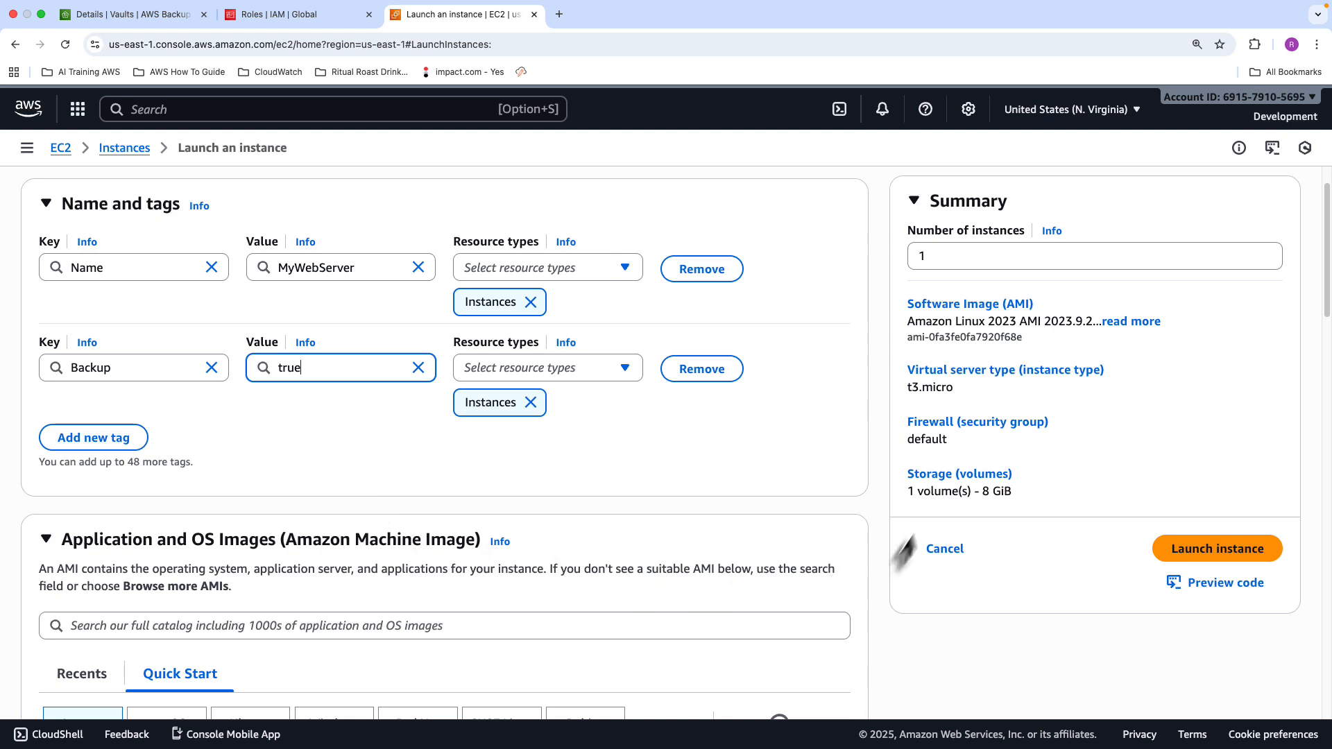
left_click(1156, 554)
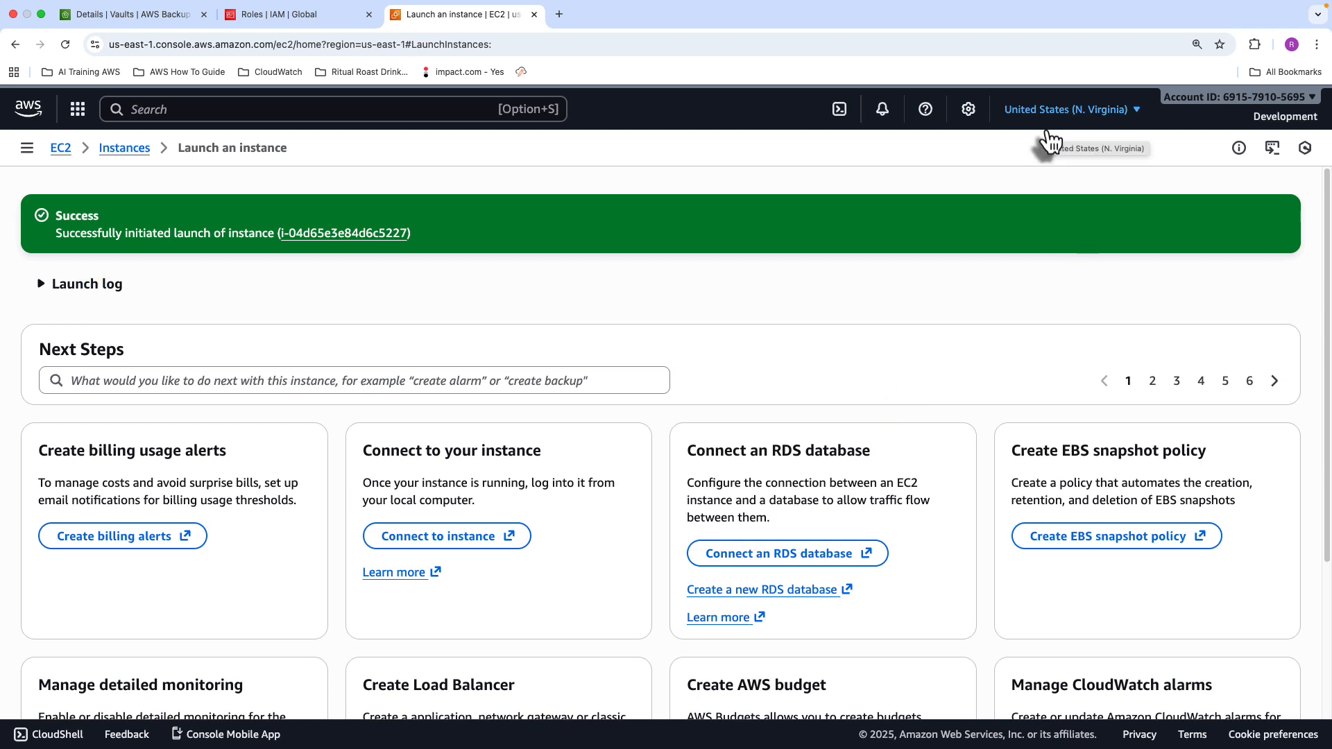
left_click(125, 147)
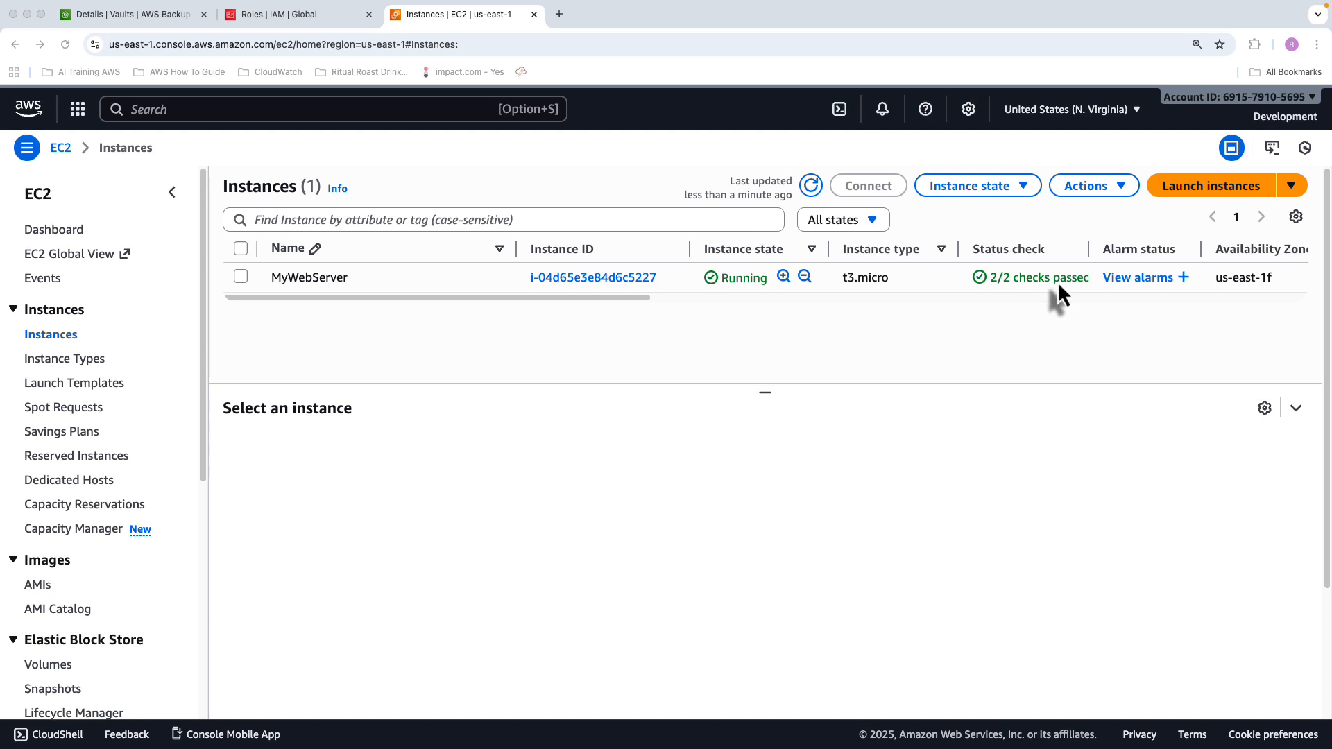
Step: Select the MyWebServer instance and check its details and tags
left_click(240, 276)
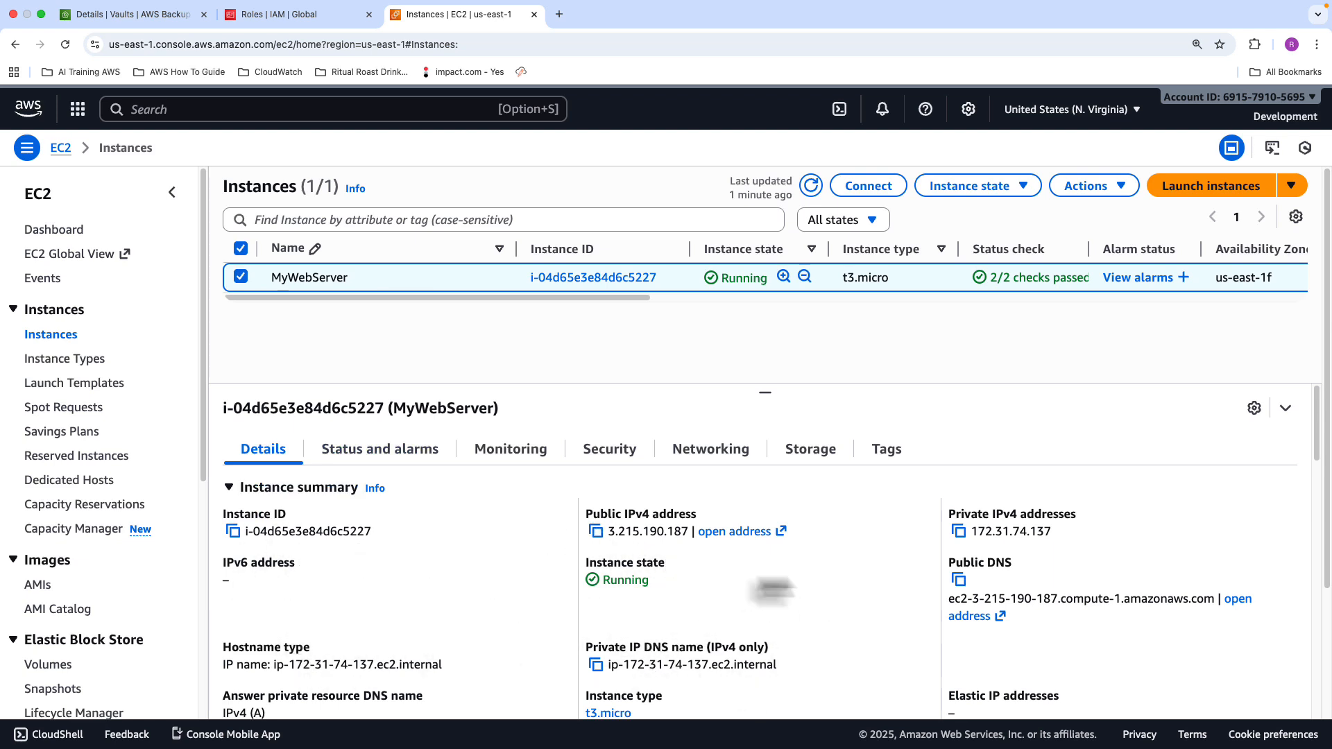
scroll(863, 582, "down", 2)
scroll(863, 582, "up", 2)
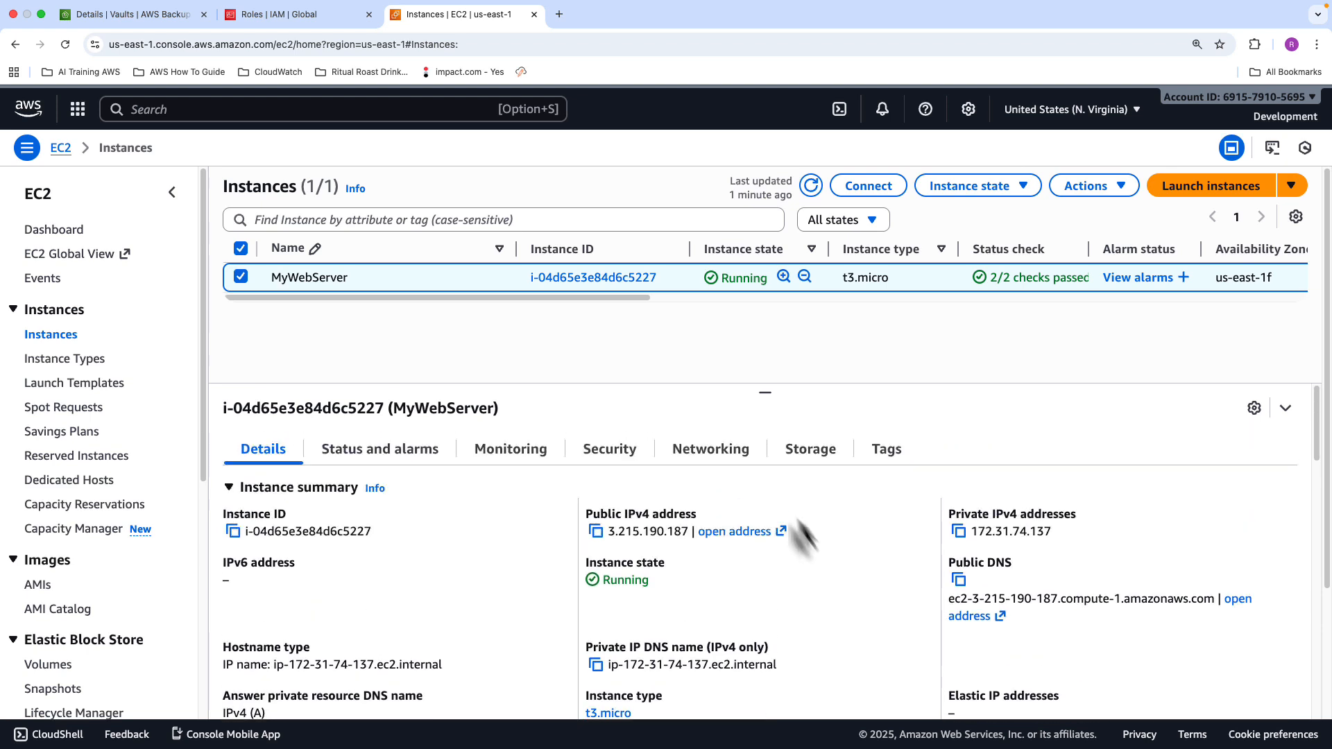
left_click(897, 468)
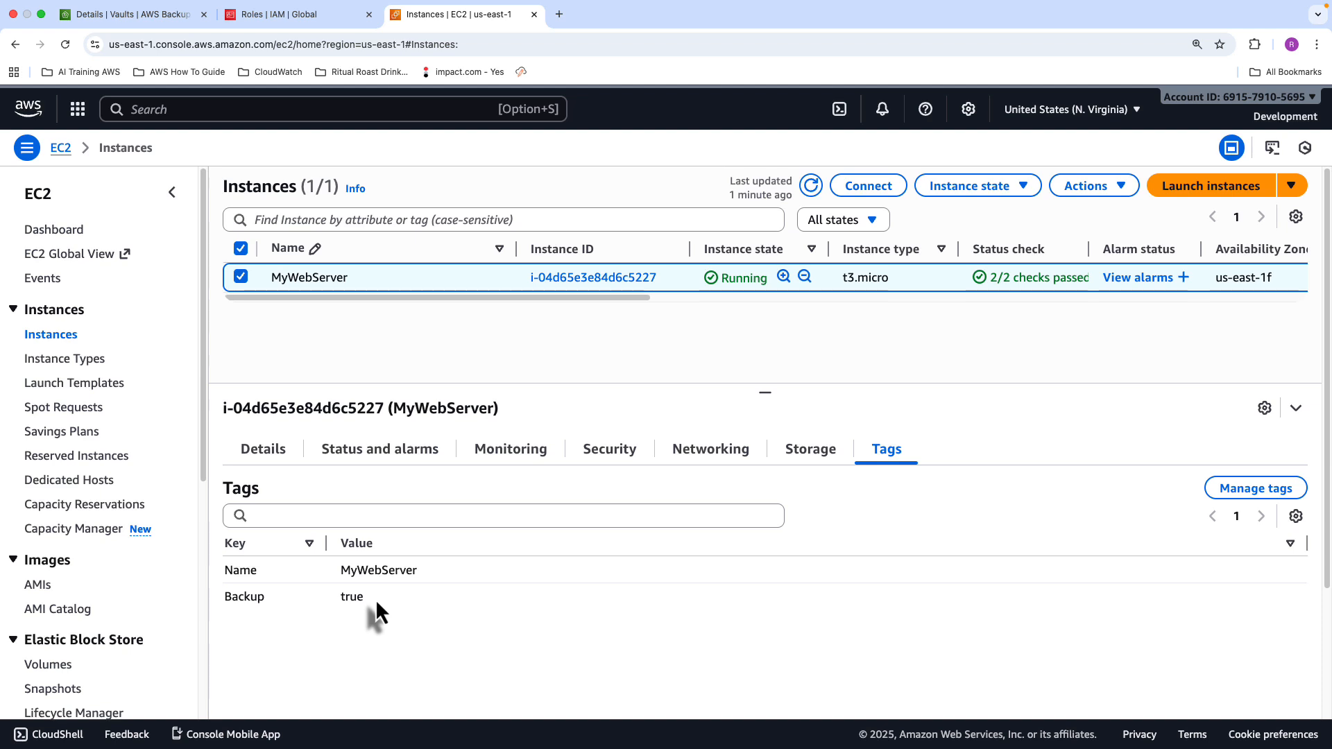
Step: Close the EC2 and IAM pages, sign out of the Development account and sign in to the Management account's console
left_click(534, 14)
left_click(369, 14)
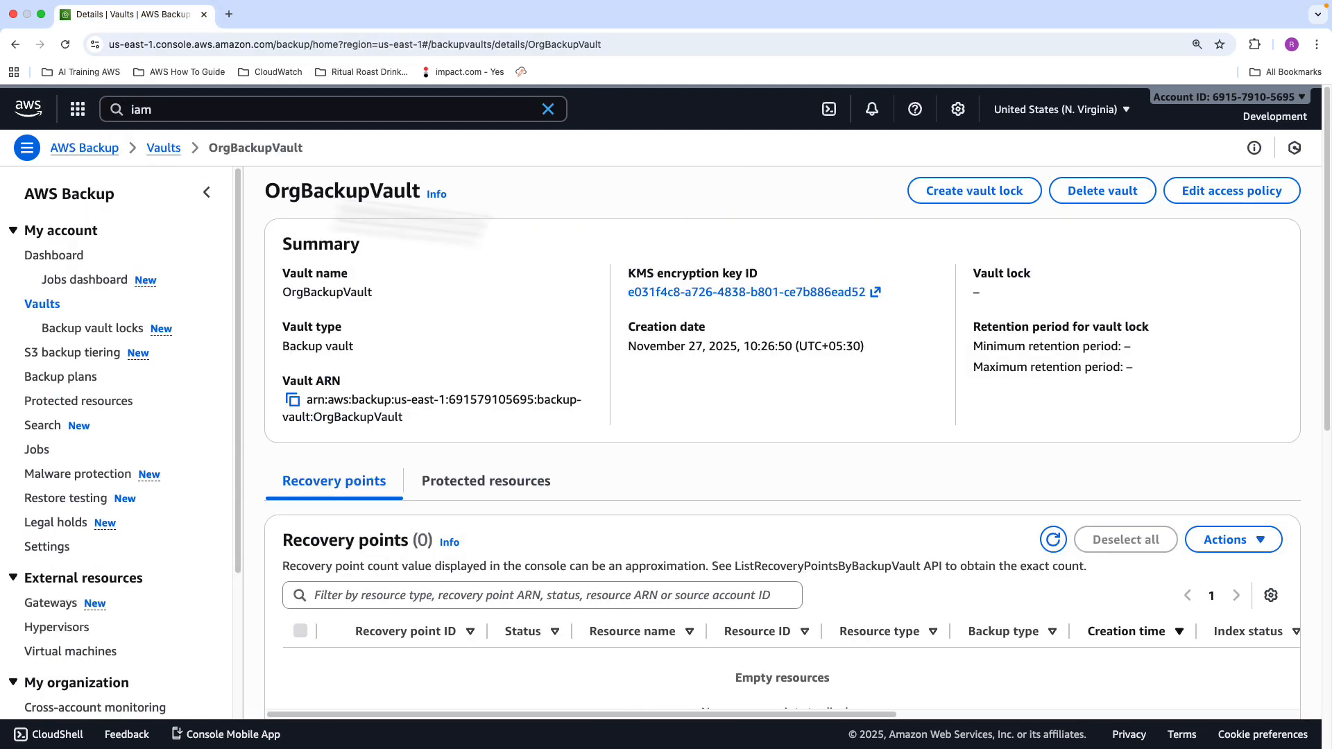
left_click(1269, 111)
left_click(1254, 478)
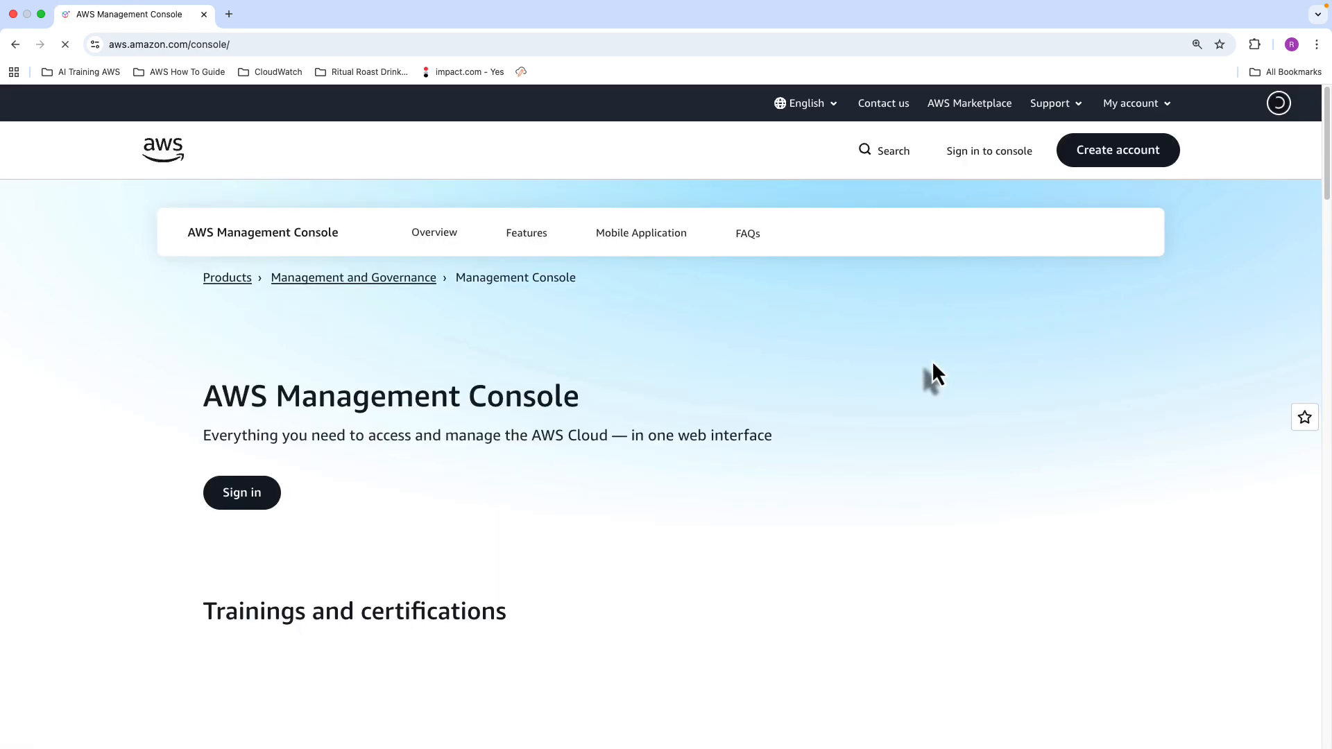
left_click(989, 154)
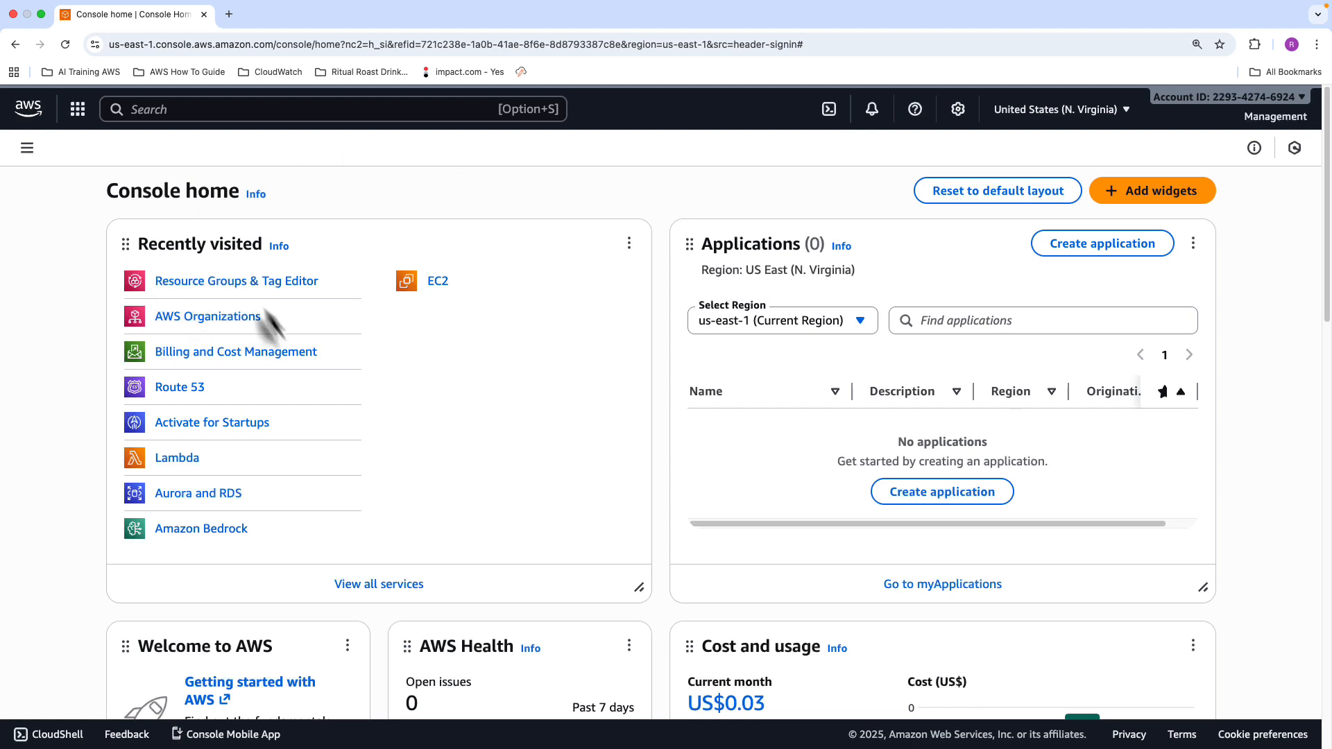
Step: Enable backup policies for the organization in AWS Organizations and dismiss the confirmation banner
left_click(218, 317)
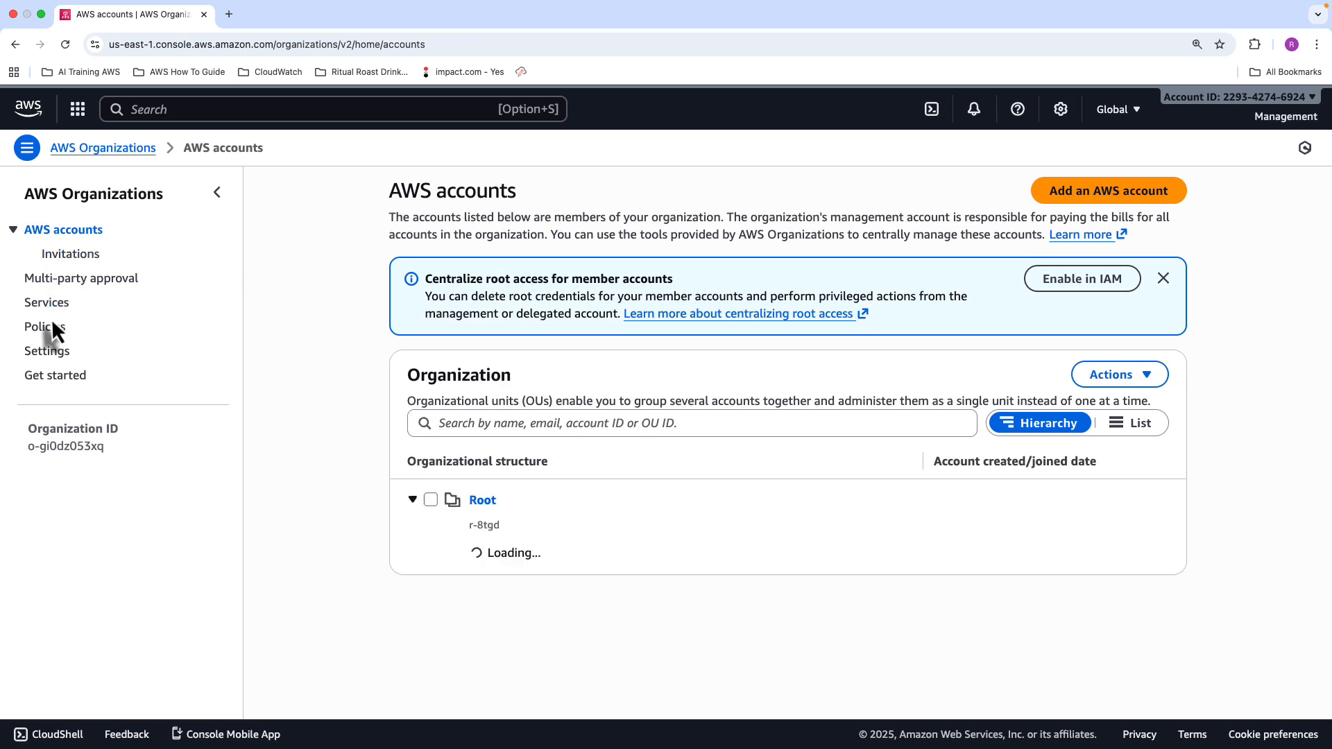
left_click(46, 327)
scroll(654, 433, "down", 8)
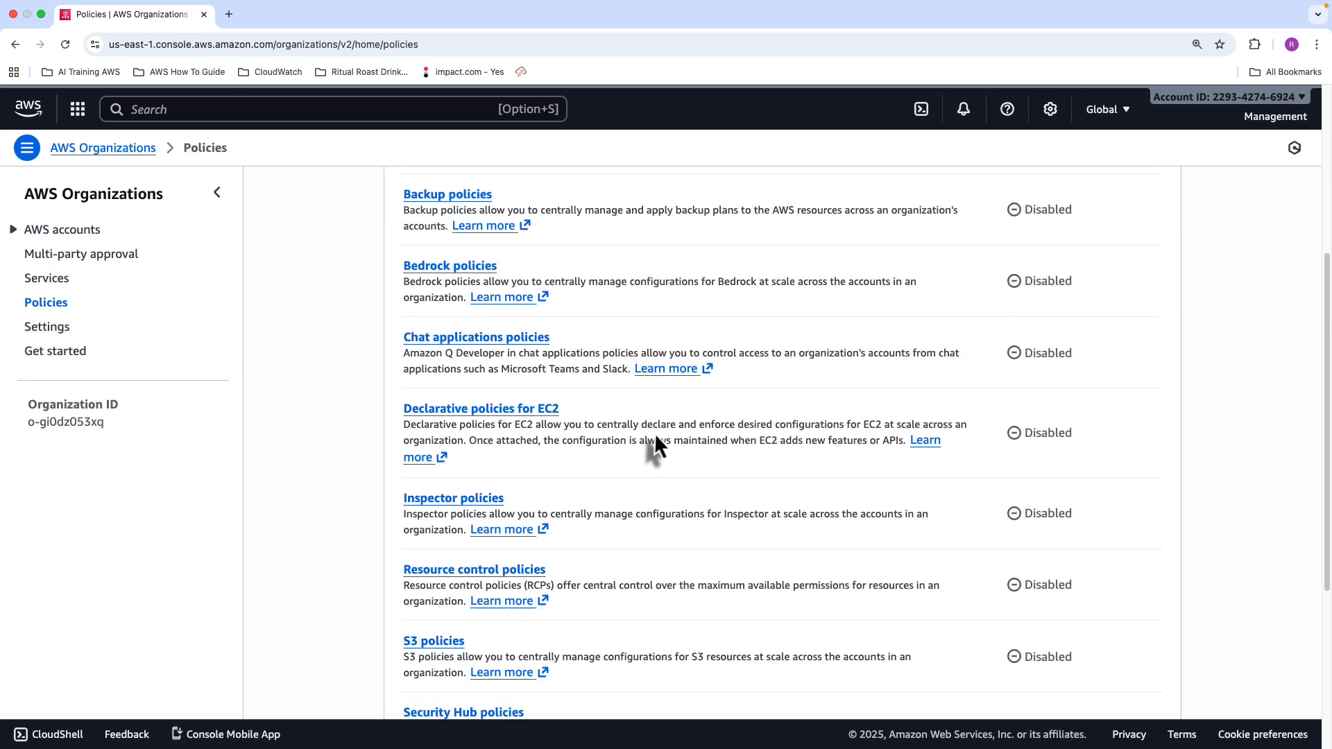
scroll(655, 431, "down", 2)
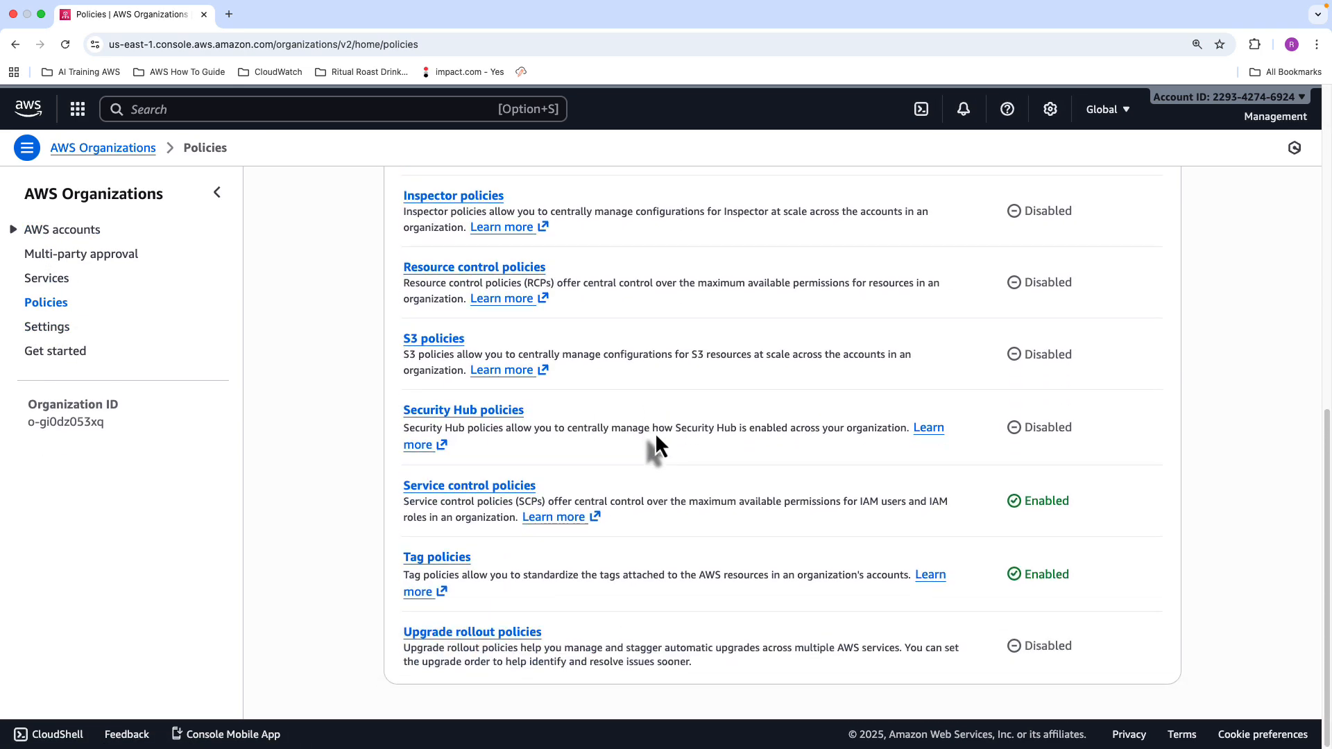
scroll(655, 432, "up", 5)
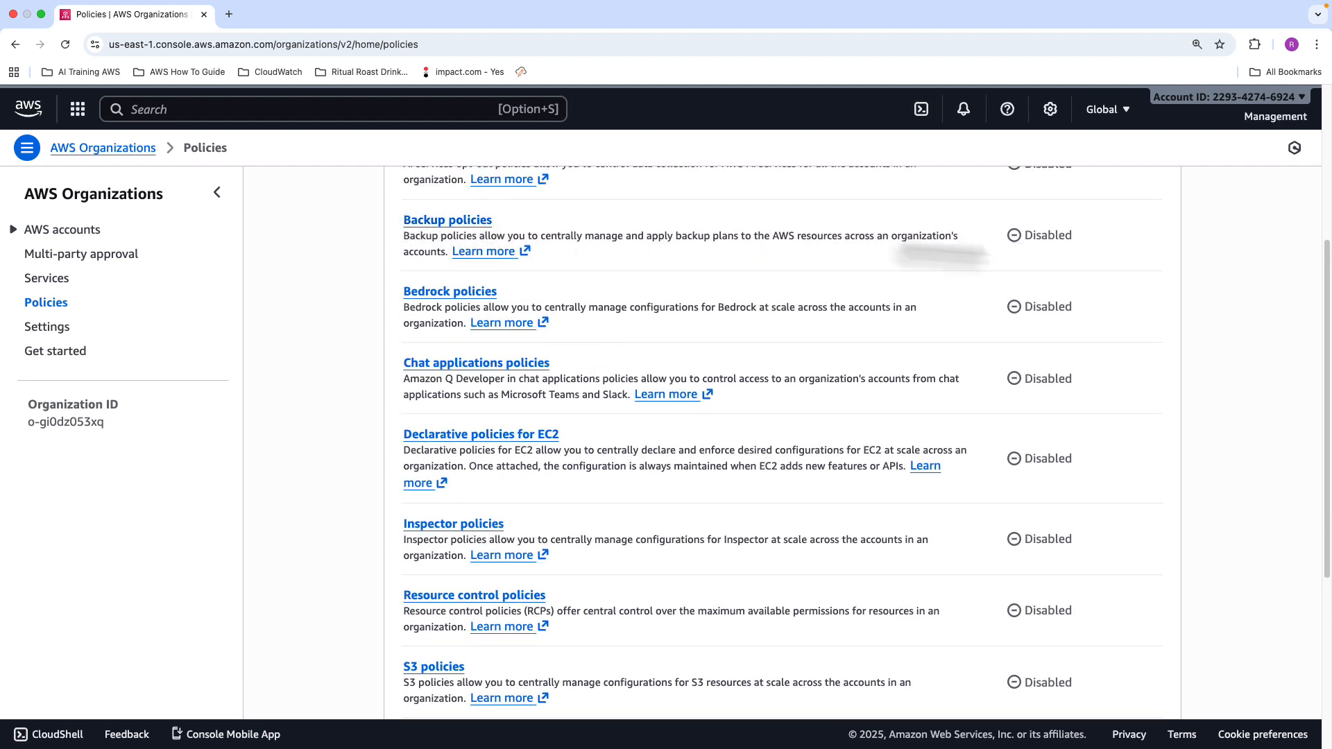
left_click(438, 229)
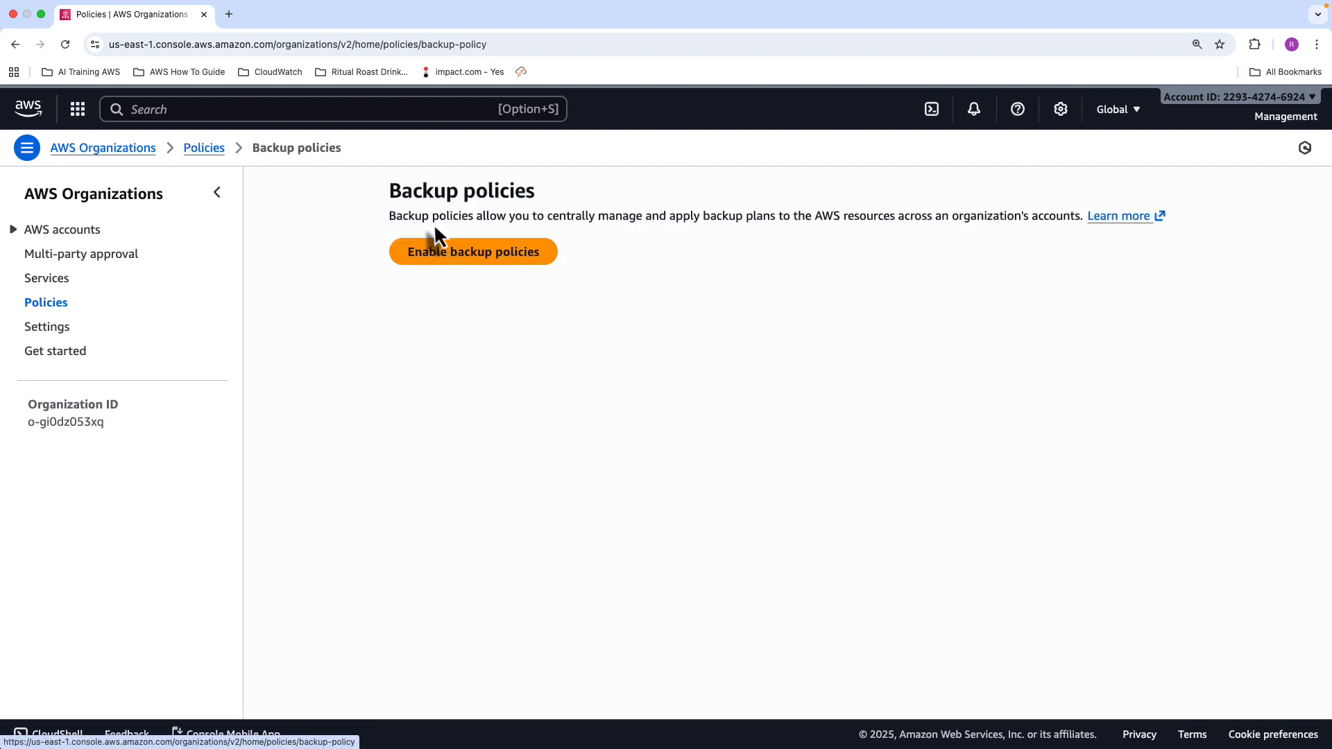
left_click(469, 254)
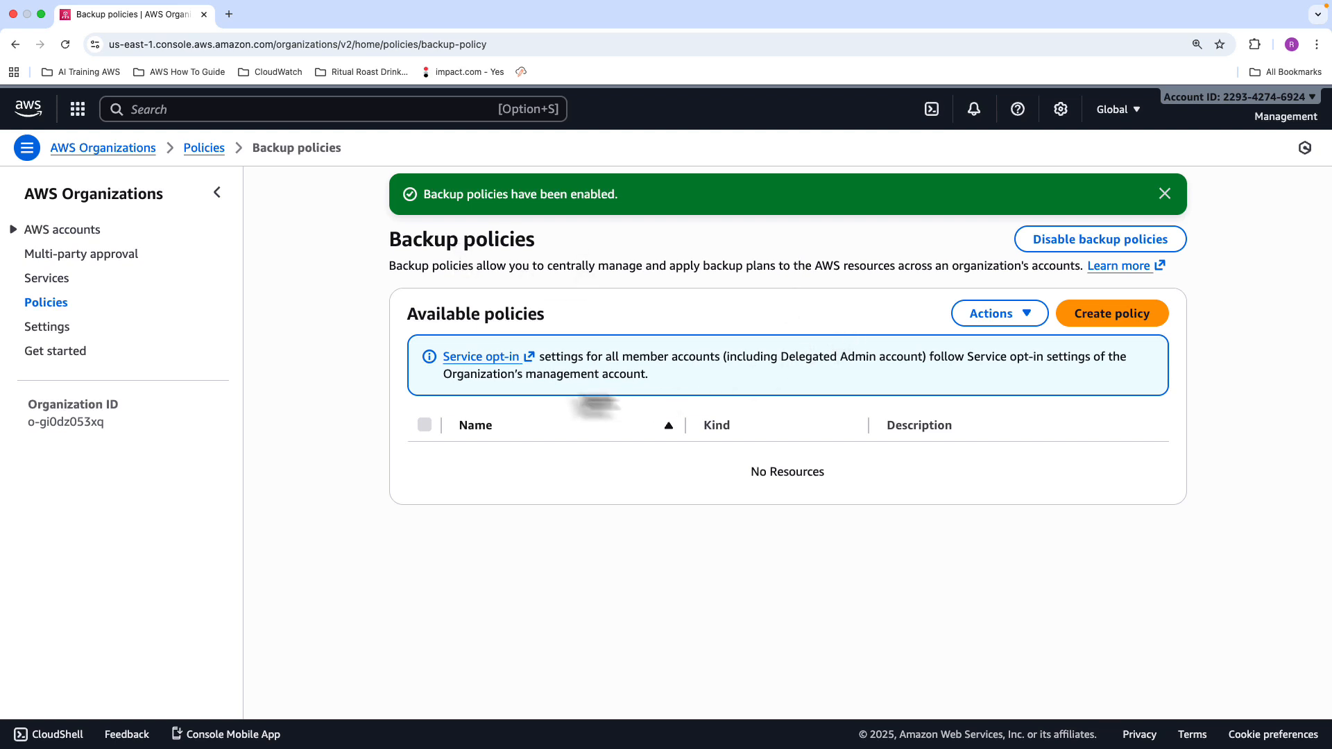
left_click(1164, 194)
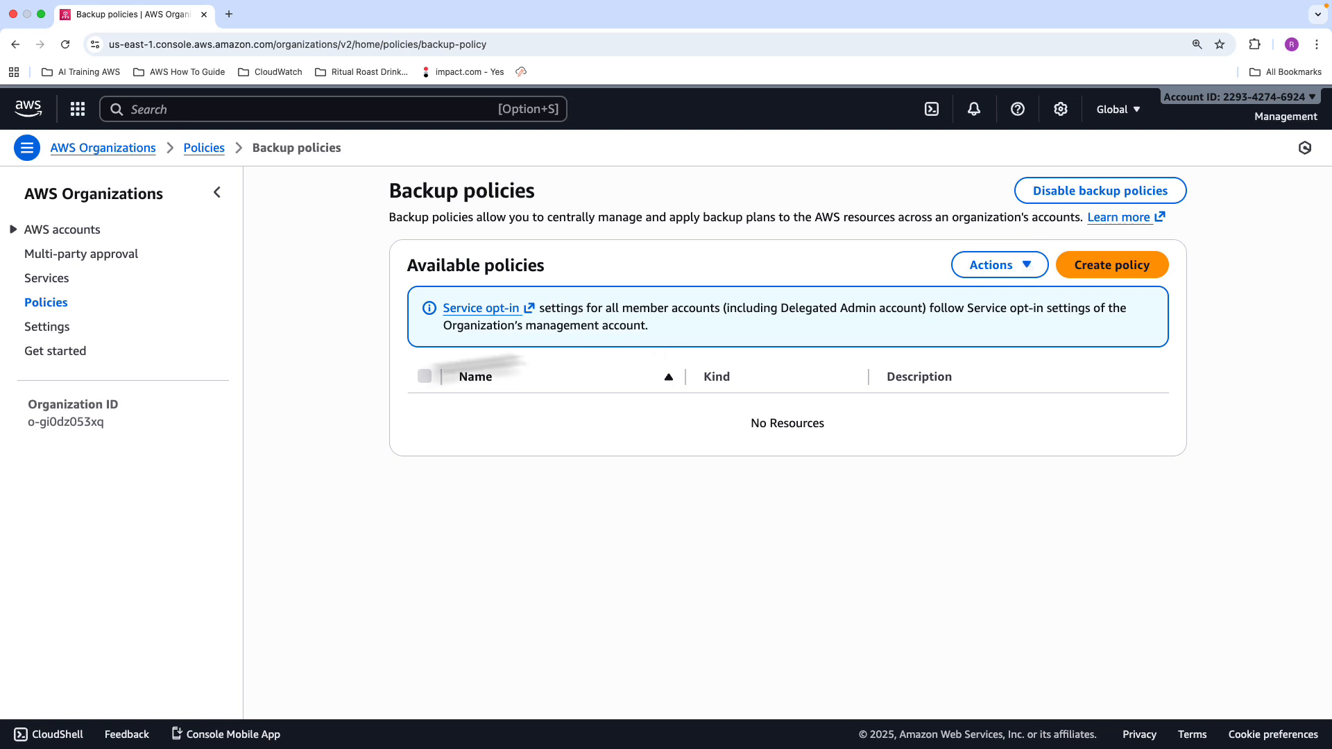
Step: Enable trusted access for AWS Backup in the organization's services without additional setup tasks, confirming with "enable", and dismiss the banner
left_click(47, 277)
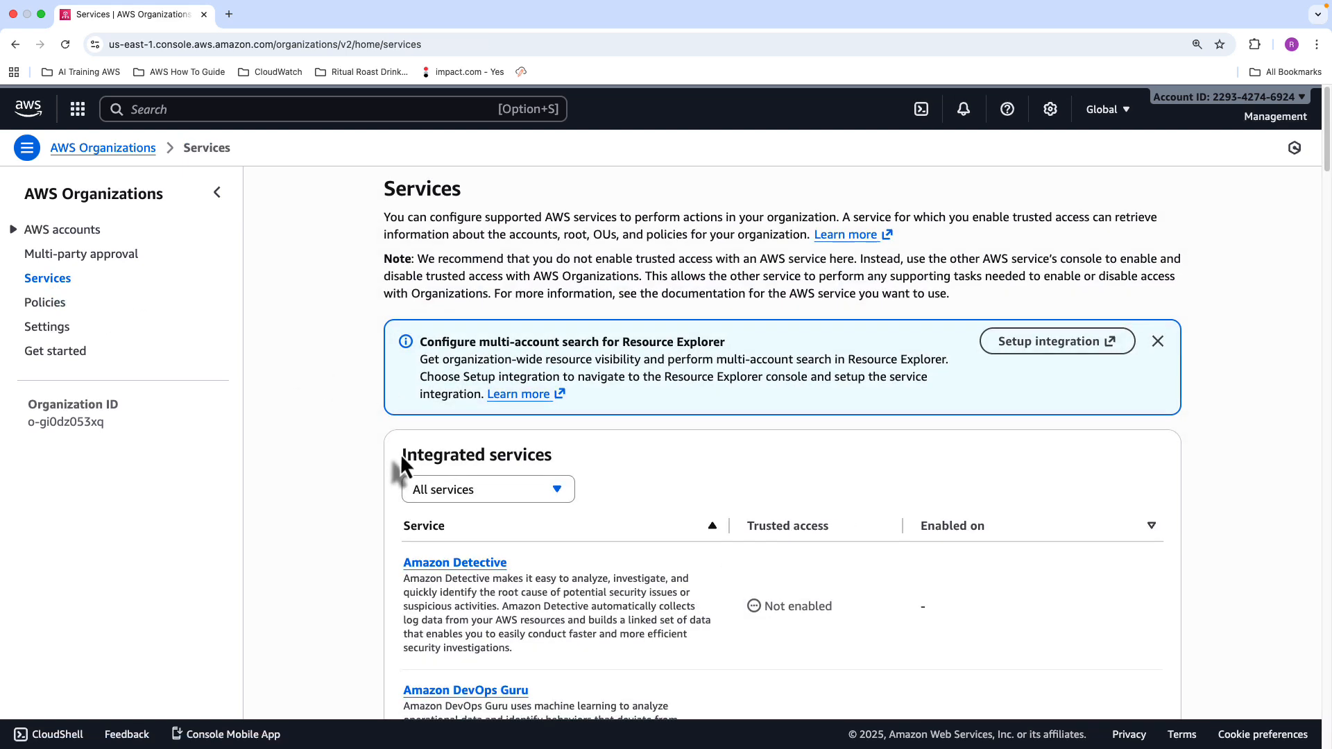
scroll(402, 459, "down", 7)
scroll(401, 458, "down", 8)
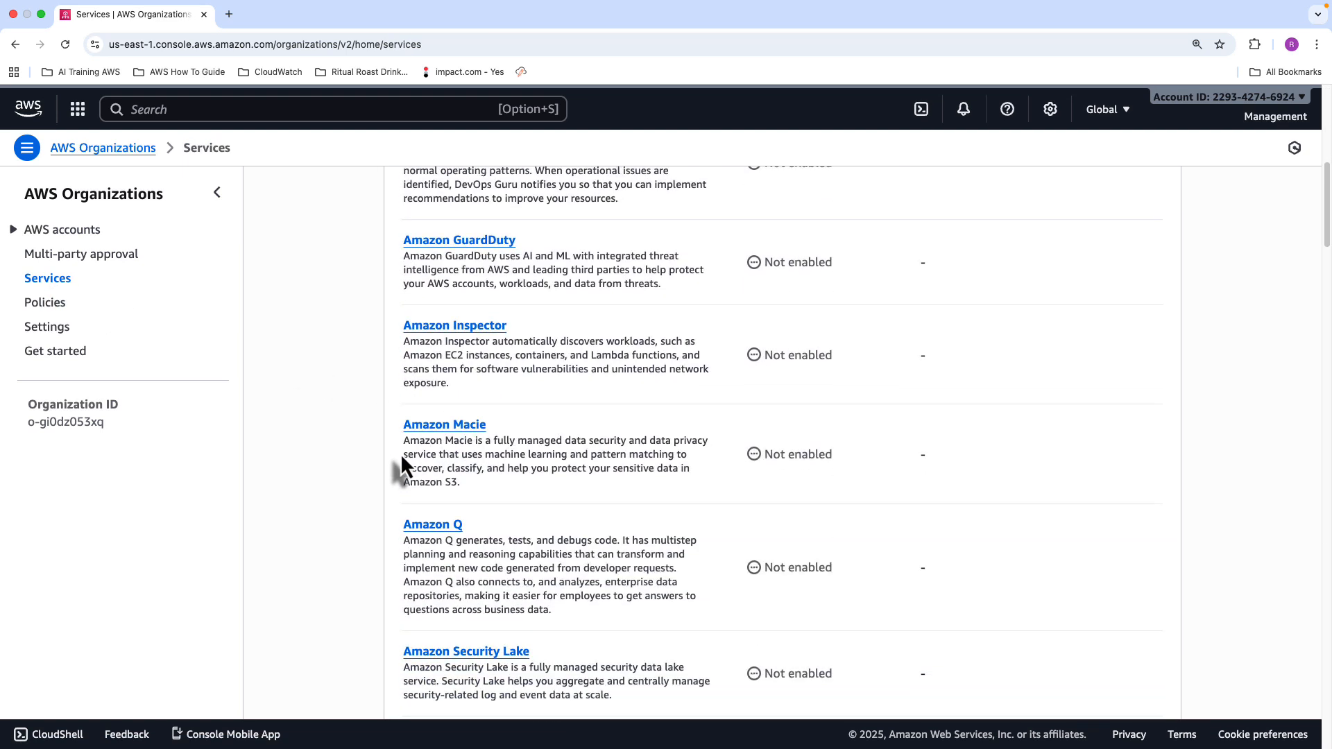
scroll(401, 459, "down", 4)
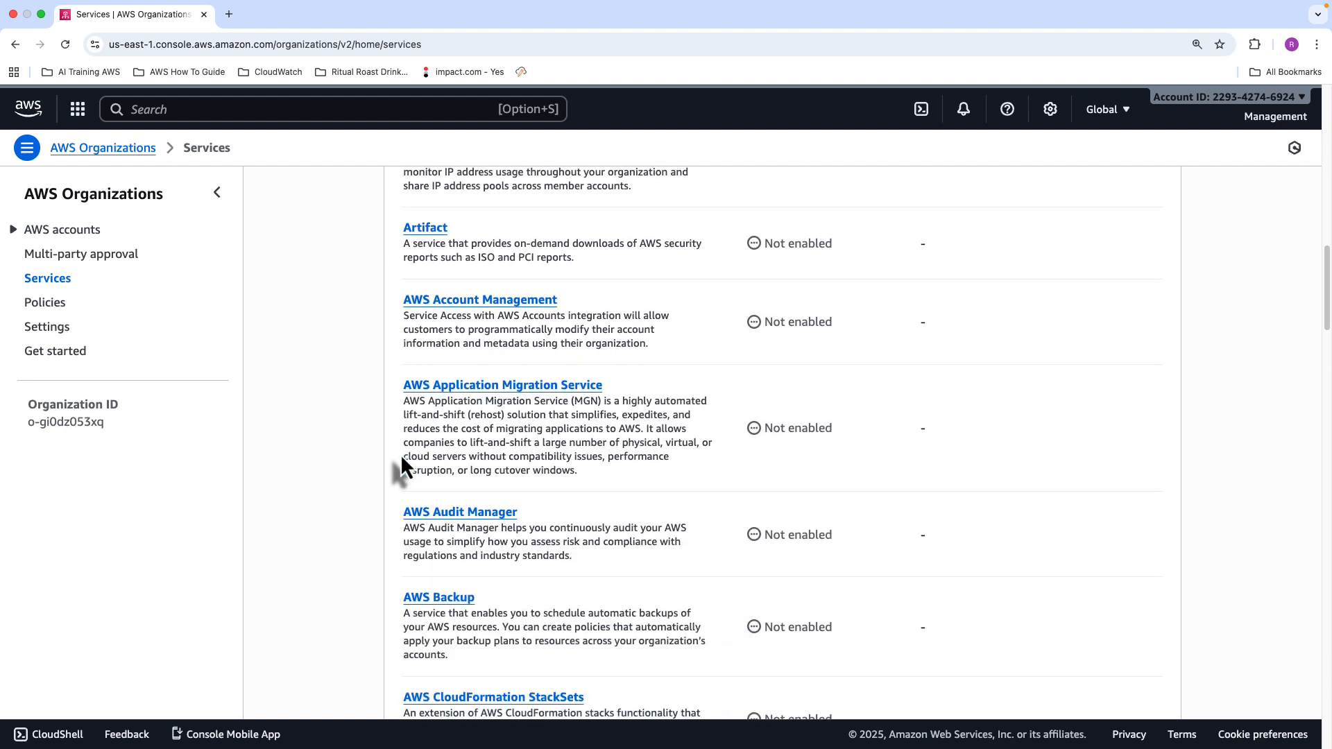
left_click(439, 501)
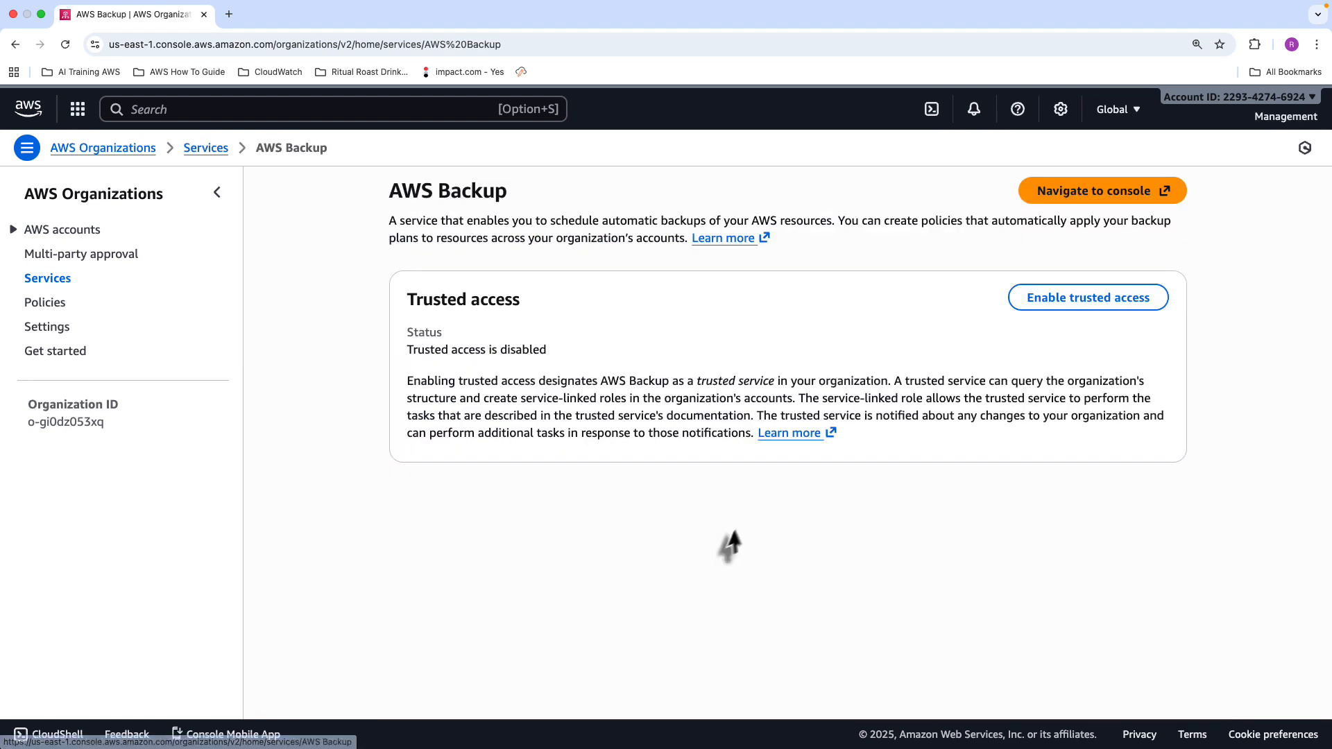
left_click(1083, 314)
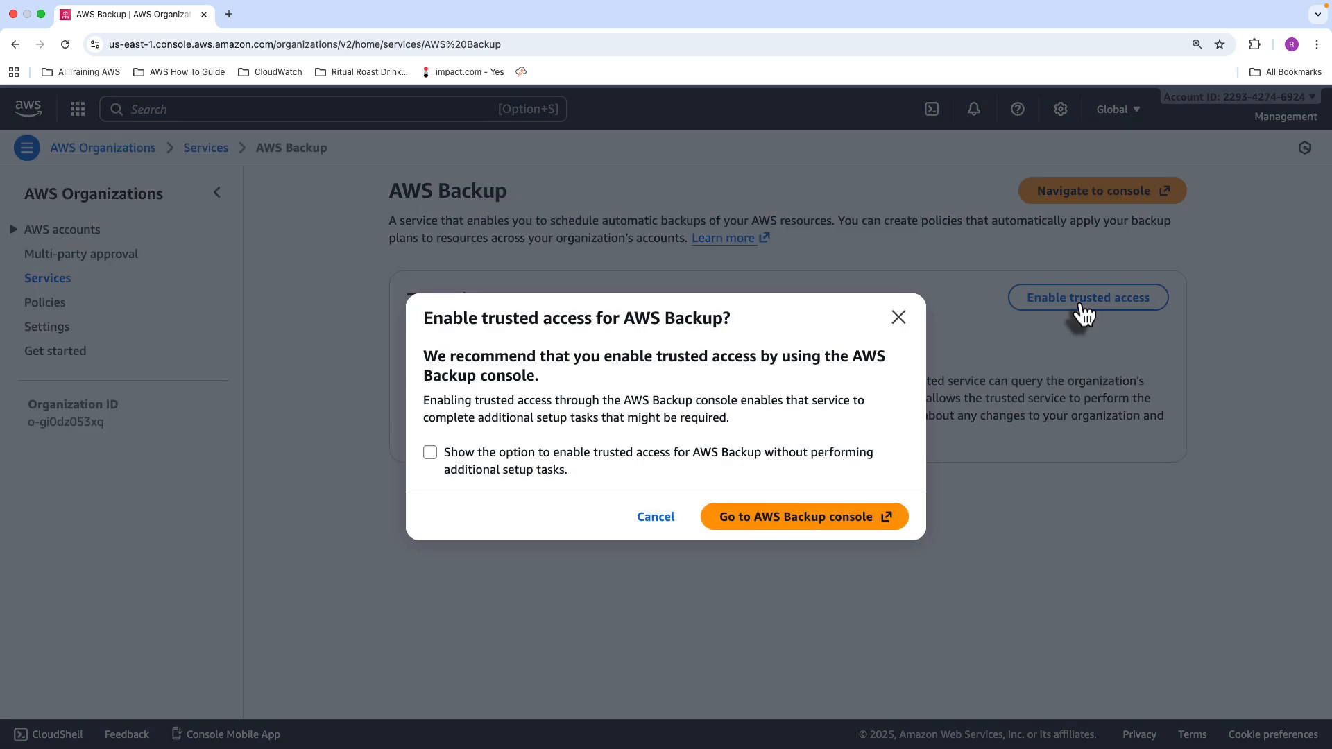
left_click(430, 454)
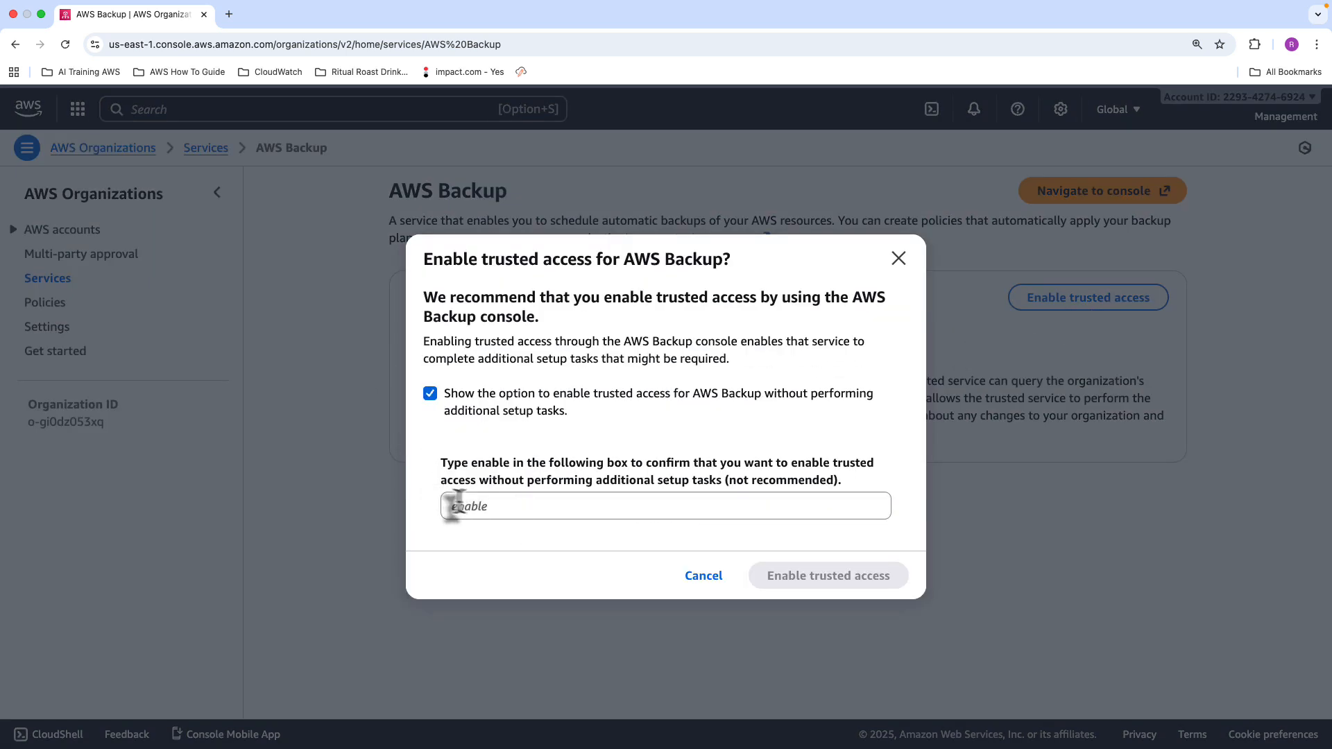
left_click(483, 505)
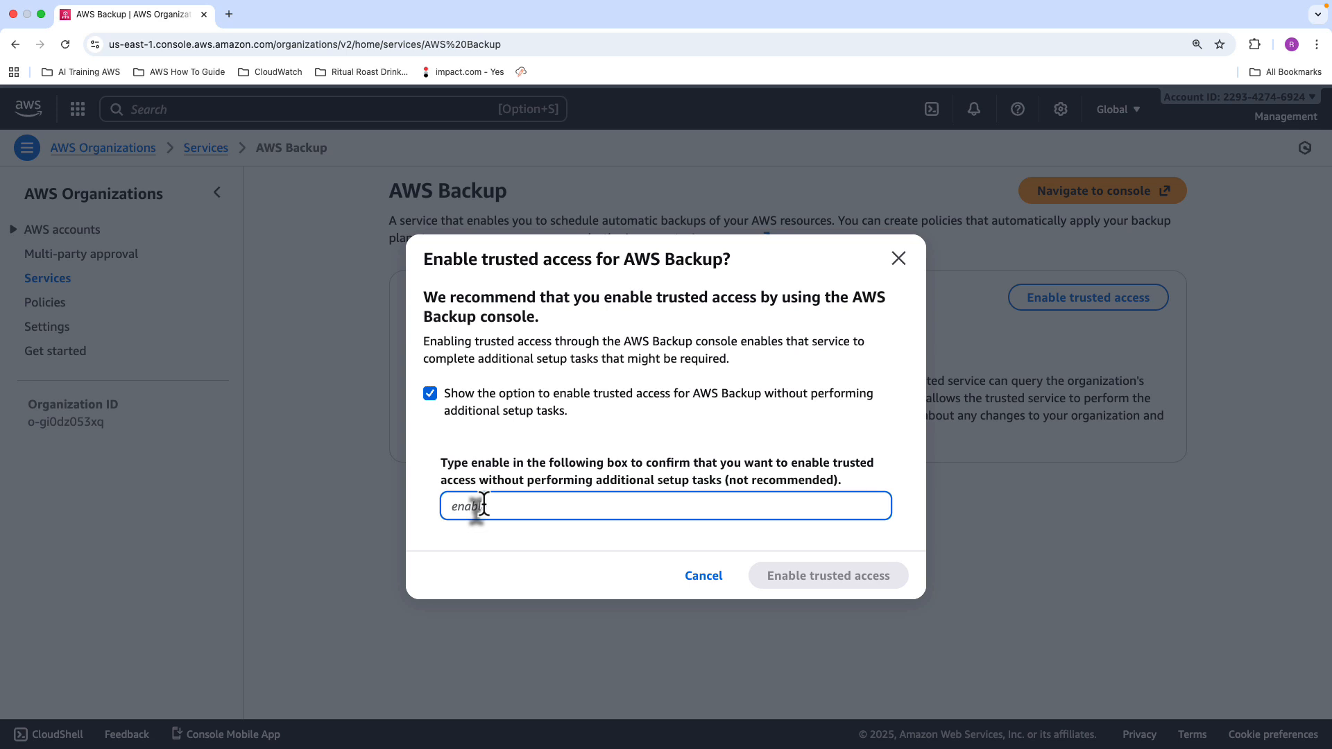
type("enable")
left_click(778, 577)
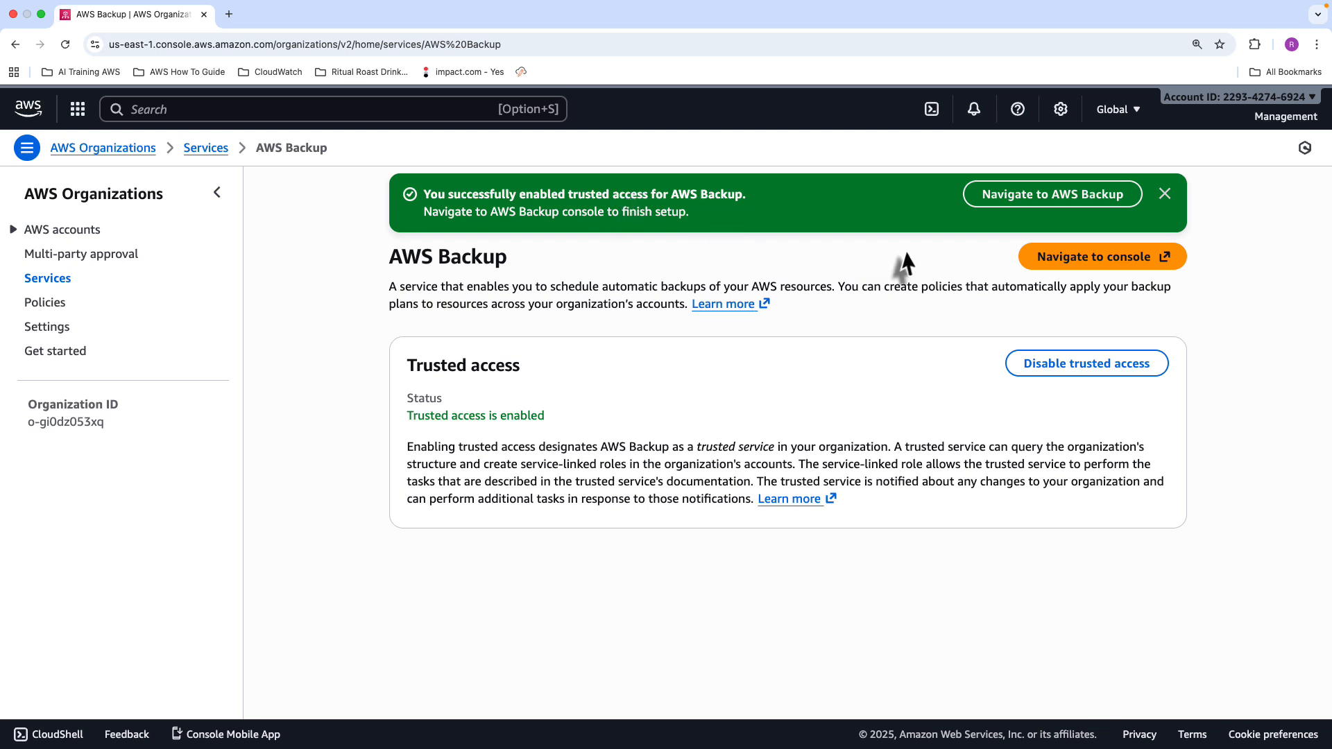
left_click(1164, 195)
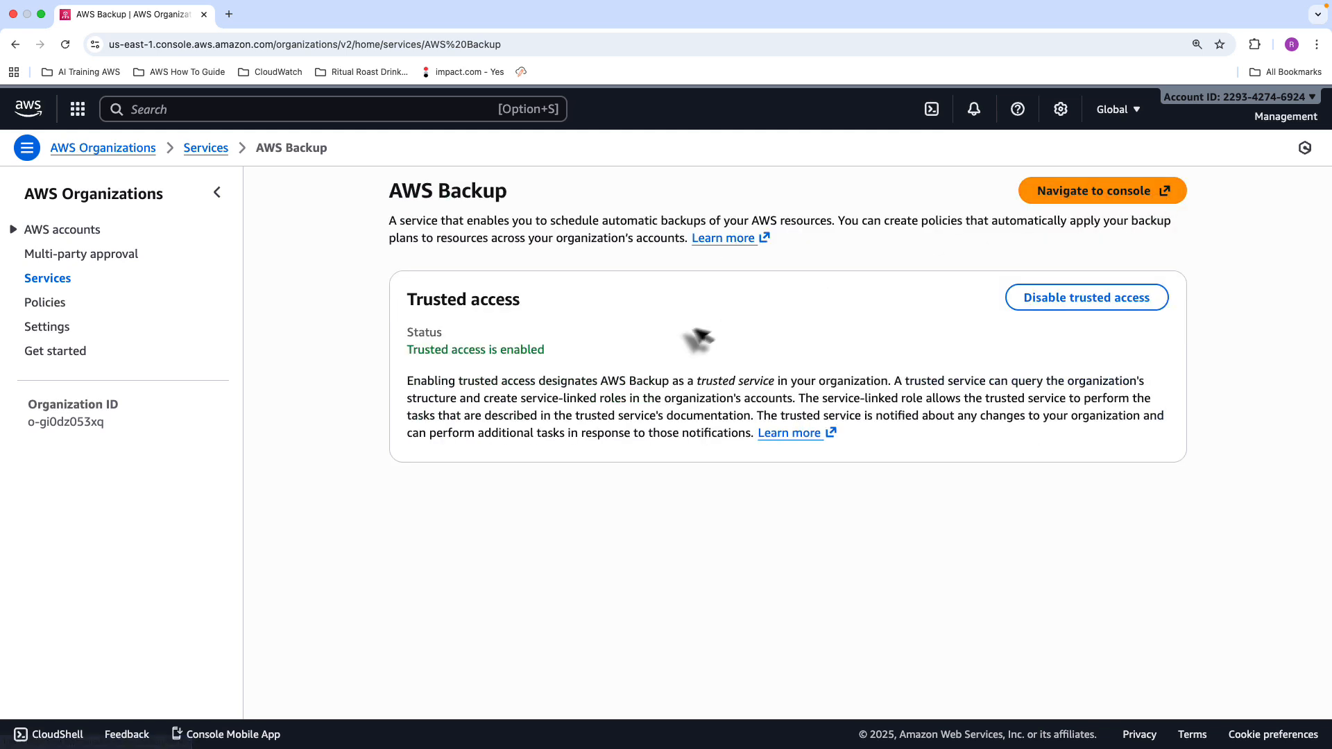
Step: Return to the organization's policies and open the backup policies page
left_click(45, 302)
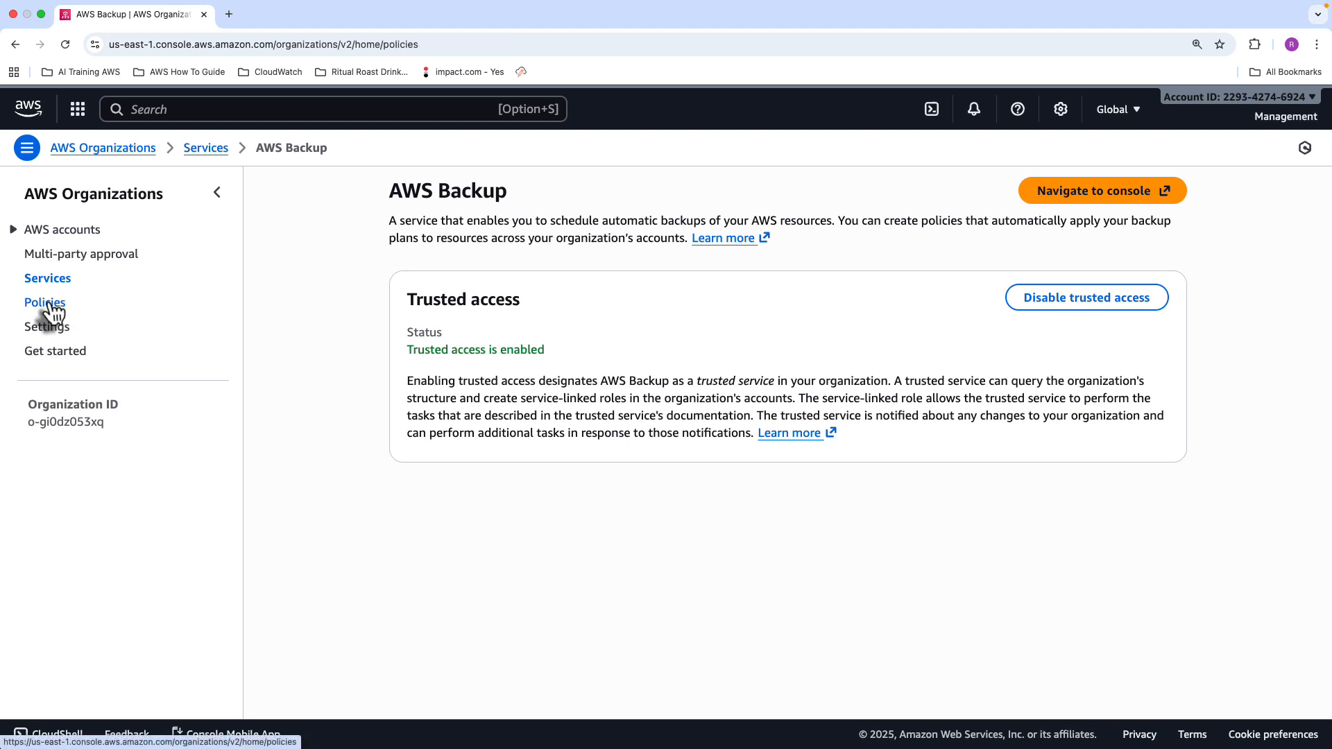
scroll(659, 395, "down", 3)
left_click(479, 419)
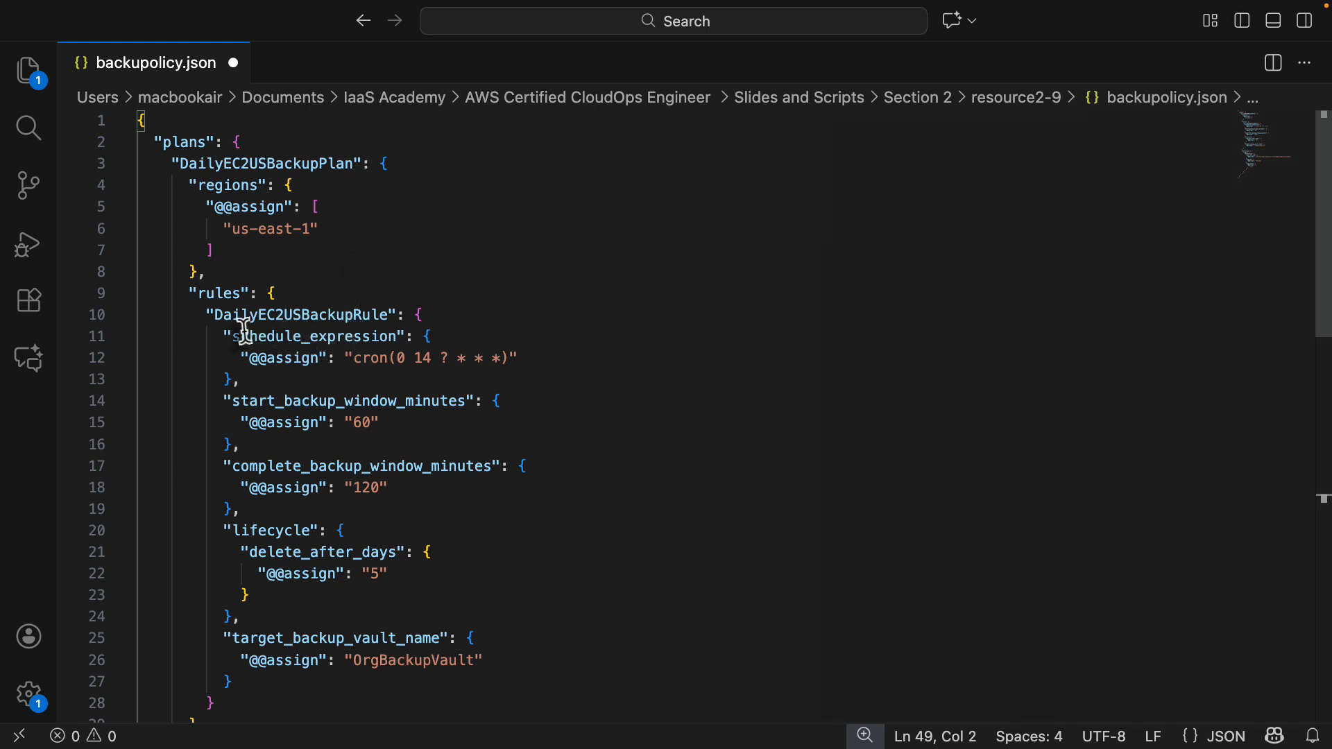
Step: Switch to VS Code and examine the schedule, backup windows, retention, target vault, execution role and tag selection in backupolicy.json
left_click_drag(232, 335, 497, 360)
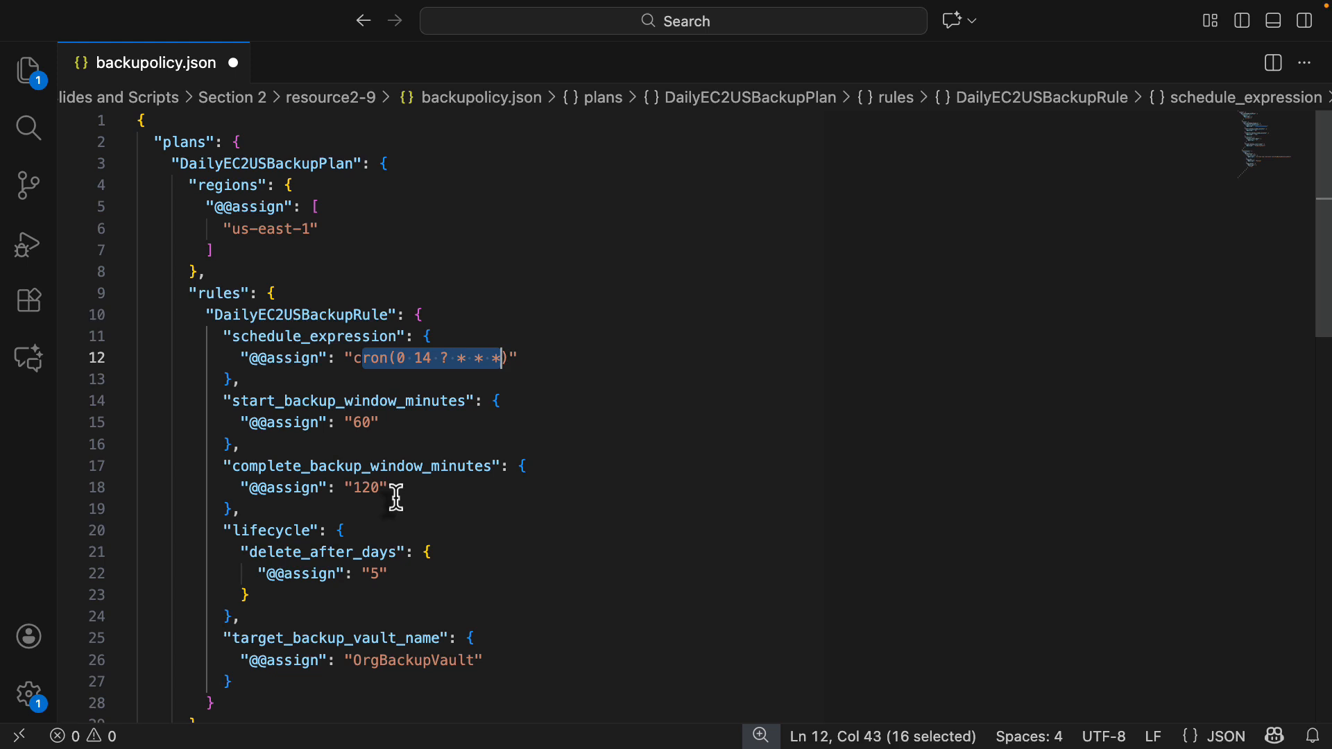
scroll(397, 499, "down", 2)
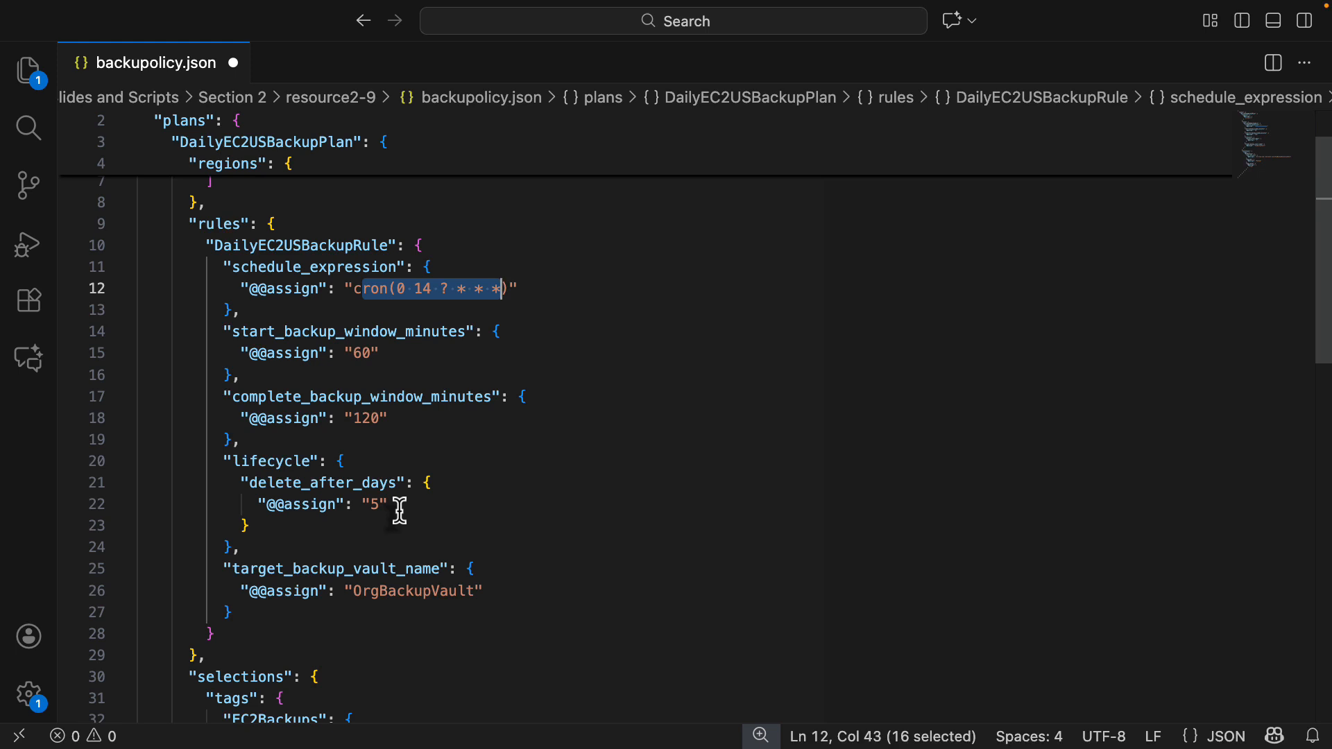
scroll(400, 511, "down", 2)
left_click_drag(353, 522, 475, 525)
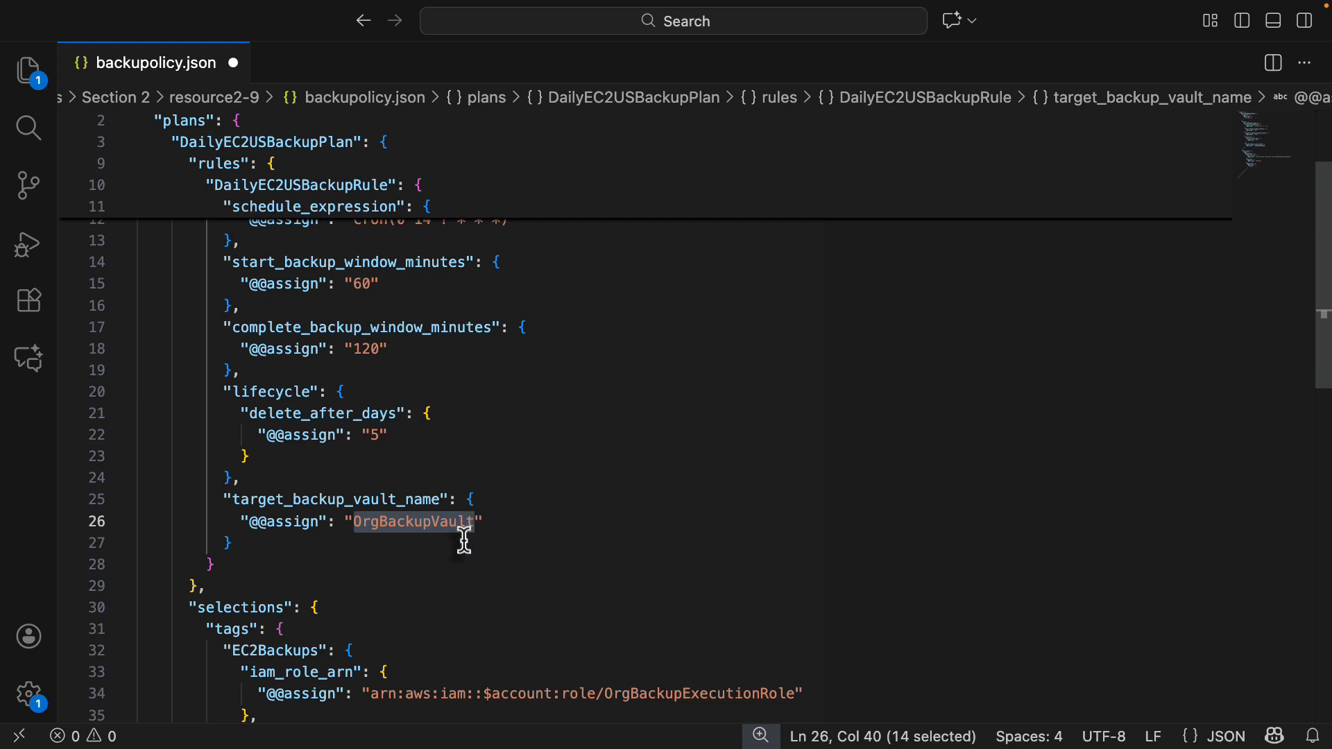
scroll(461, 537, "down", 2)
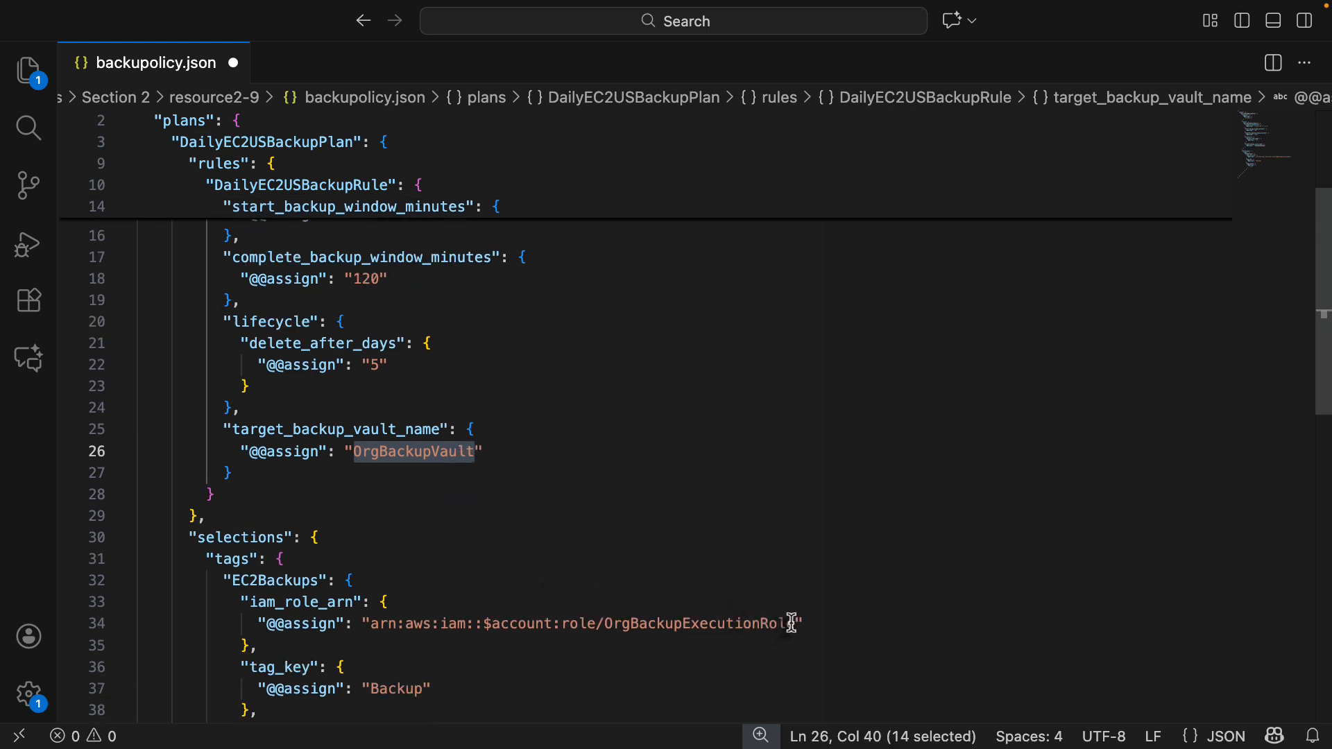
left_click_drag(794, 622, 607, 619)
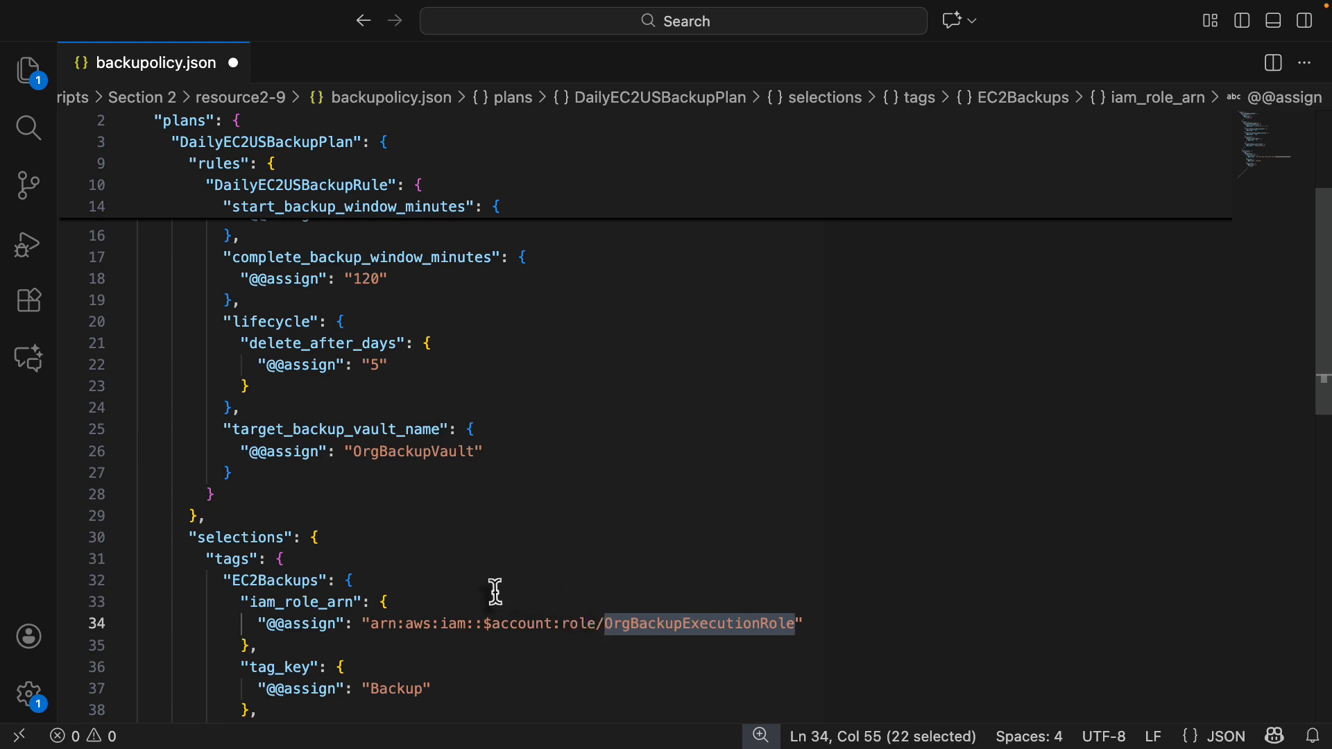
scroll(495, 591, "down", 6)
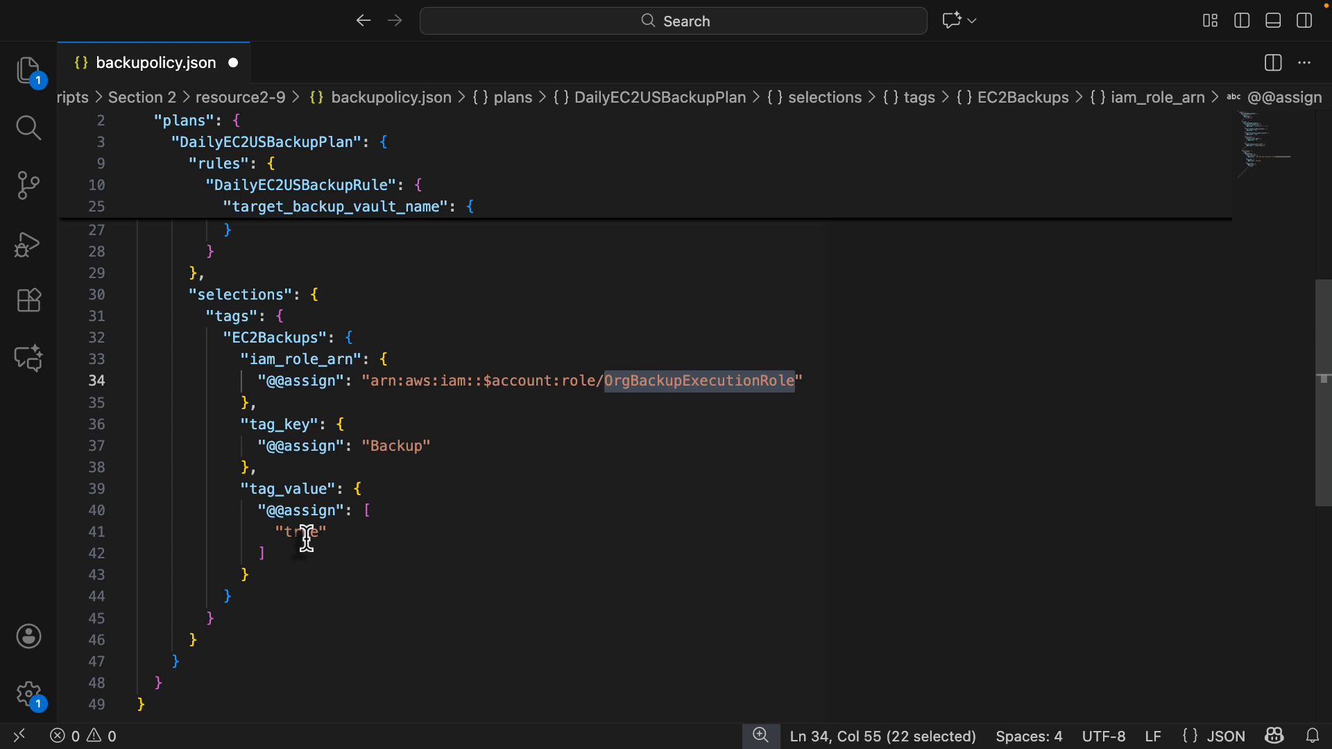
scroll(193, 621, "down", 2)
Step: Copy the entire backupolicy.json content and start a new backup policy named DailyEC2USBackupPolicy in AWS Organizations
left_click_drag(142, 602, 125, 17)
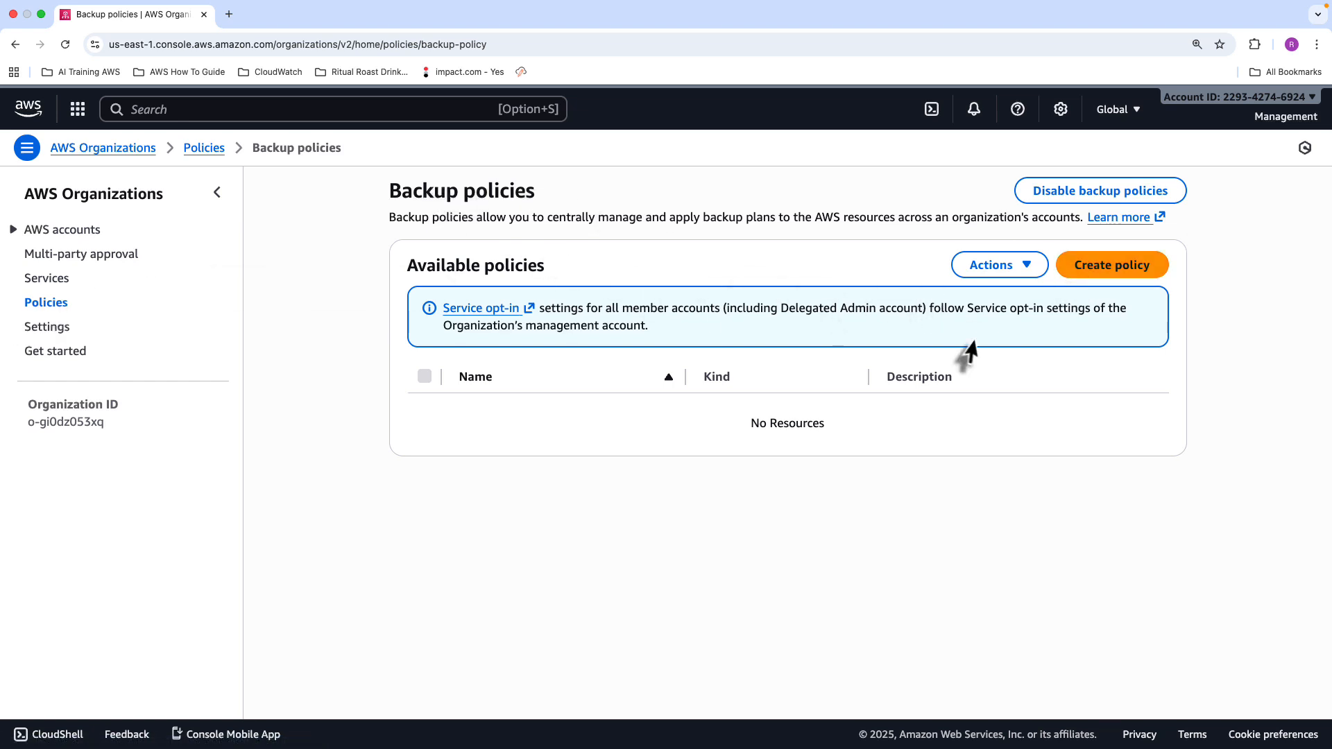
left_click(1109, 272)
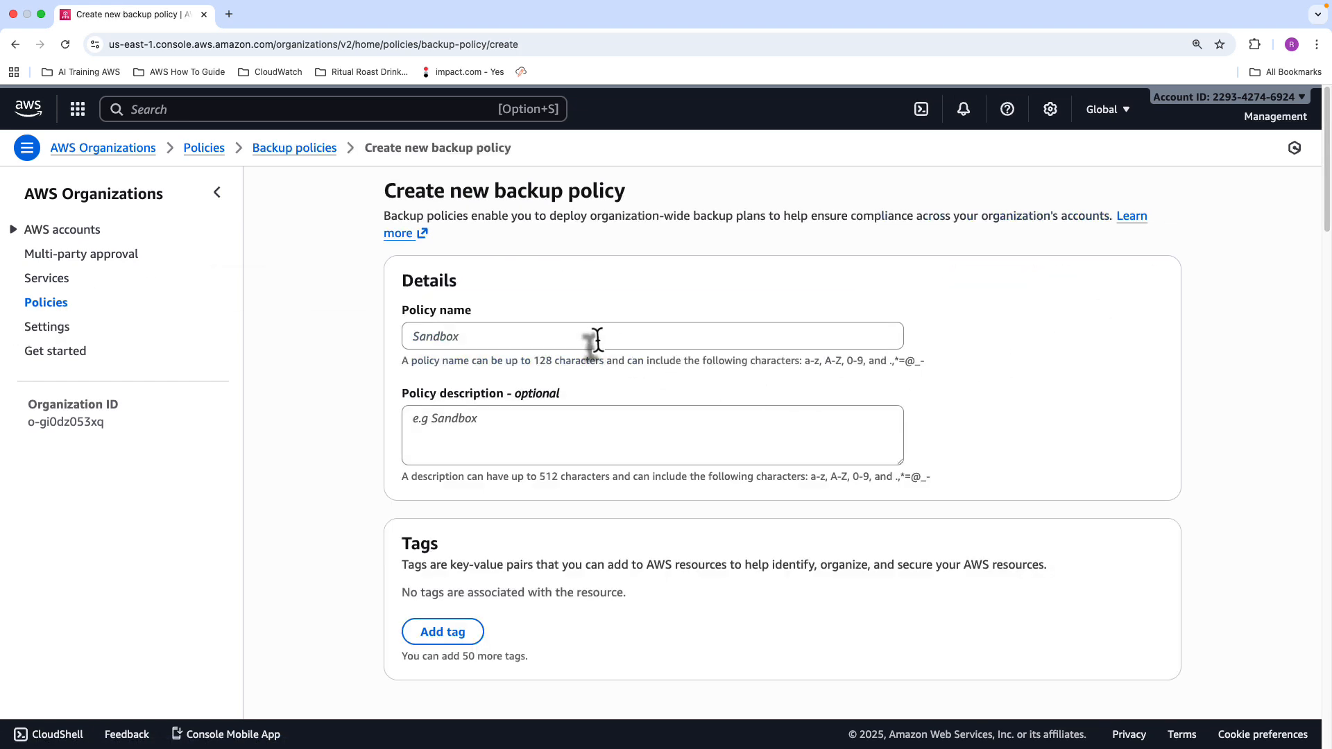
left_click(485, 344)
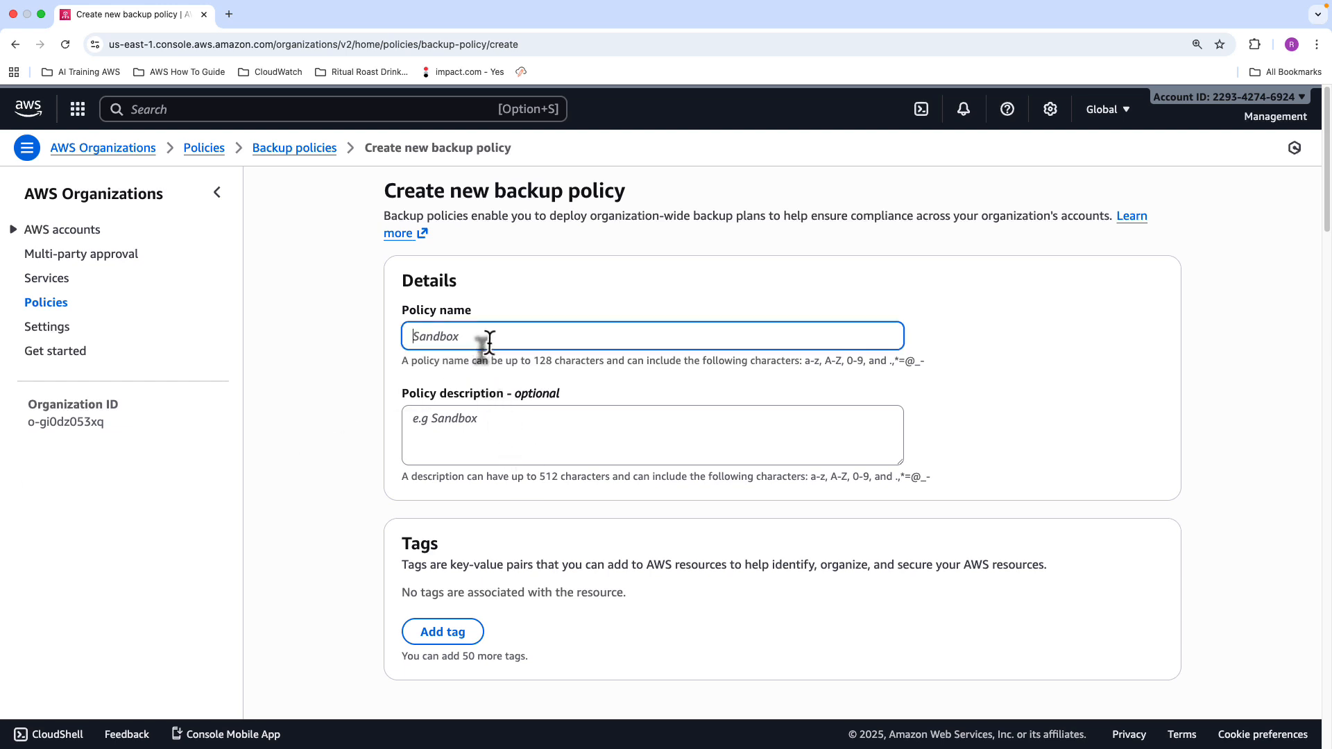
type("DailyEC2USBackupPlan")
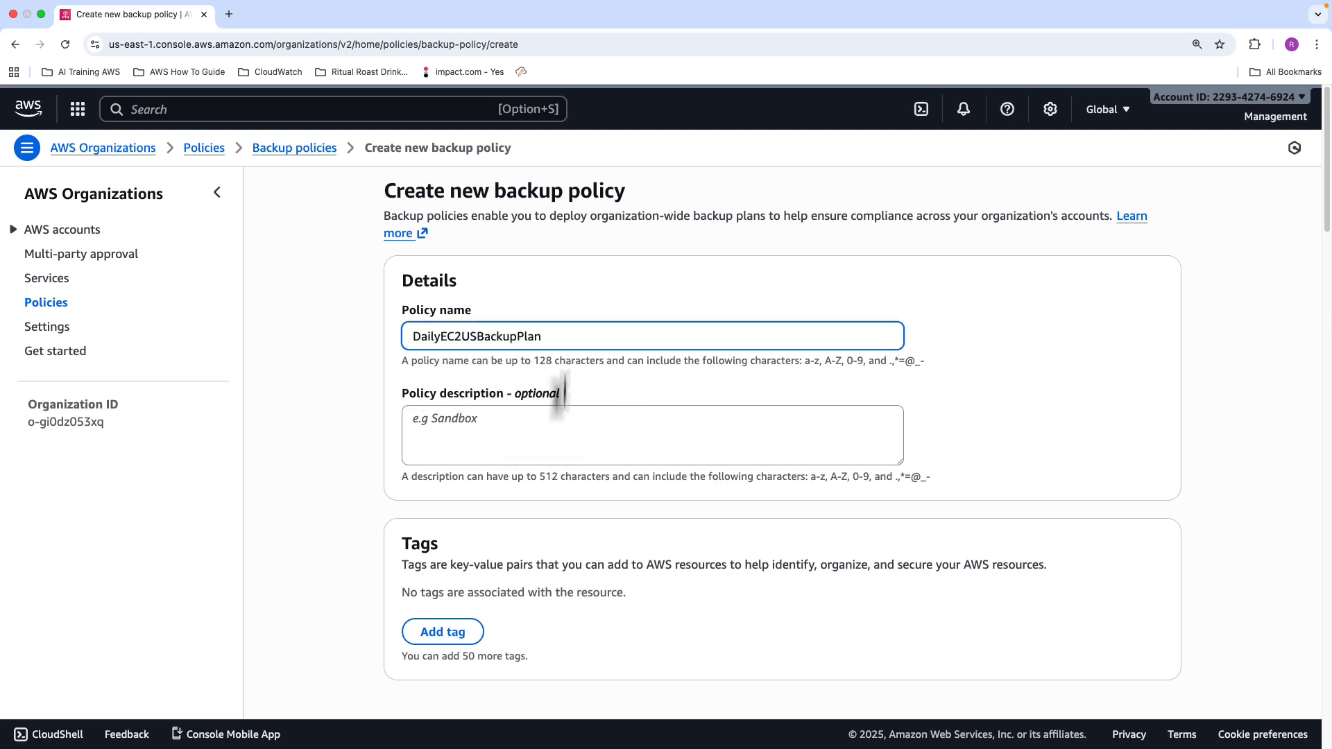
key("BackSpace")
key("BackSpace")
key("BackSpace")
key("BackSpace")
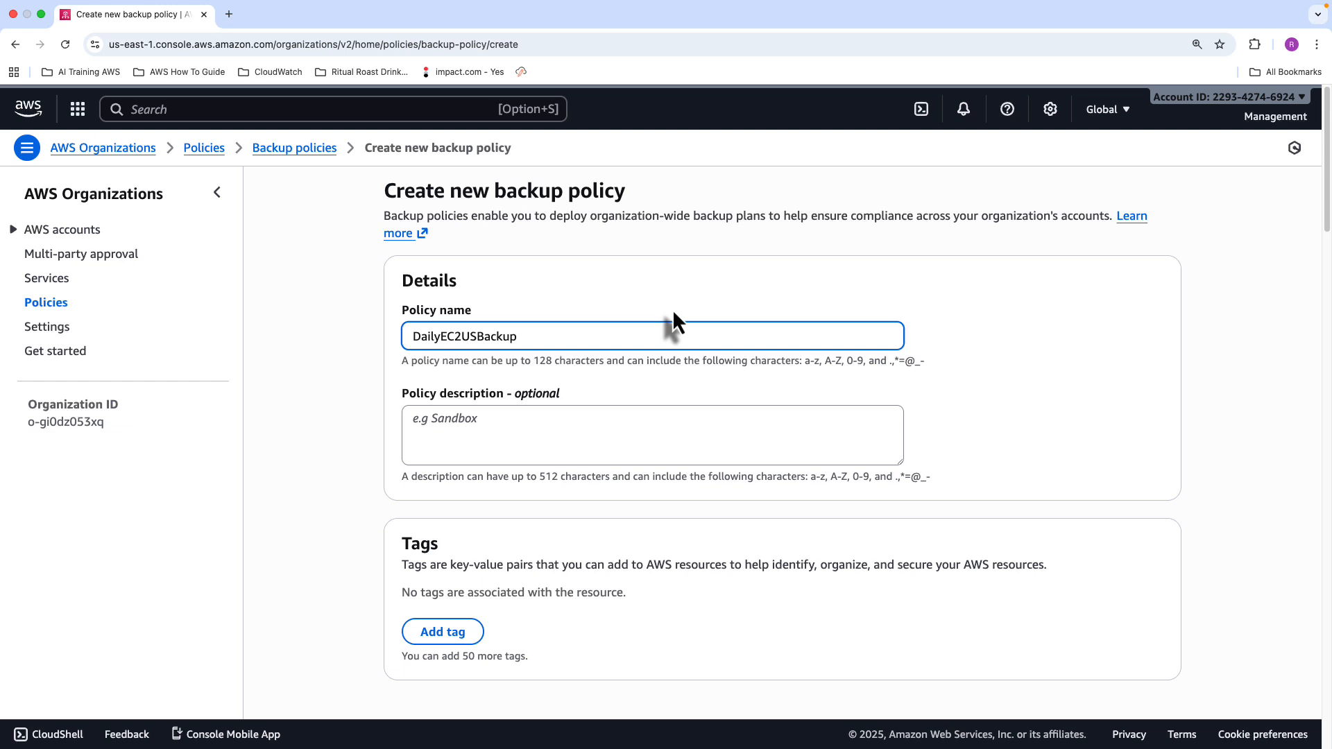
type("Policy")
Step: Replace the new policy's default JSON with the copied backupolicy.json content
scroll(694, 367, "down", 2)
scroll(693, 375, "down", 2)
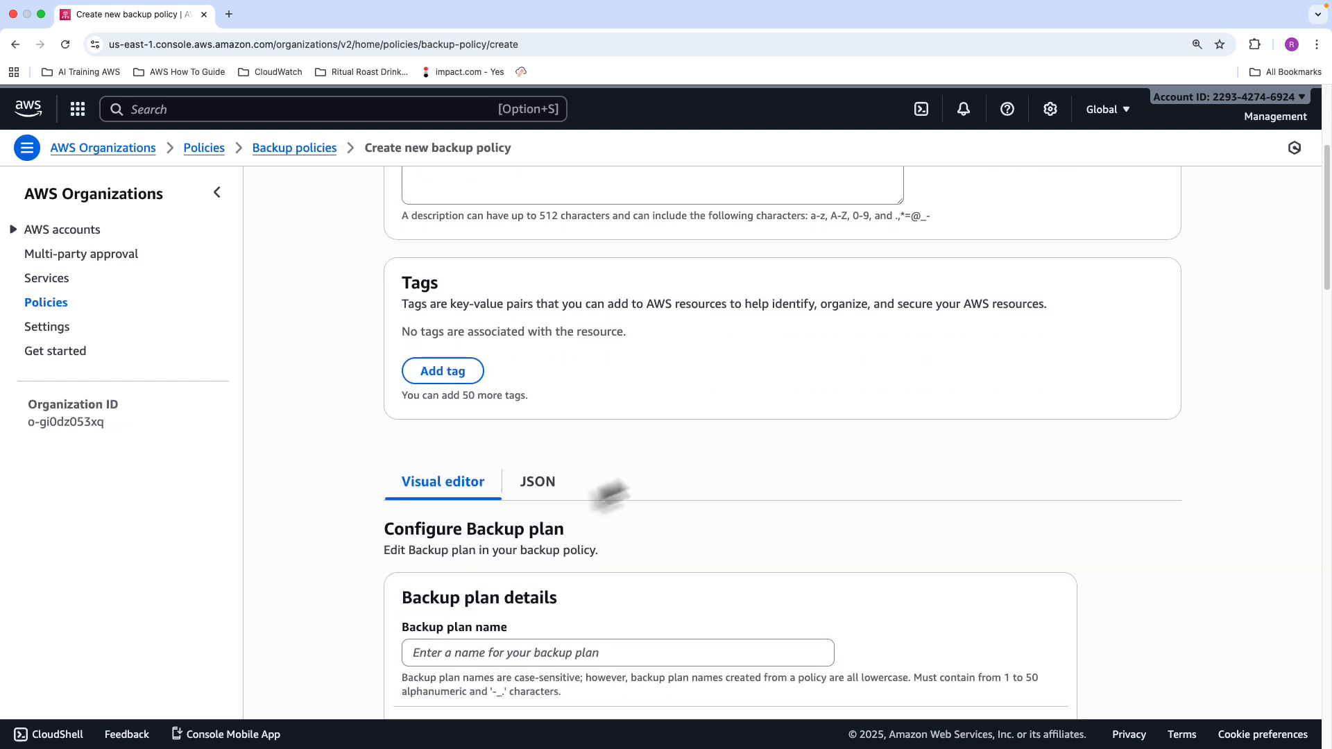
left_click(538, 485)
scroll(586, 485, "down", 1)
scroll(580, 489, "down", 1)
left_click_drag(440, 618, 431, 543)
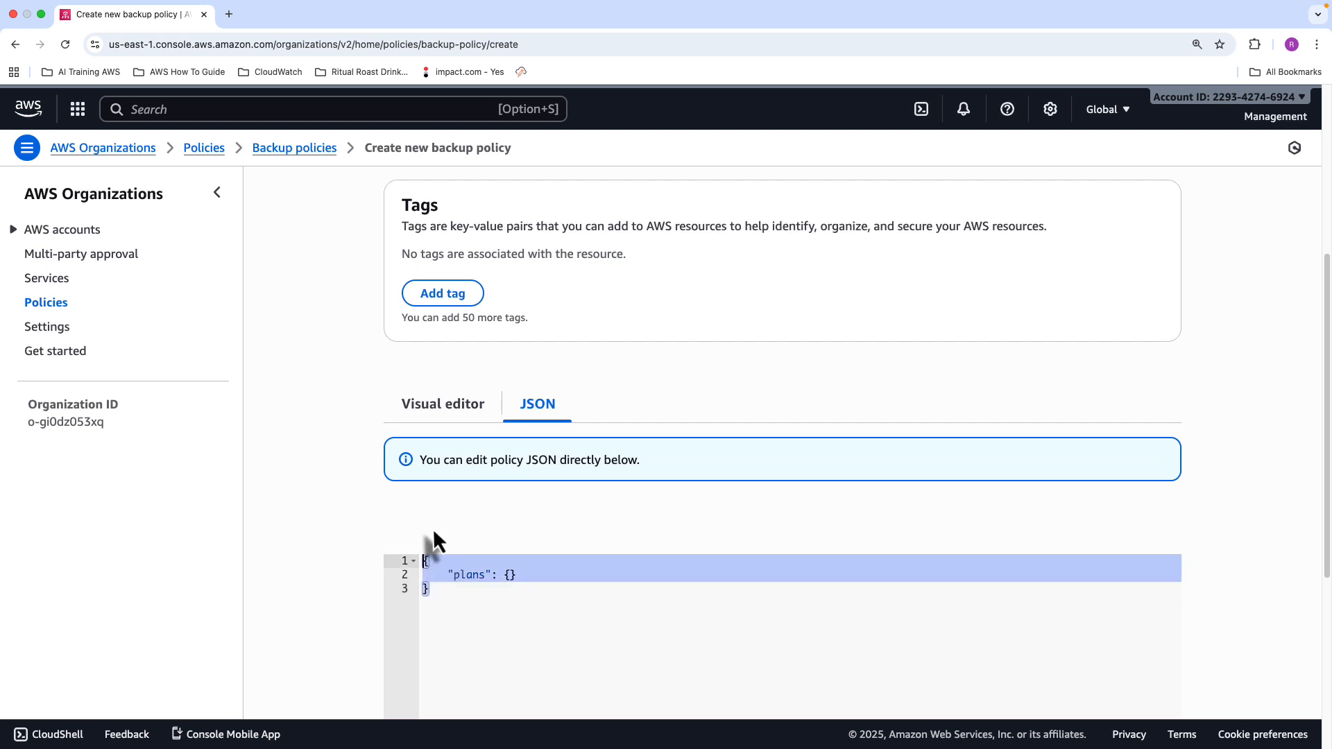
key("BackSpace")
key("super+v")
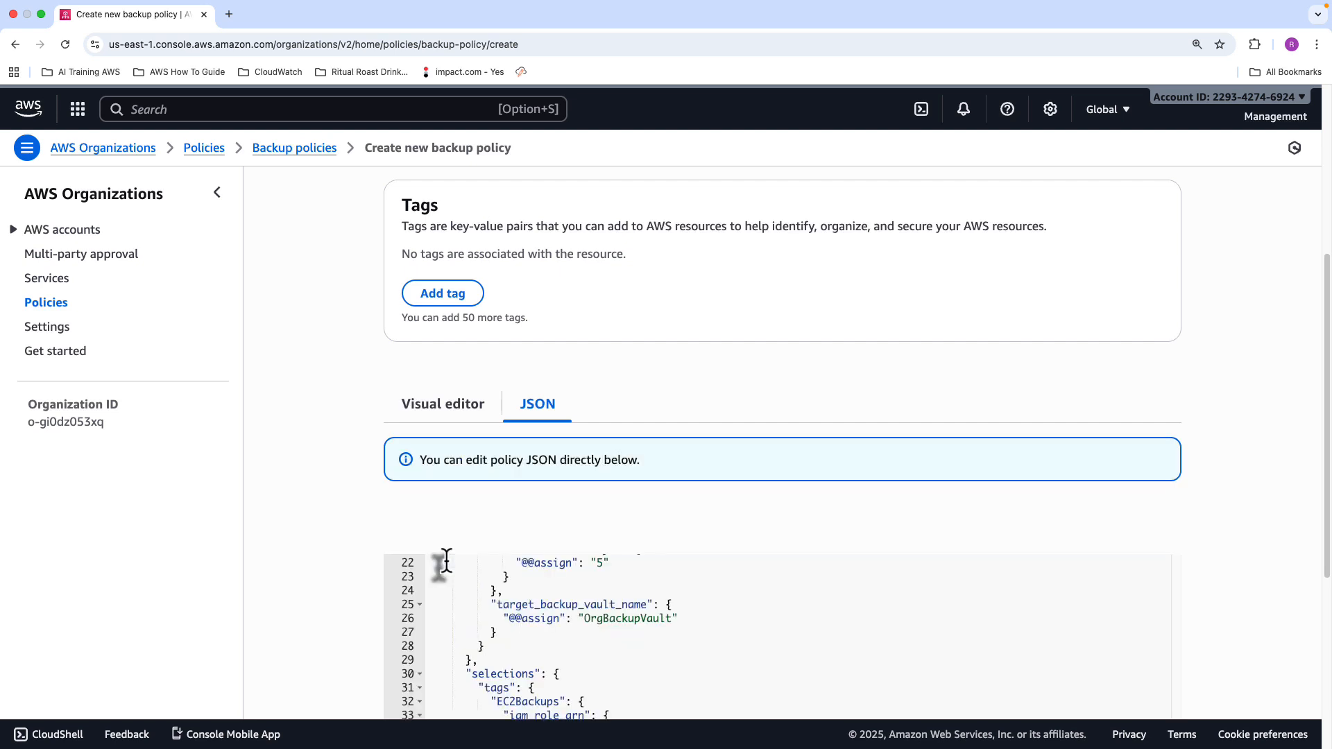
Step: Review the pasted policy JSON and the policy name, and create the backup policy
scroll(700, 582, "down", 3)
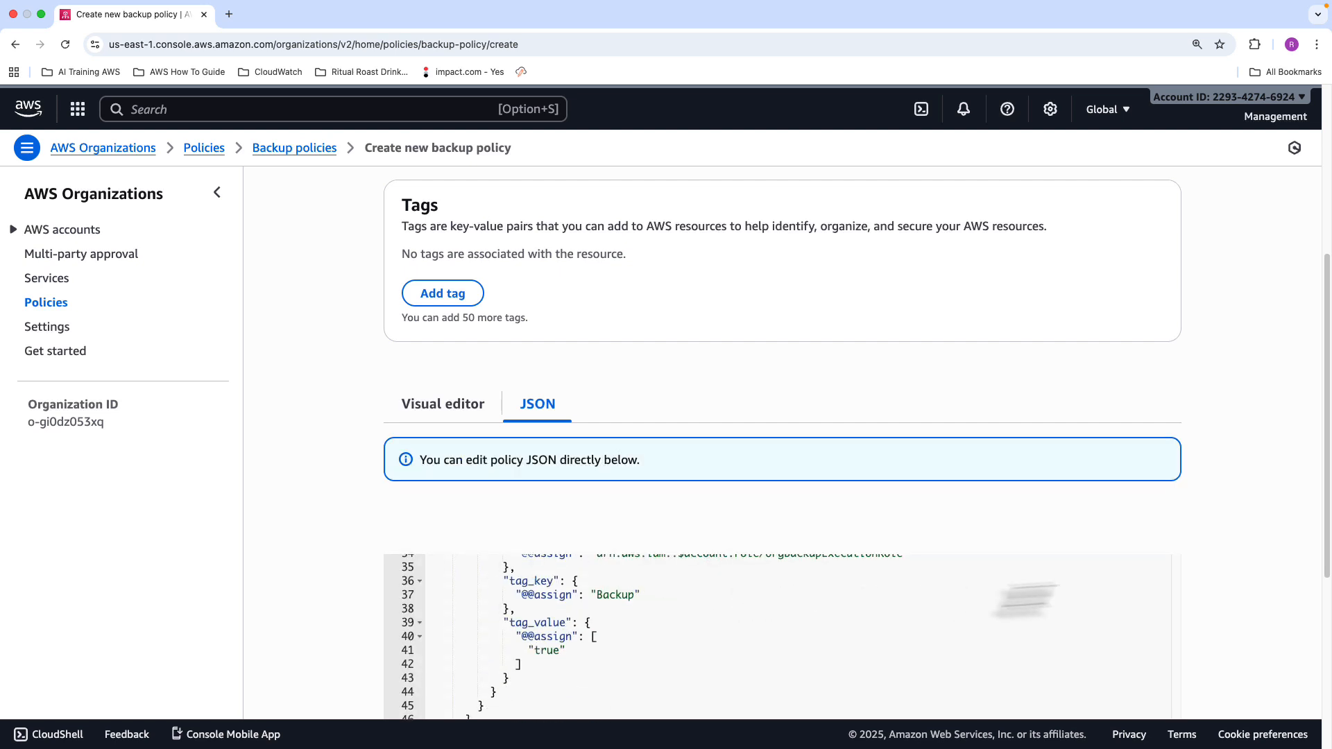
scroll(1040, 565, "down", 5)
scroll(735, 517, "up", 10)
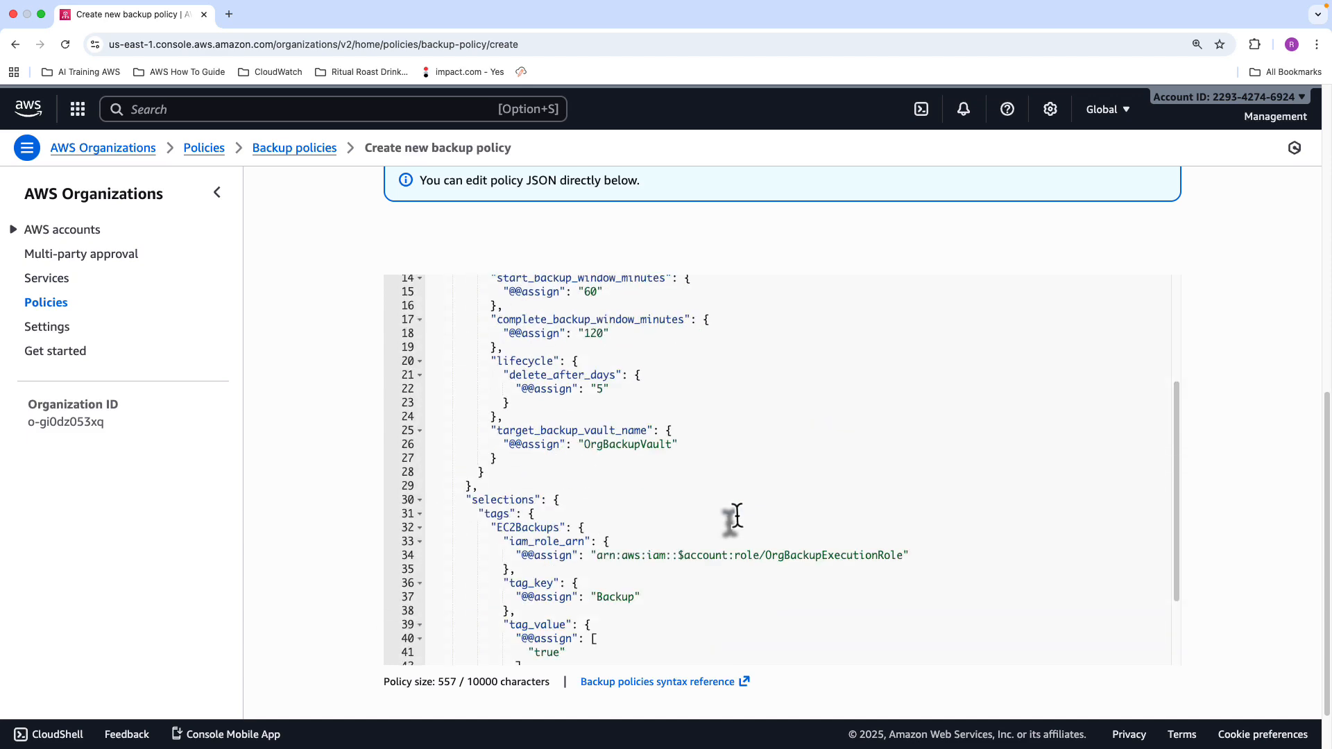
scroll(1238, 481, "down", 4)
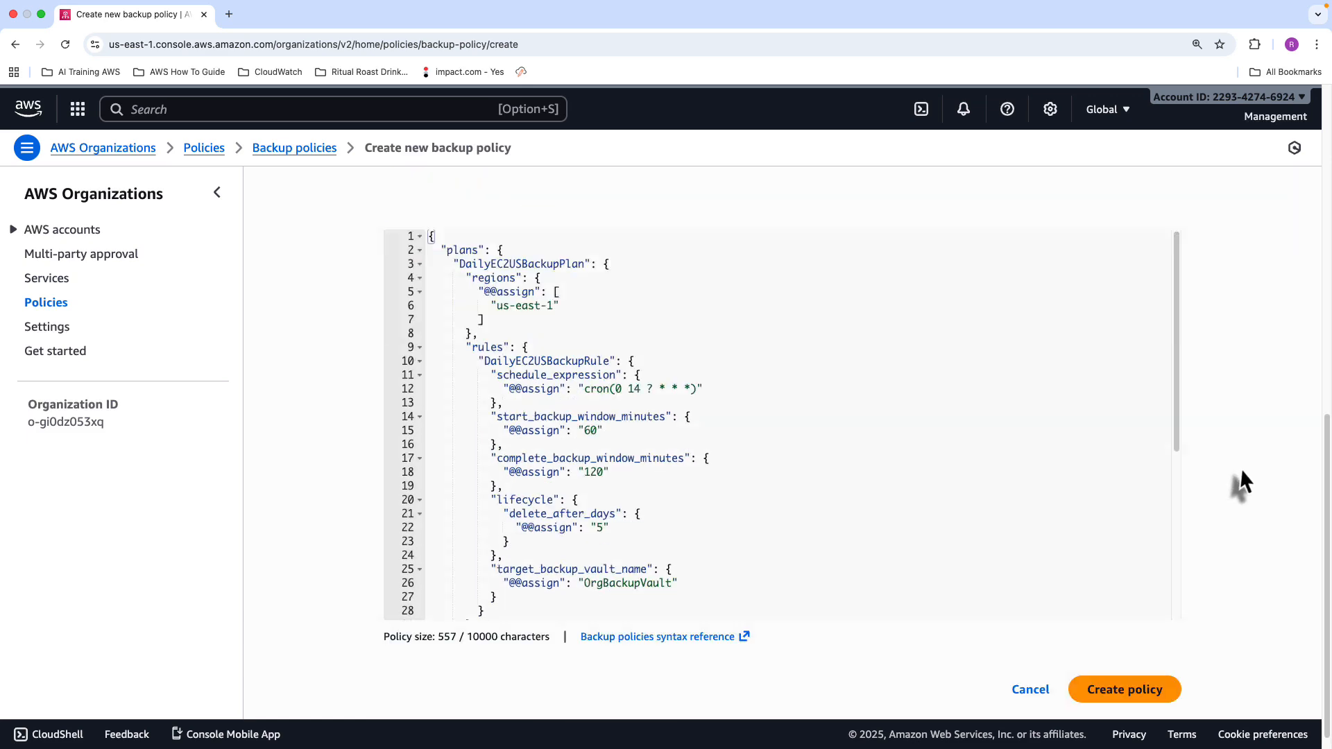
scroll(683, 466, "up", 10)
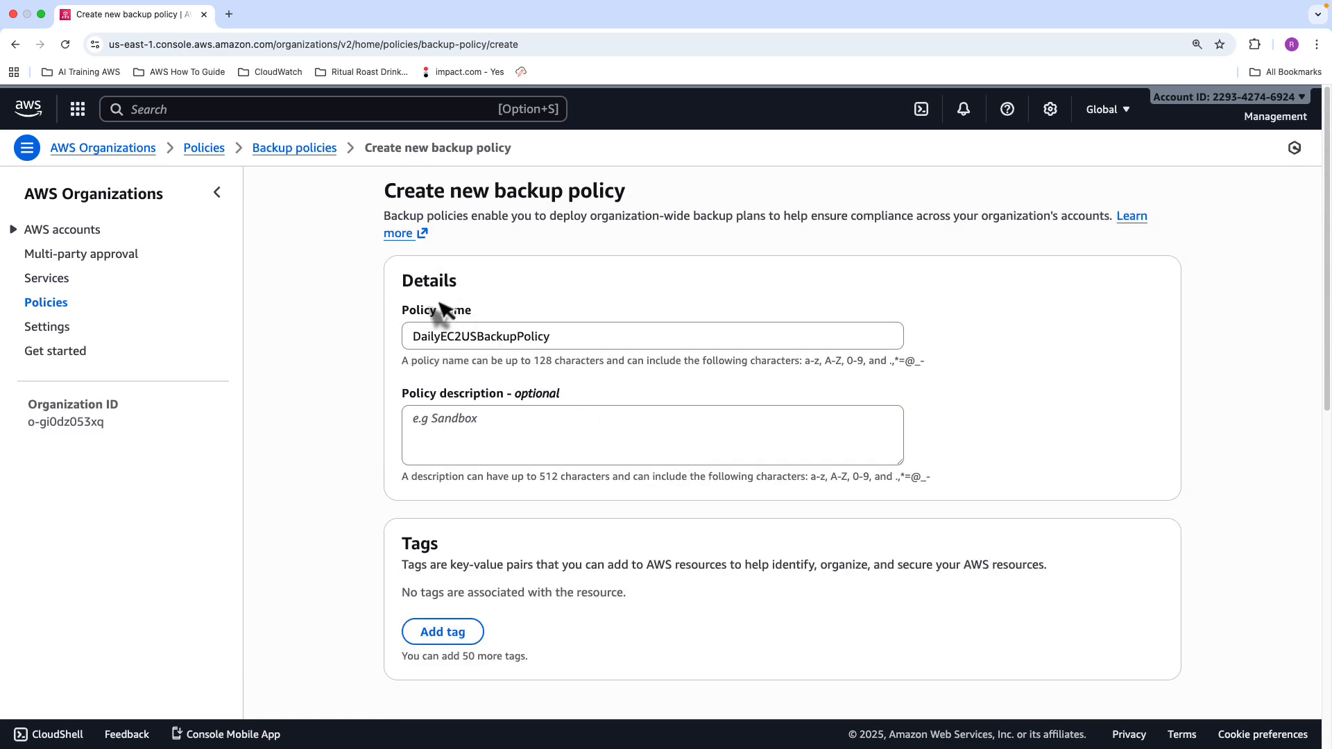
scroll(452, 467, "down", 10)
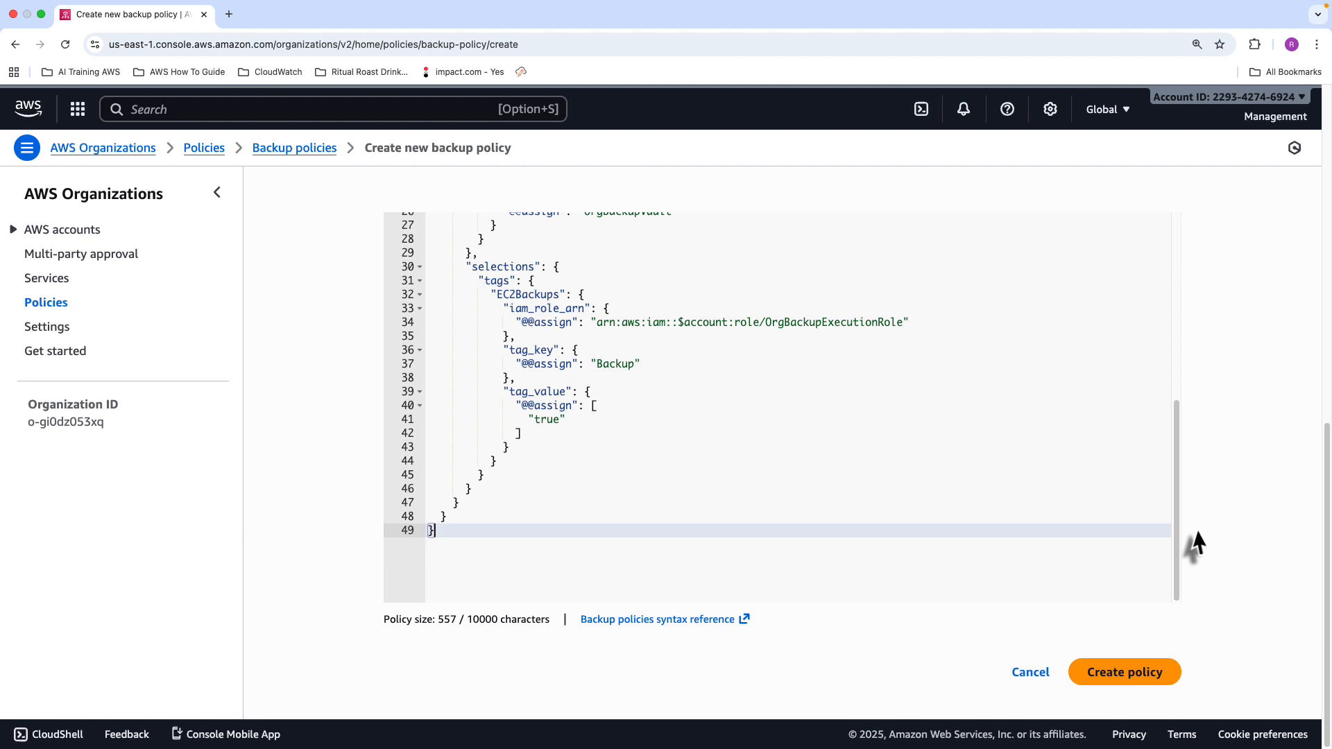
left_click(1113, 672)
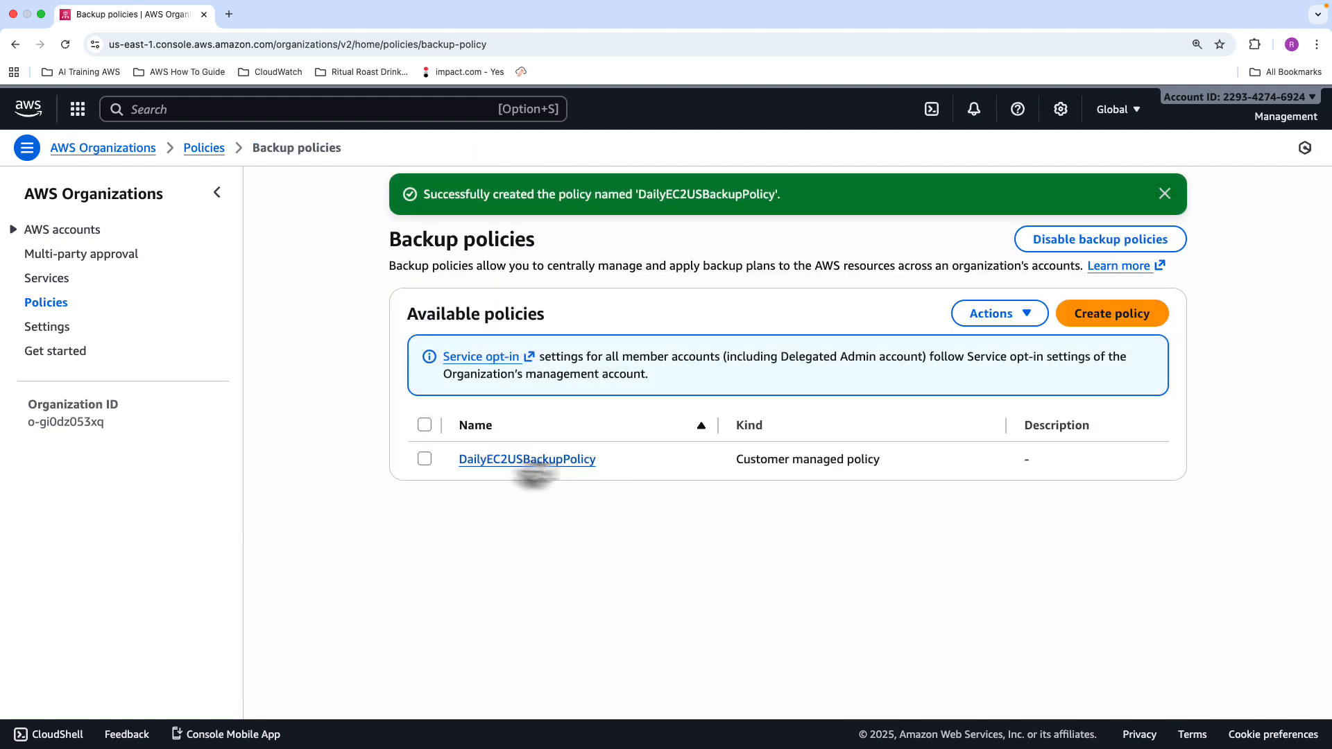
Step: Attach DailyEC2USBackupPolicy to the RR-Development-OU organizational unit, which contains the Development account
left_click(516, 460)
scroll(692, 498, "down", 5)
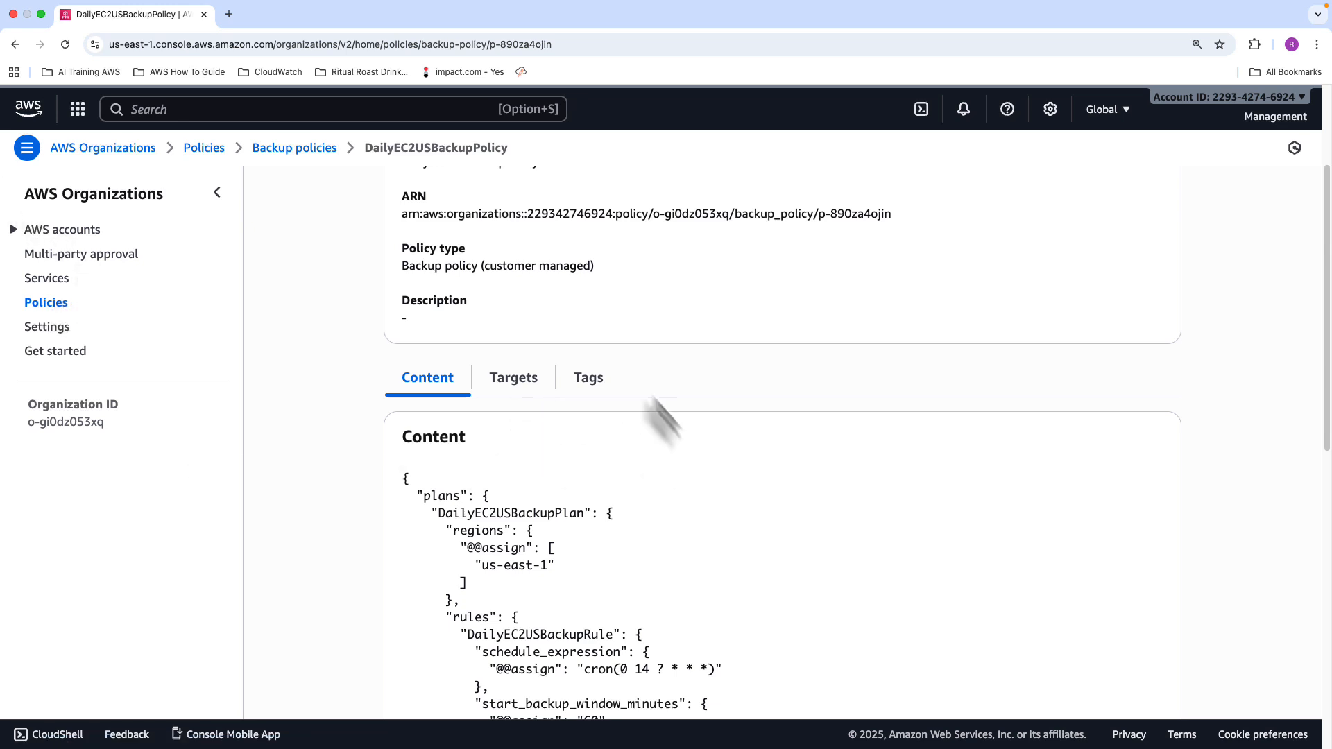
left_click(523, 383)
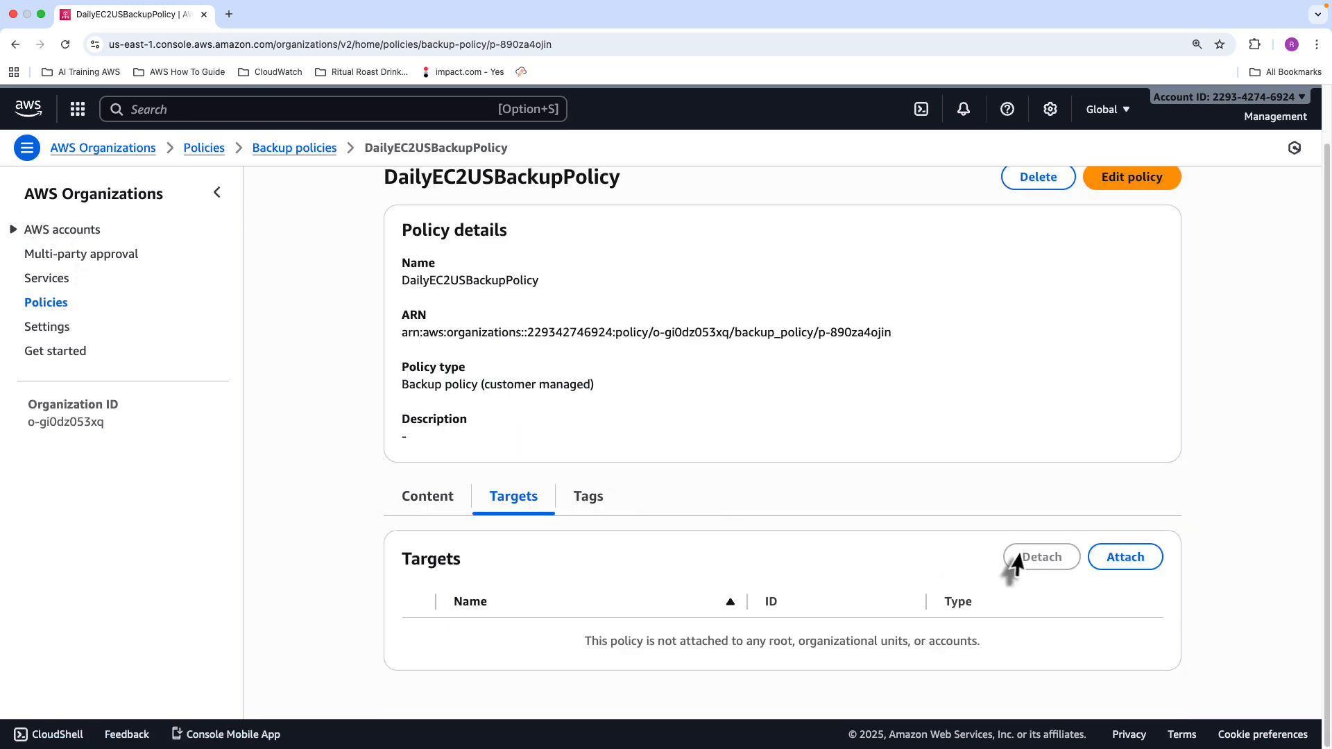
left_click(1144, 563)
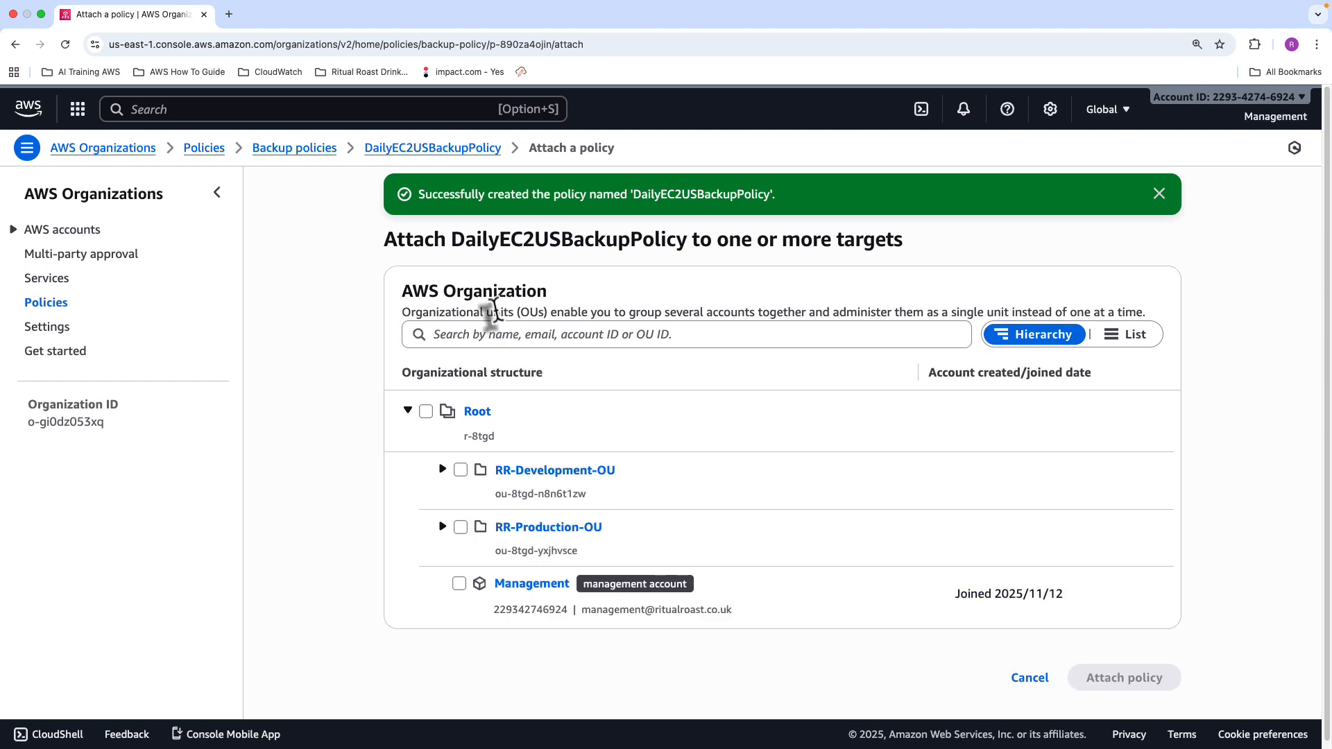
left_click(460, 470)
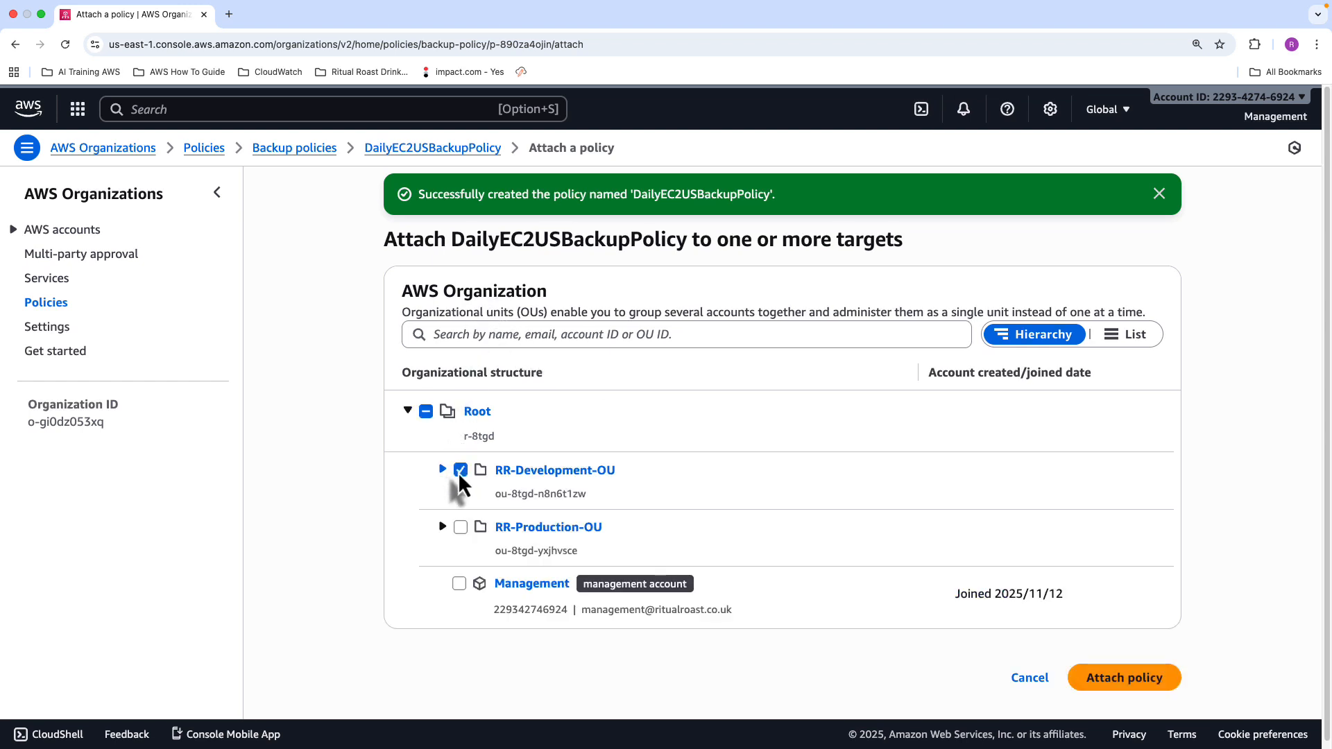
left_click(442, 470)
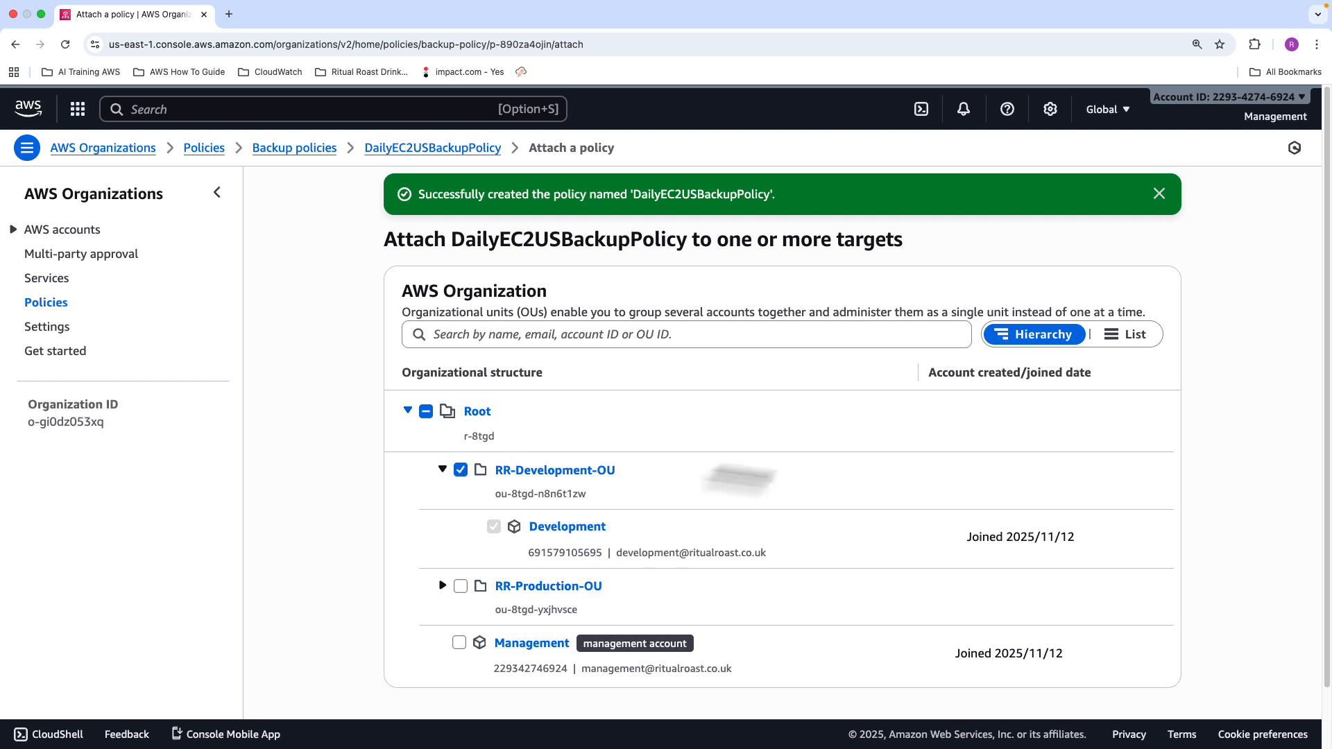
scroll(779, 482, "down", 2)
left_click(1109, 676)
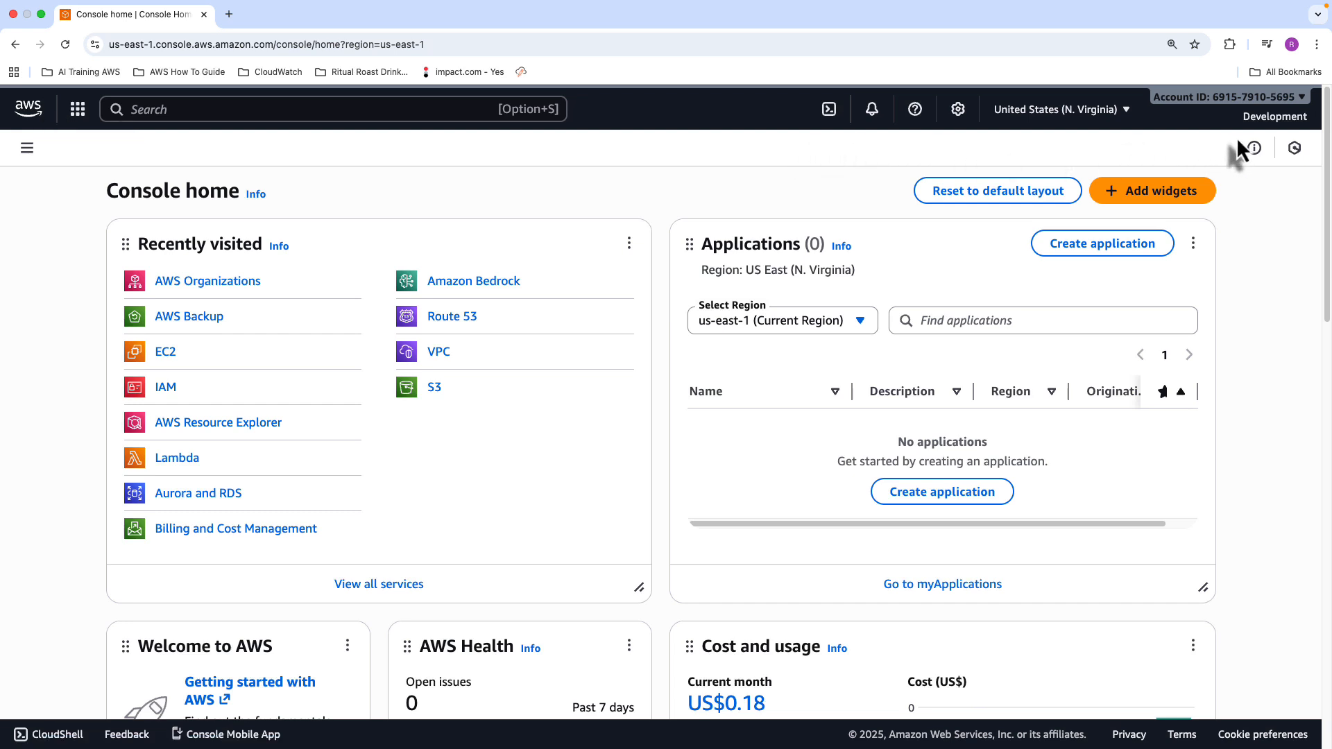
Step: Open AWS Backup in the Development account and check the recovery points of the account's vaults
left_click(190, 318)
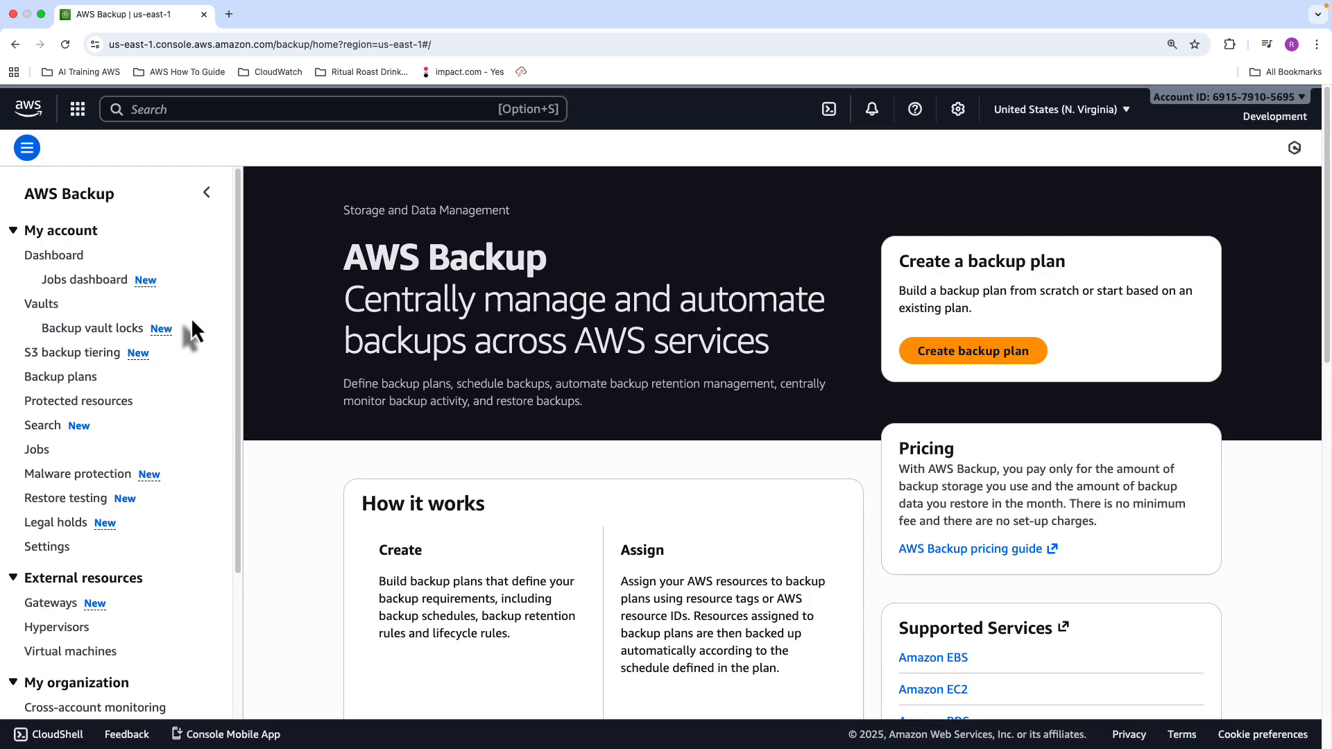
left_click(40, 306)
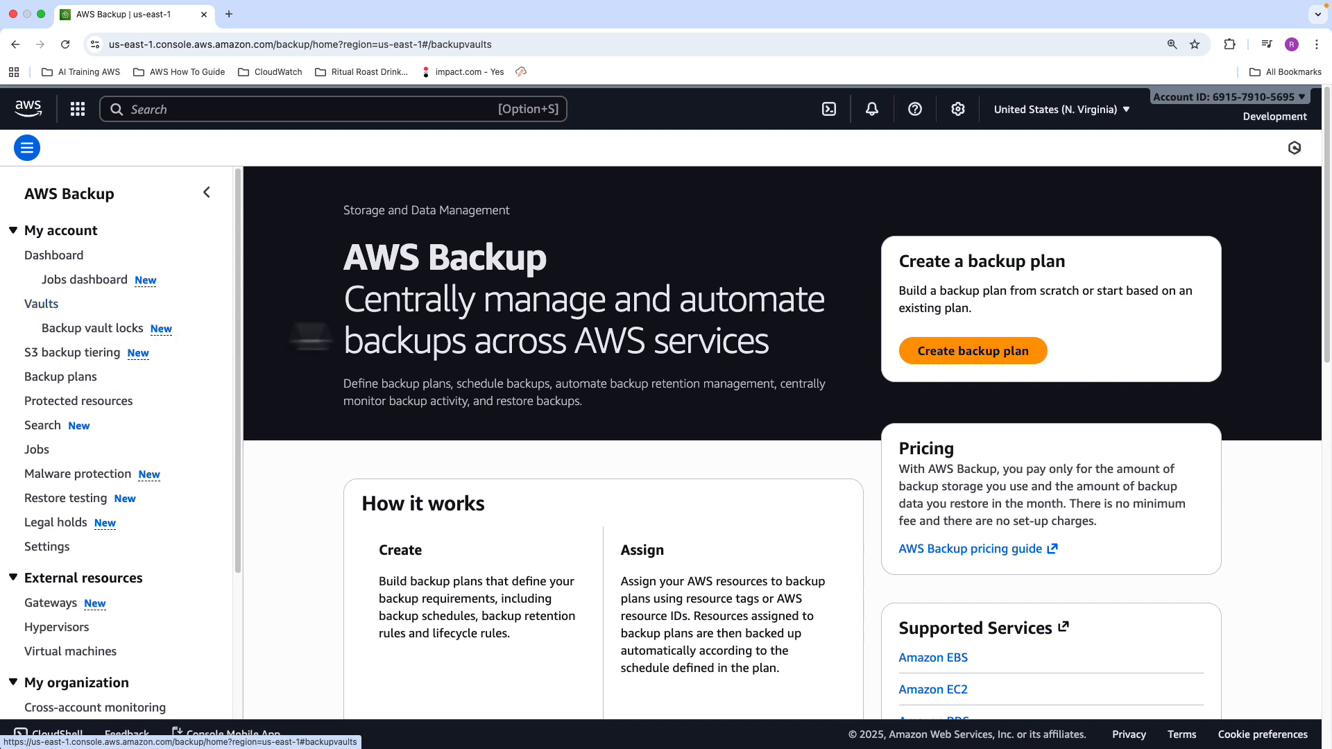
scroll(586, 451, "down", 1)
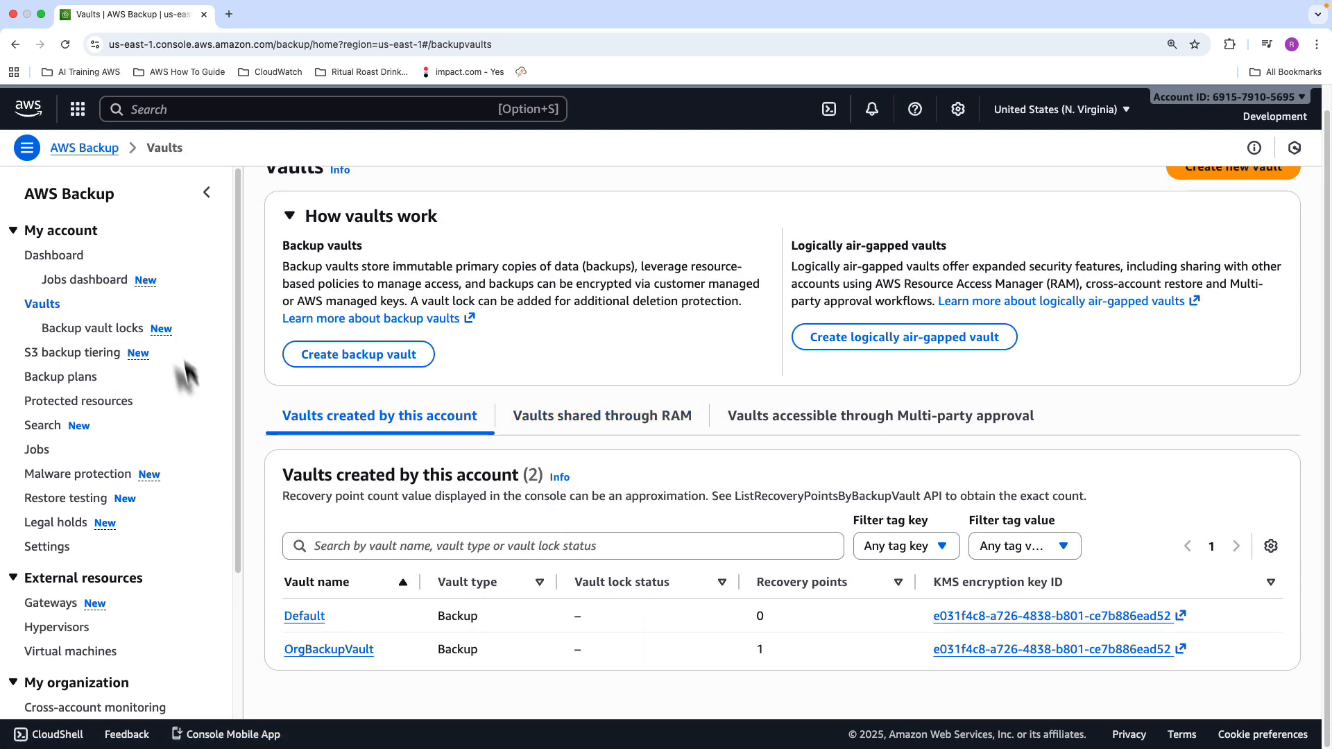
Step: Open the dailyec2usbackupplan backup plan and examine its global plan notice and the preview of scheduled runs
left_click(82, 380)
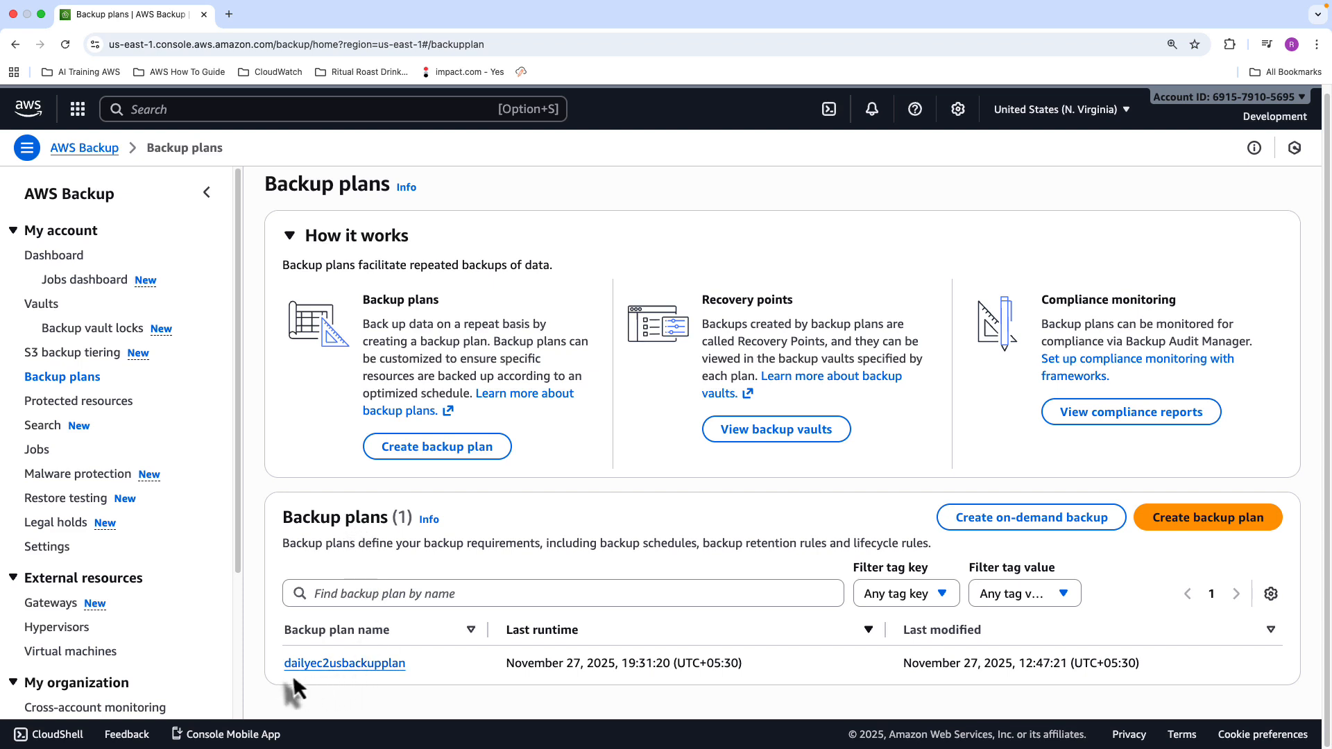
left_click(364, 667)
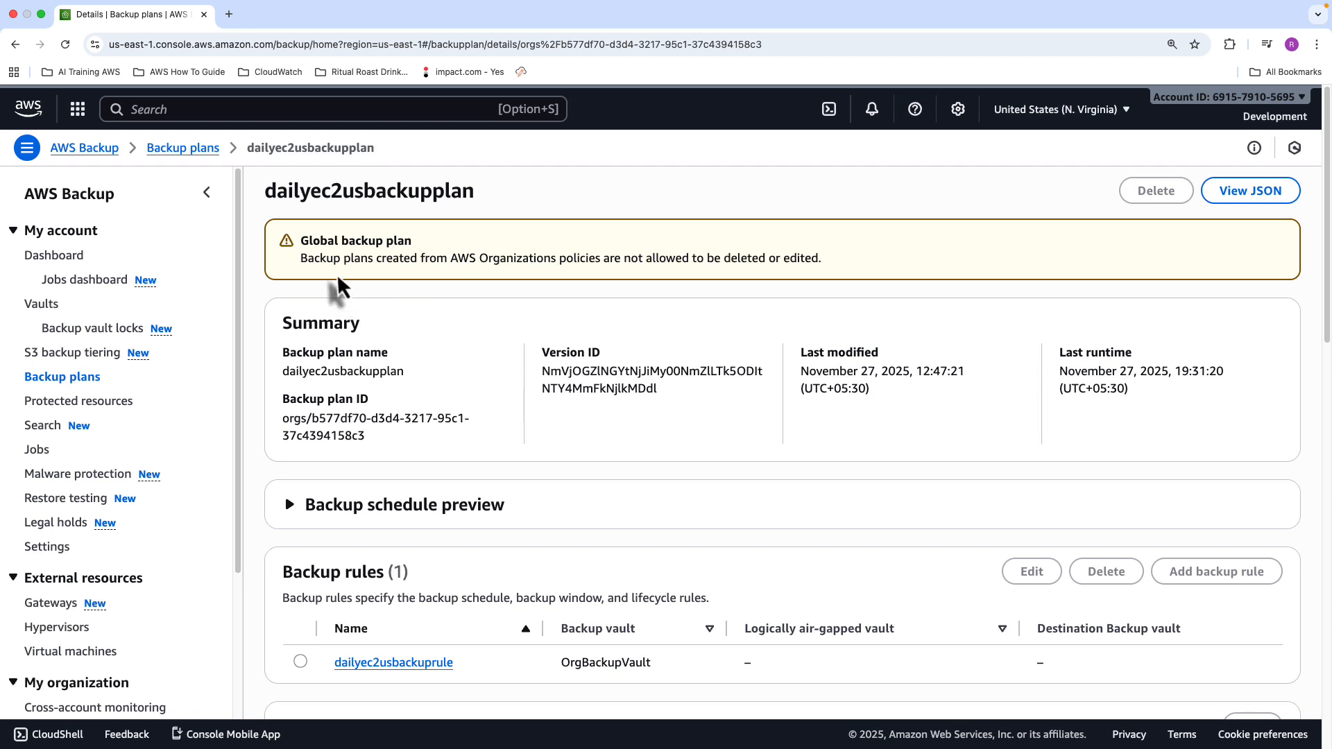
left_click_drag(430, 258, 803, 258)
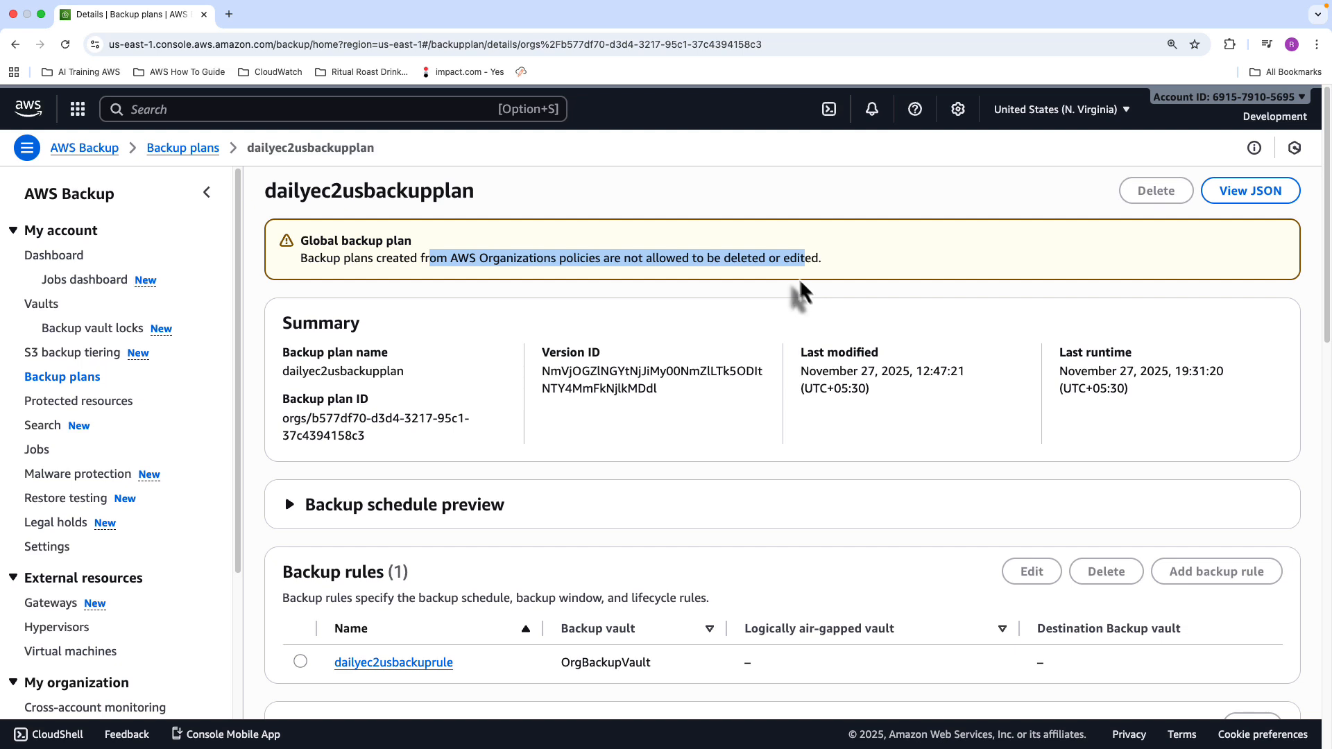
scroll(642, 420, "down", 2)
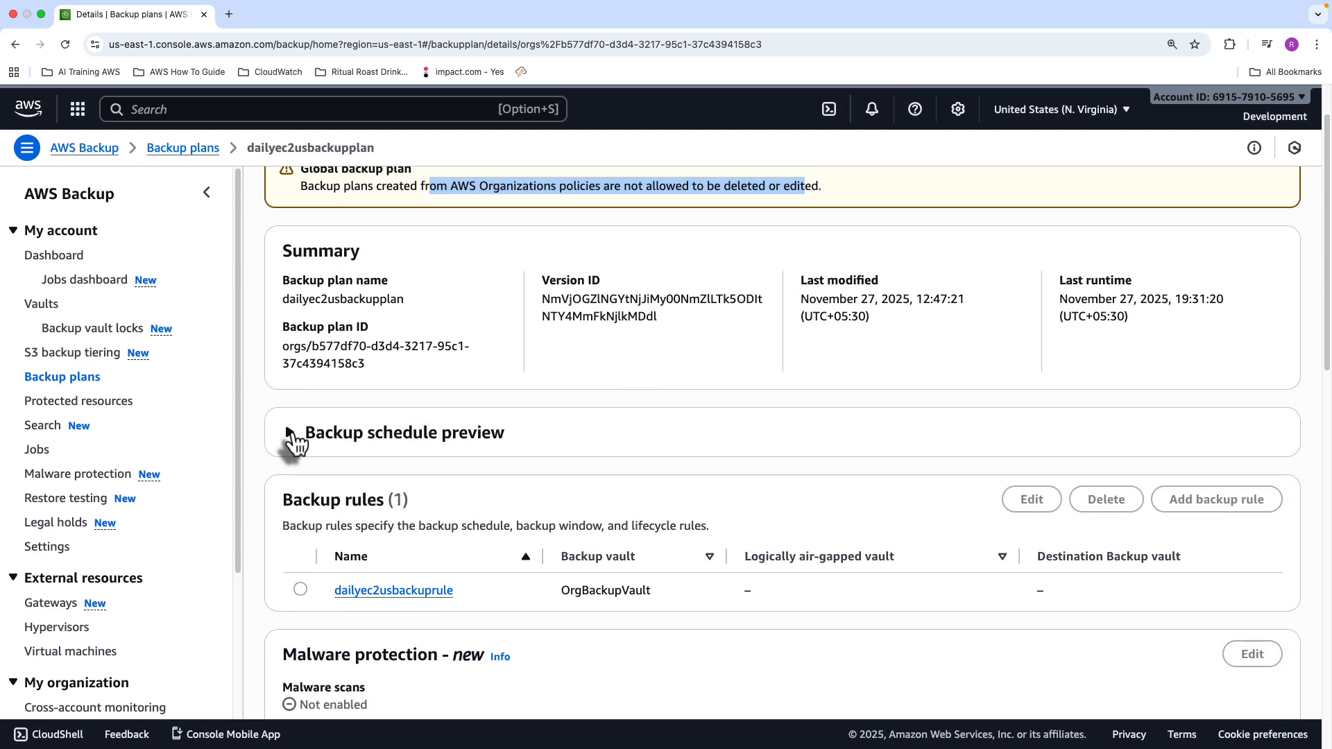
left_click(290, 435)
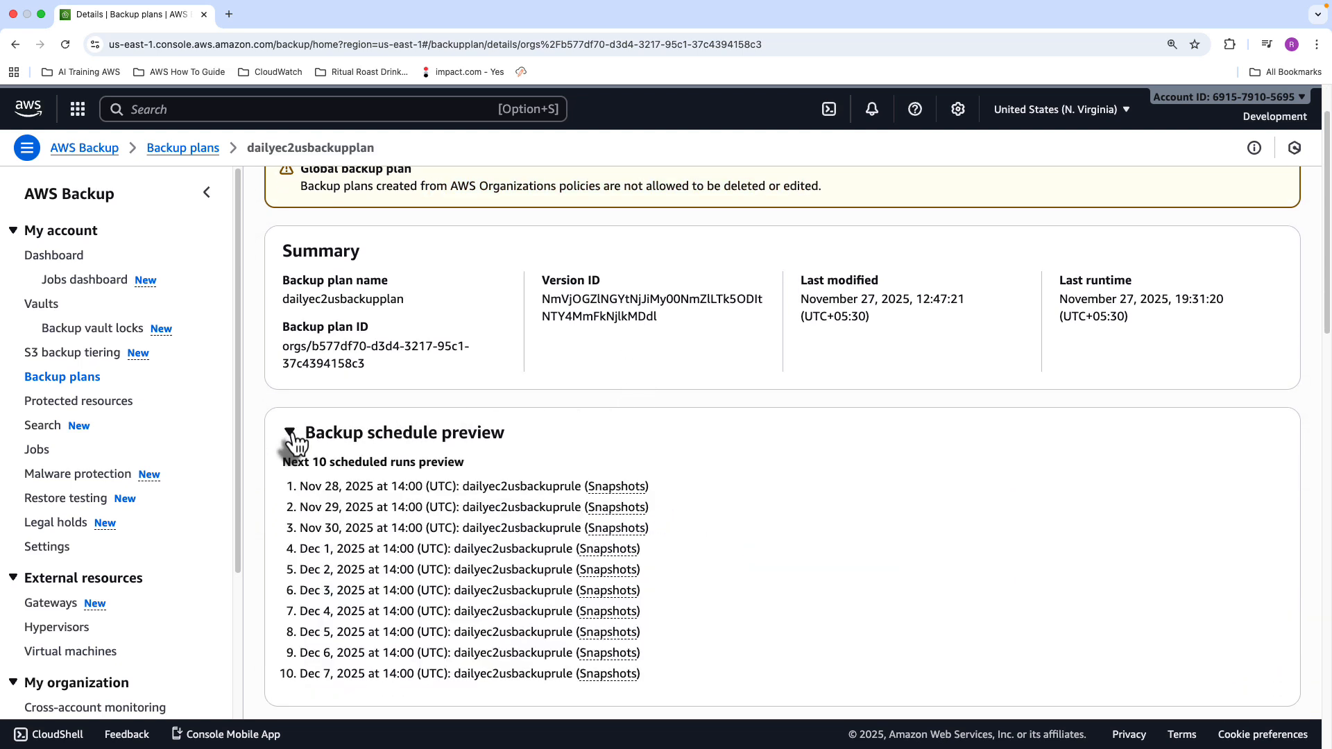
left_click_drag(424, 485, 393, 481)
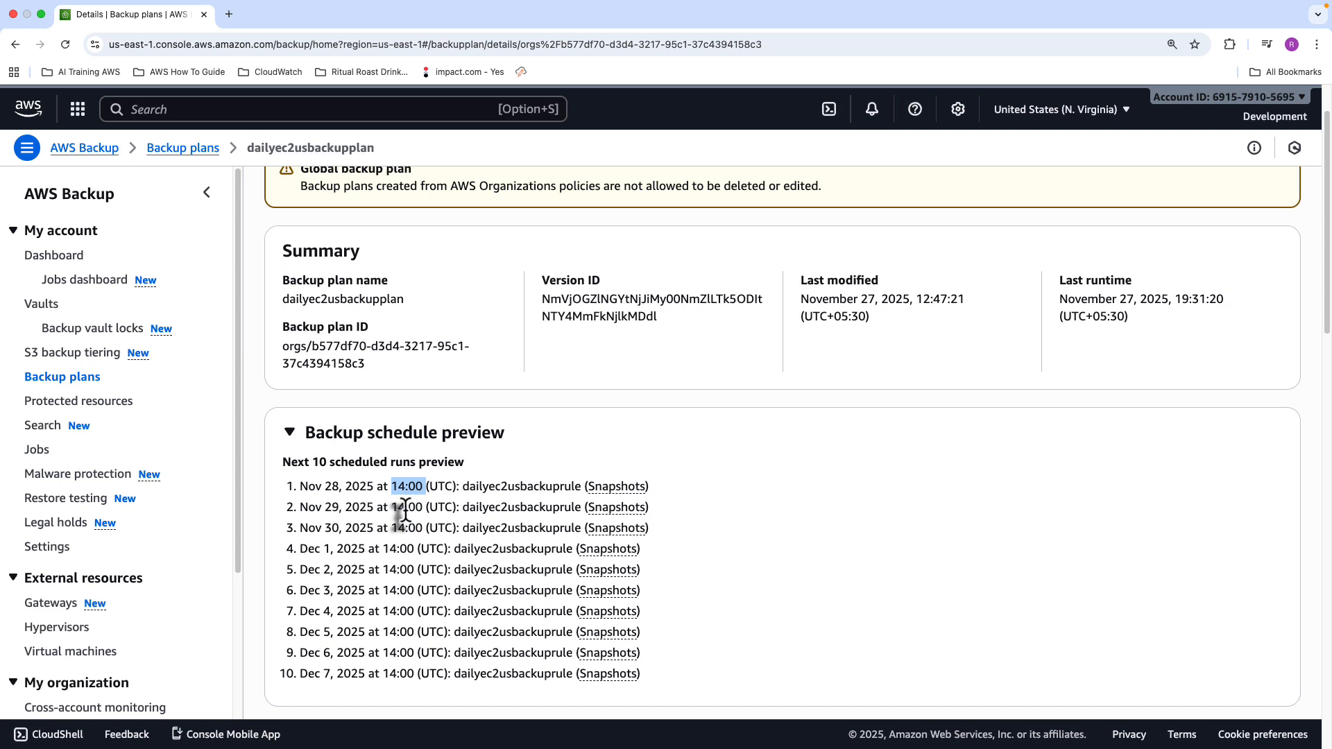
Step: Open the plan's dailyec2usbackuprule rule and examine its frequency, start and completion windows, and total retention period
scroll(405, 512, "down", 5)
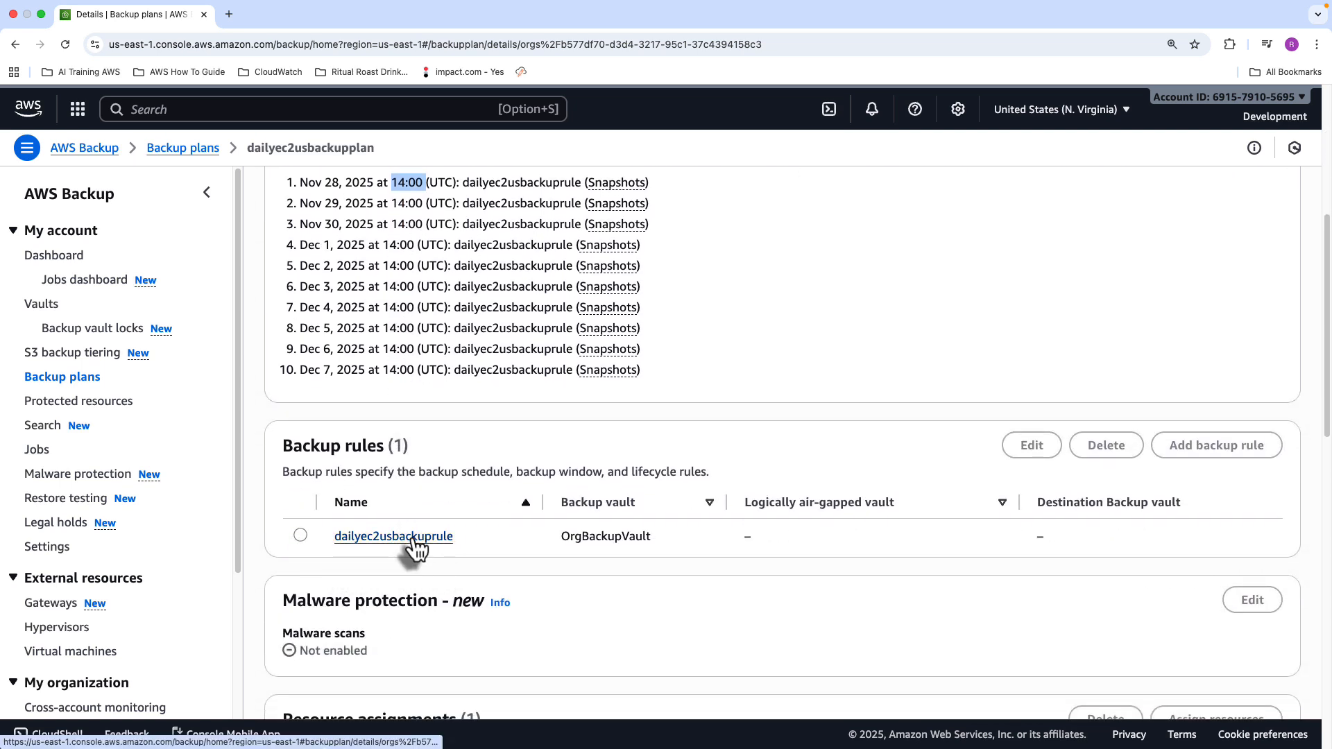
left_click(411, 538)
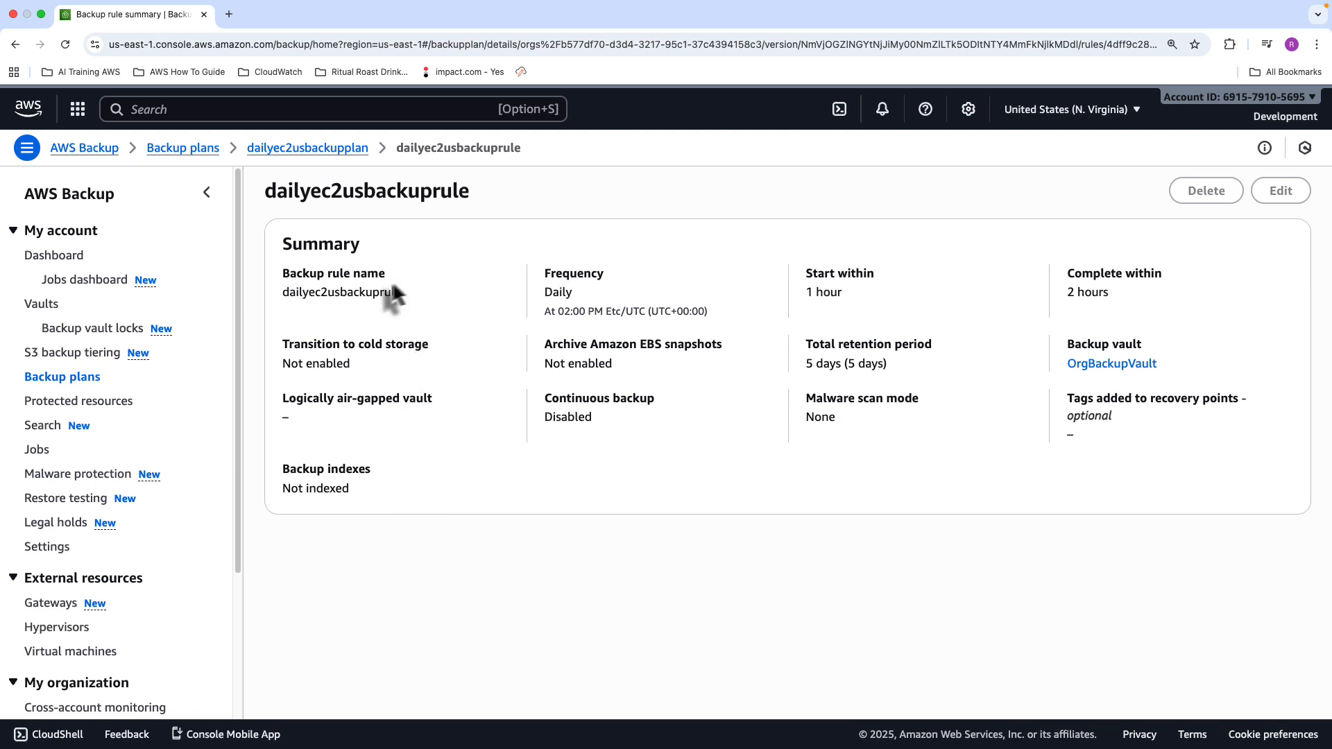
left_click_drag(284, 292, 363, 292)
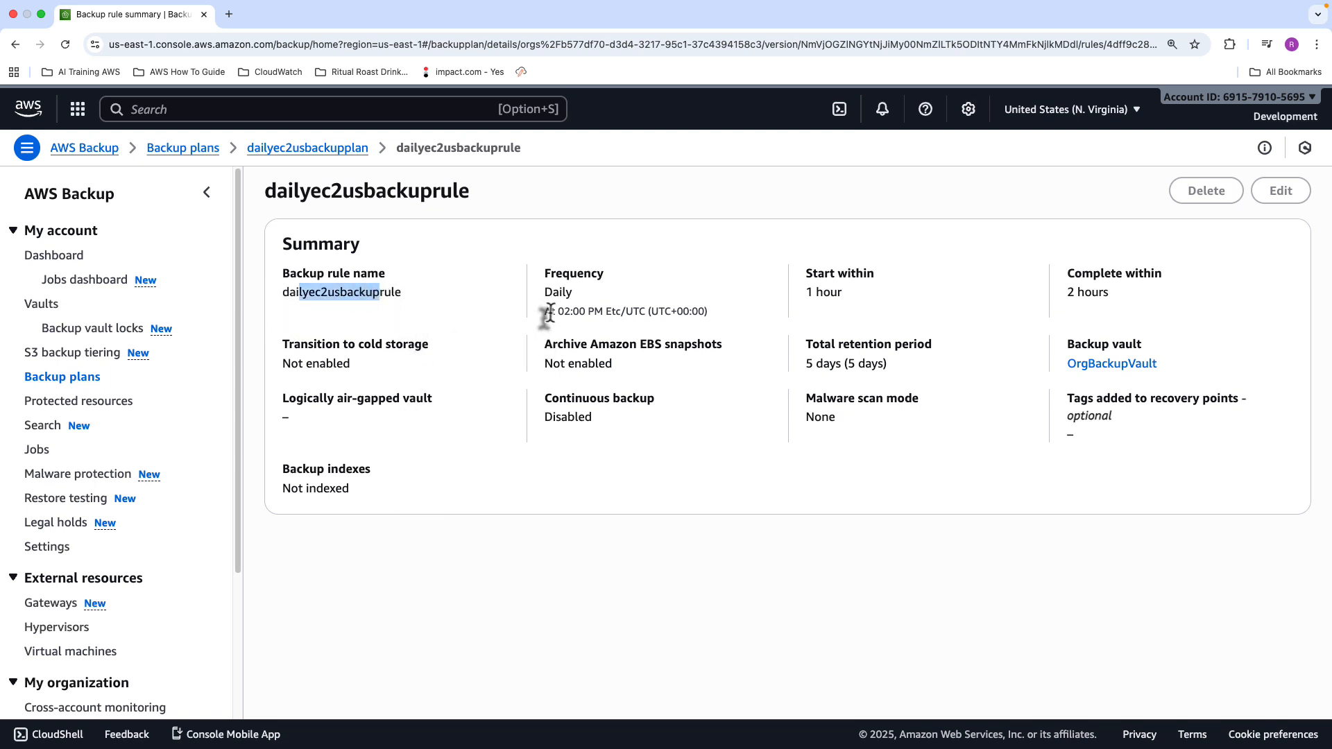
left_click_drag(549, 311, 678, 310)
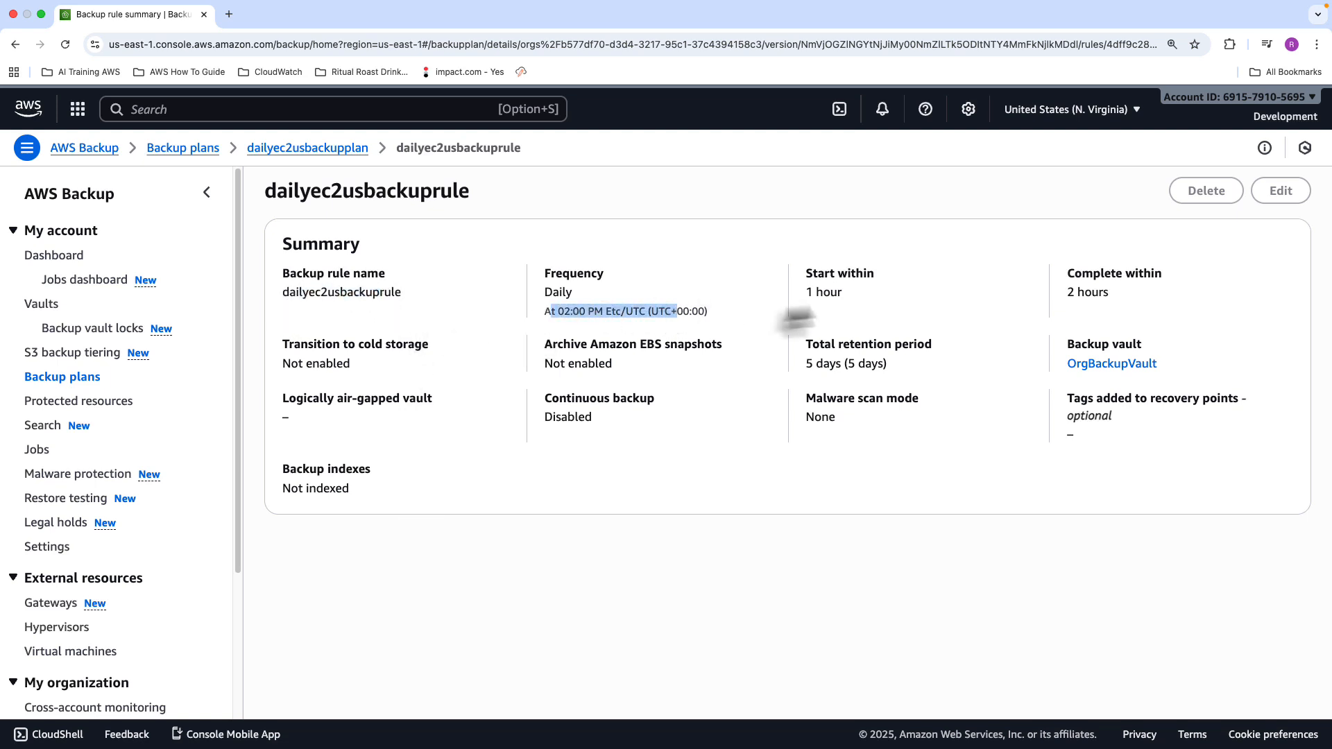
left_click_drag(816, 292, 842, 293)
left_click_drag(1065, 292, 1112, 294)
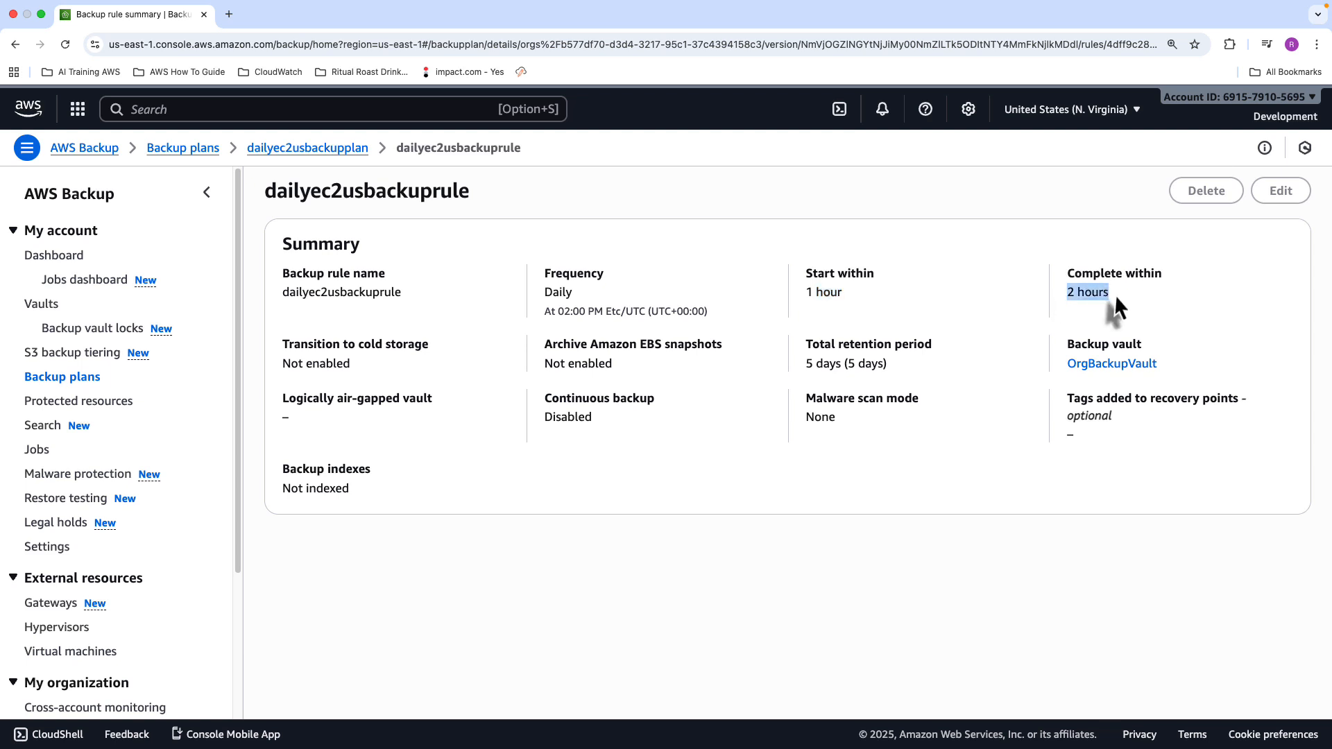
left_click_drag(889, 364, 797, 380)
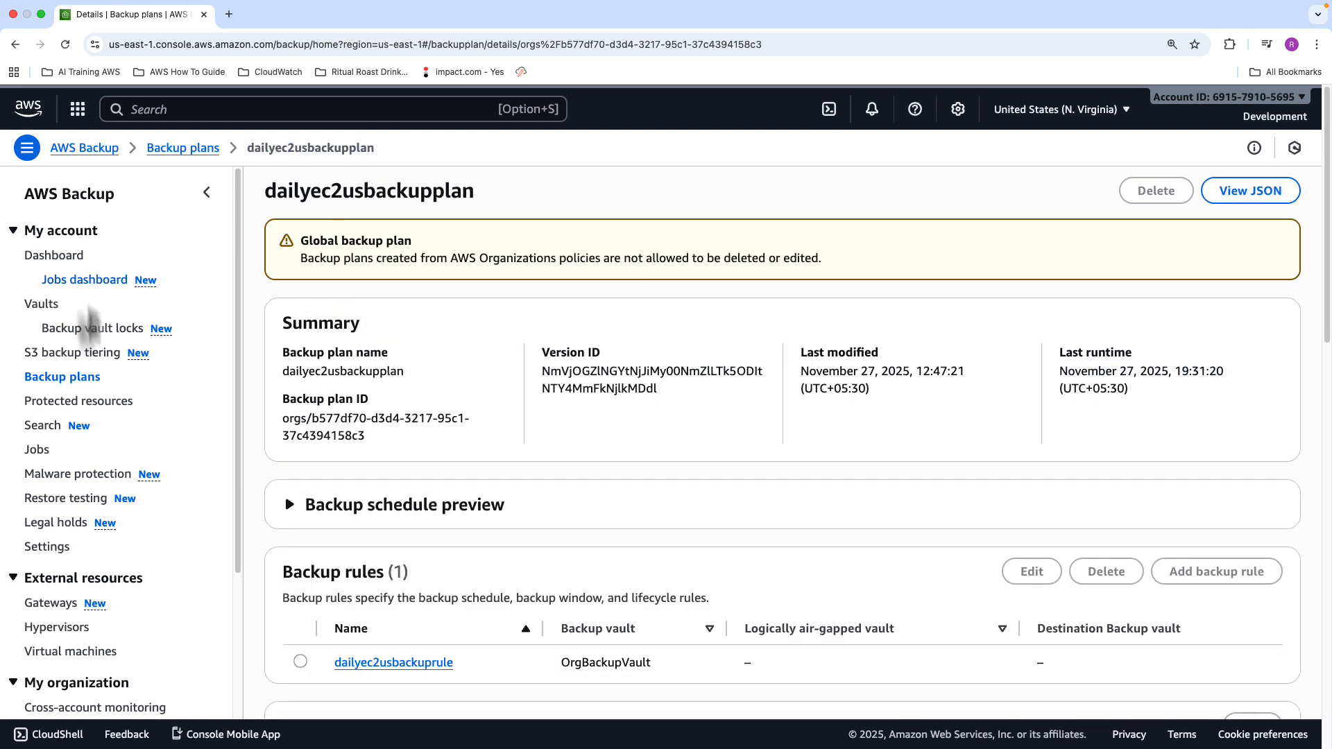
Step: Check the Development account's protected resources in AWS Backup, and open the EC2 instances list in a separate browser tab
left_click(82, 404)
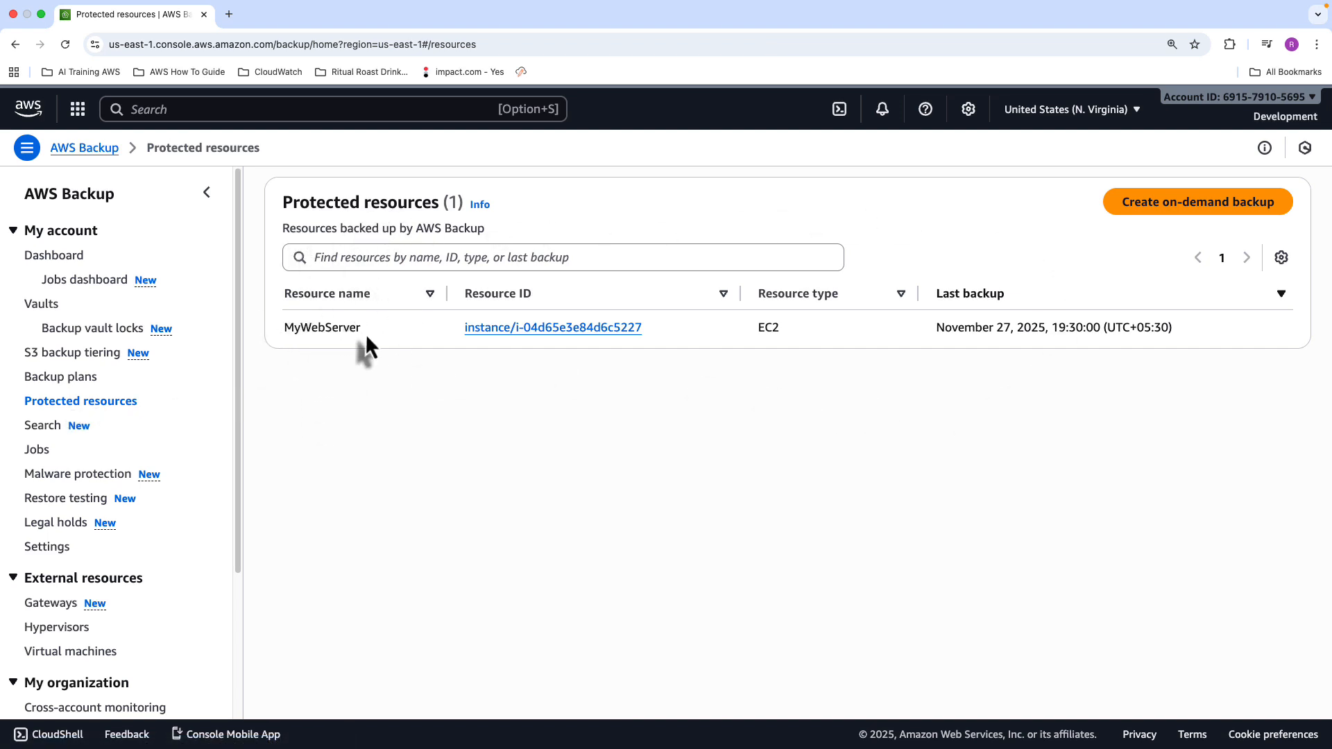
left_click_drag(361, 333, 279, 331)
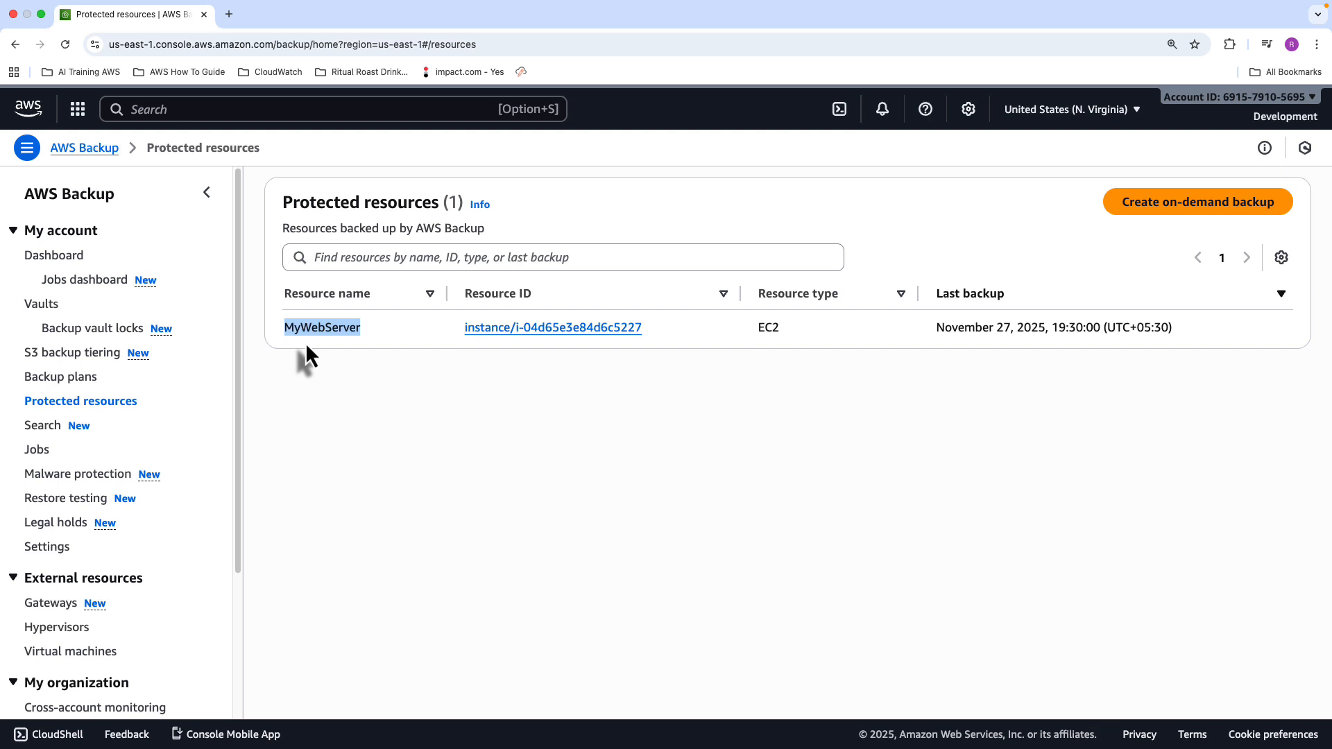
left_click(215, 110)
type("ec2")
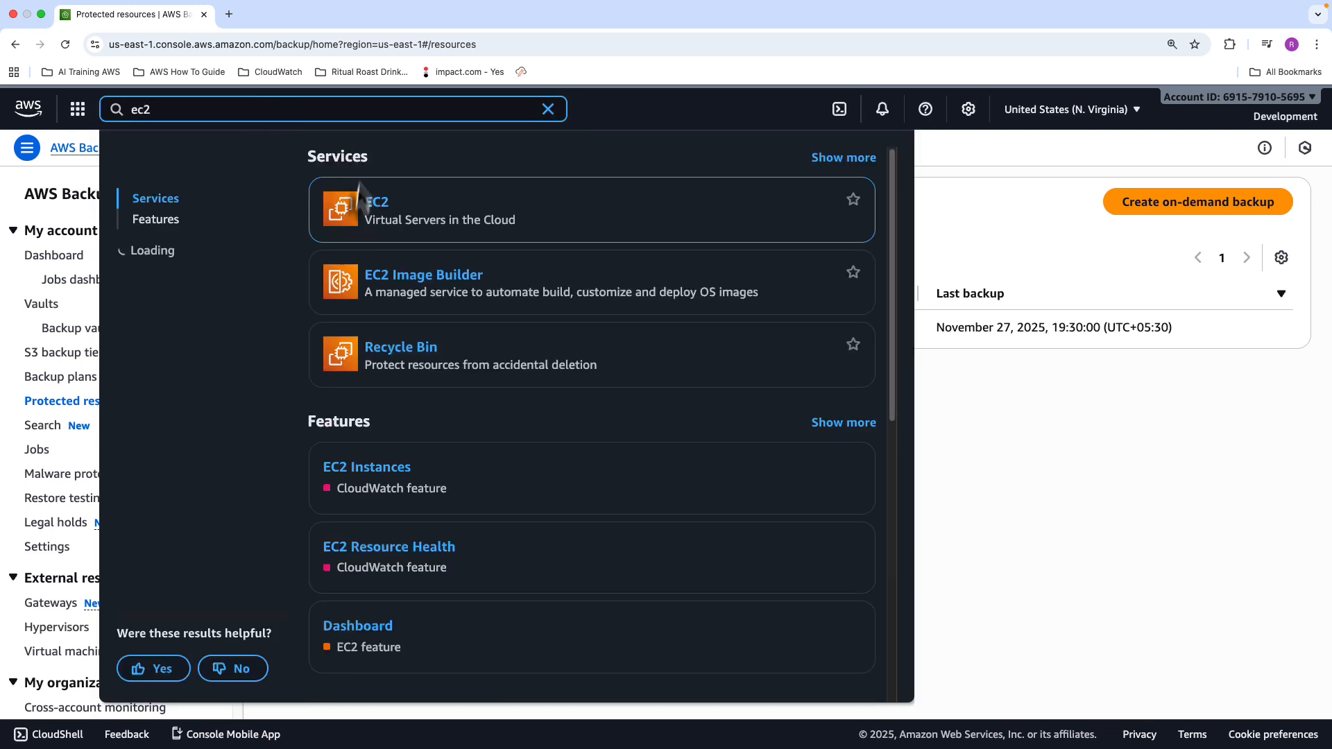
right_click(369, 208)
left_click(388, 211)
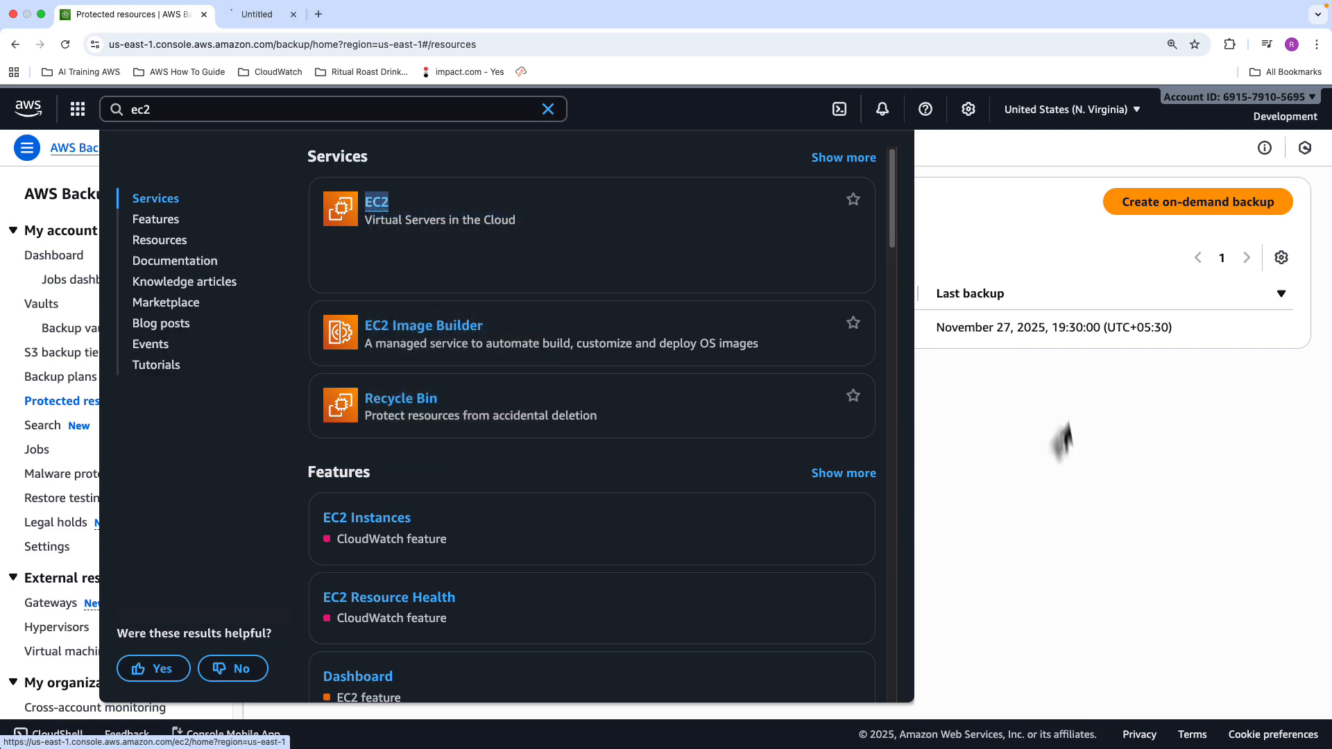
left_click(1061, 440)
left_click(249, 22)
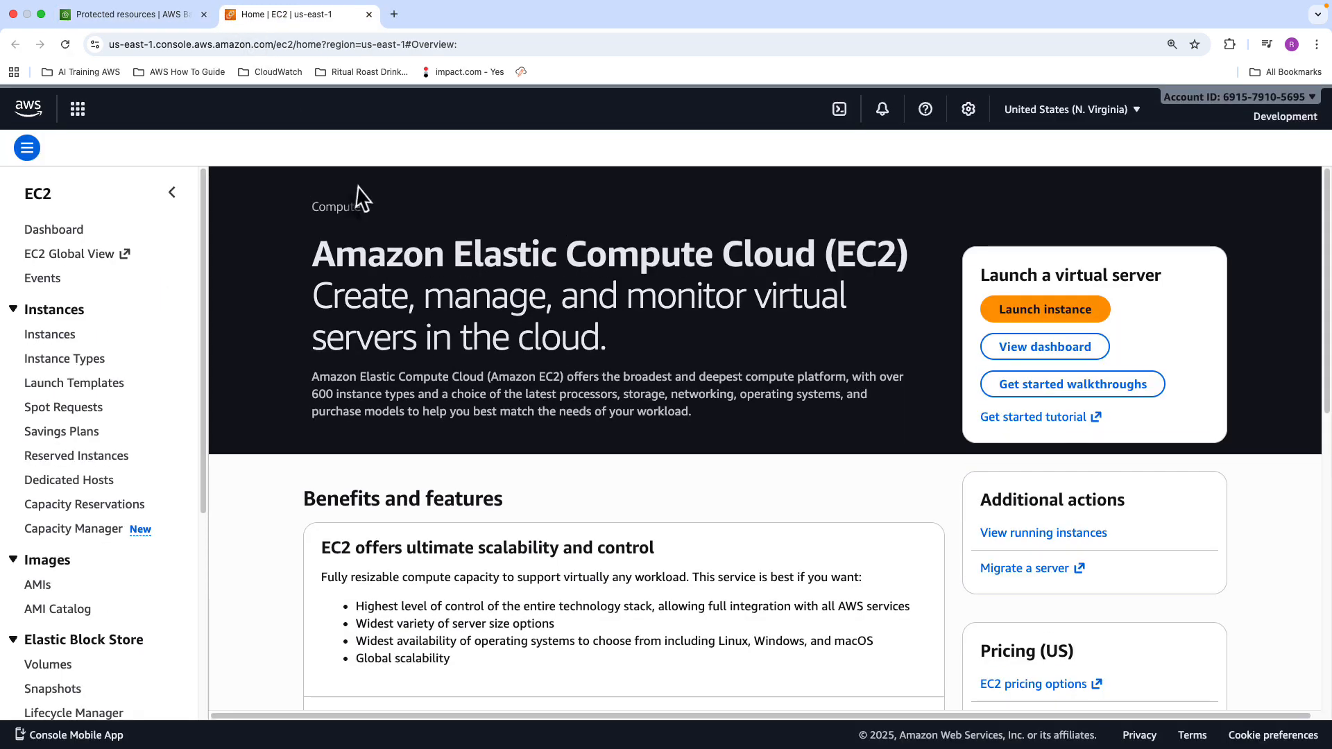
left_click(50, 335)
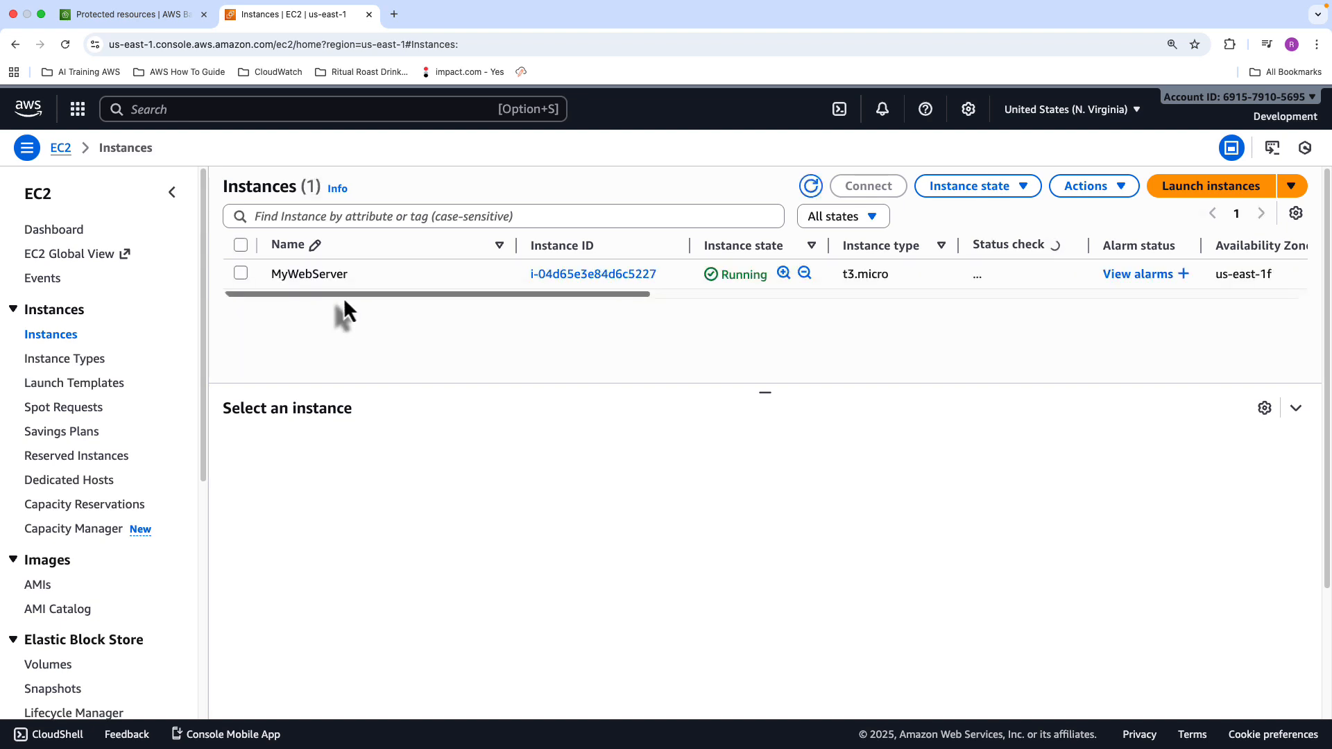
Step: Select the MyWebServer instance and check its Backup tag
left_click(241, 274)
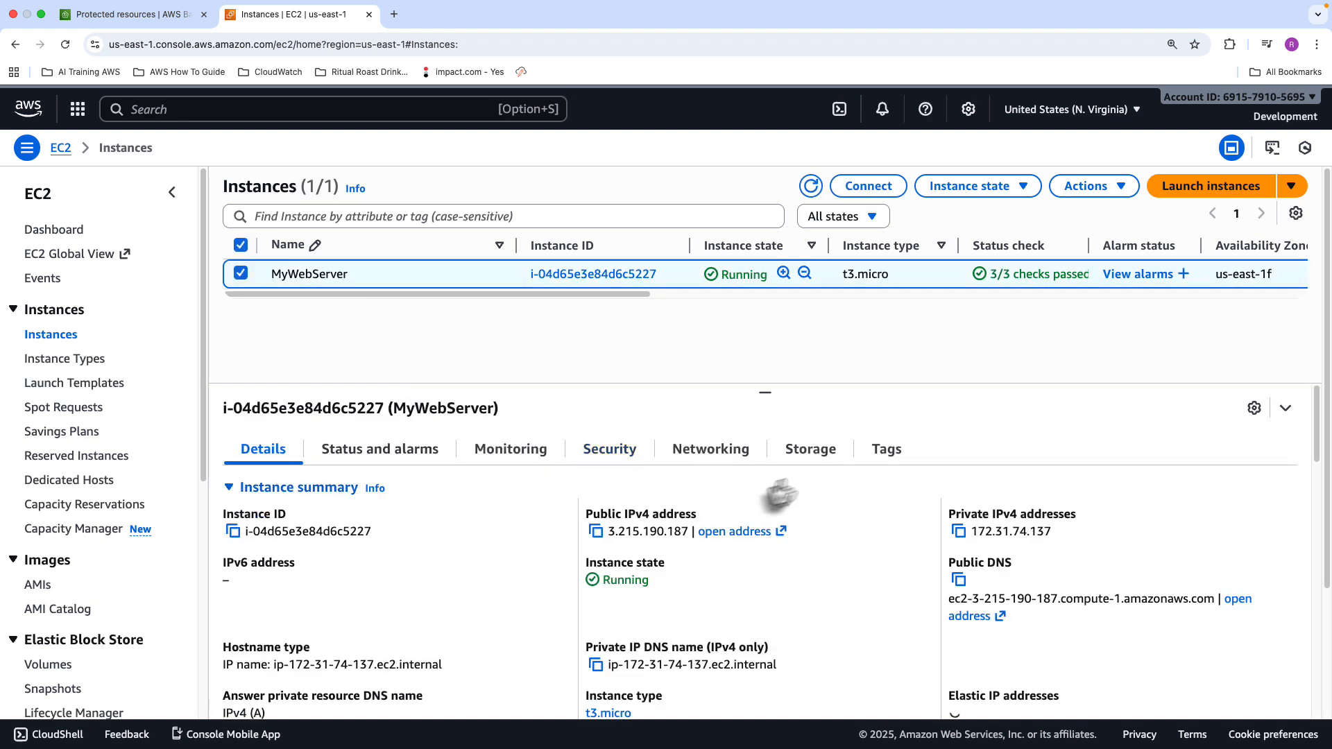
left_click(885, 451)
left_click_drag(218, 602, 386, 613)
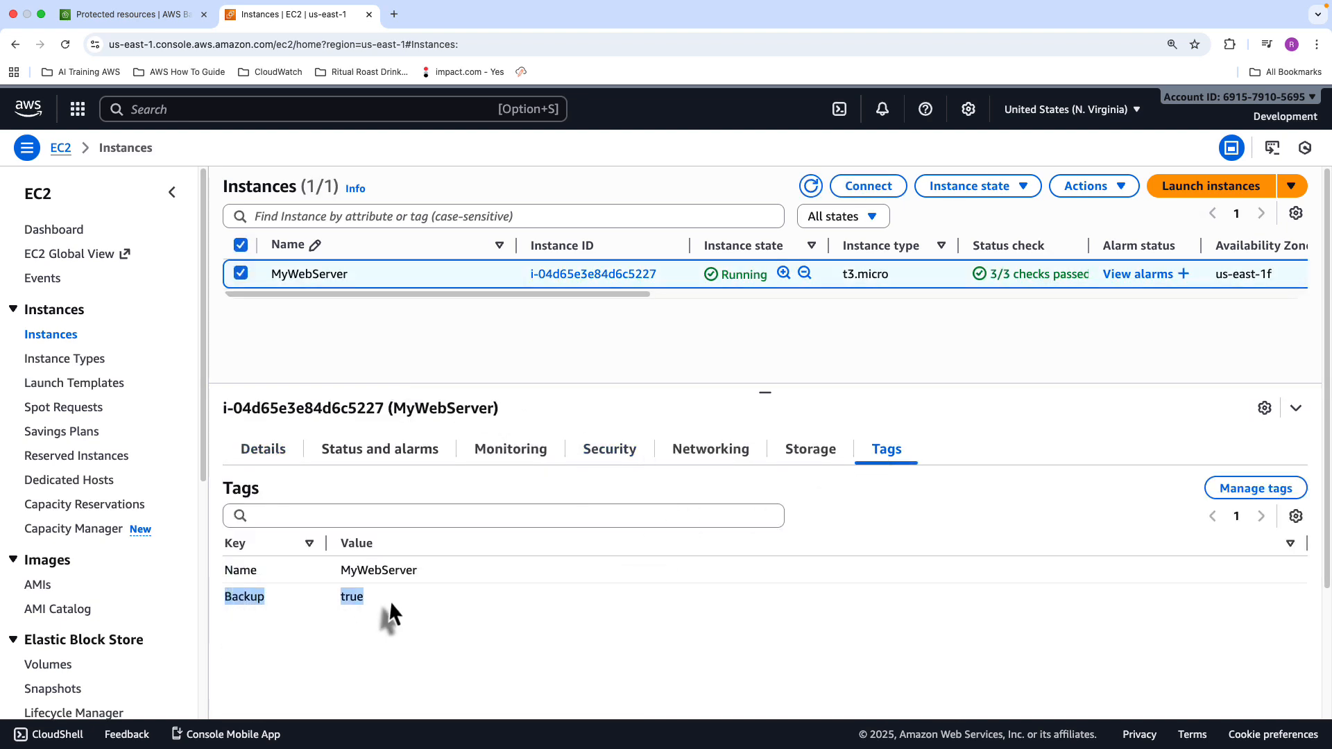
Step: Compare the protected resource's name in AWS Backup with the tagged EC2 instance, ending back on the protected resources list
left_click(140, 25)
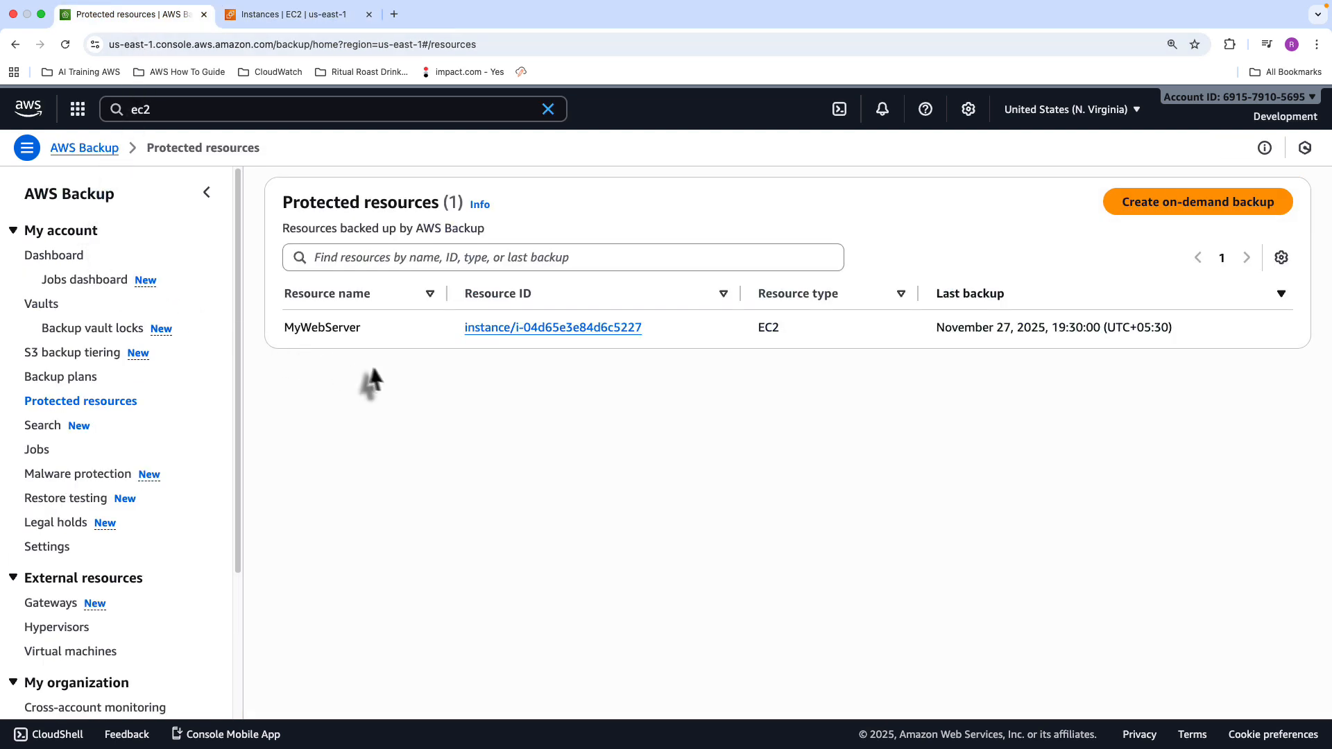
left_click_drag(363, 329, 284, 329)
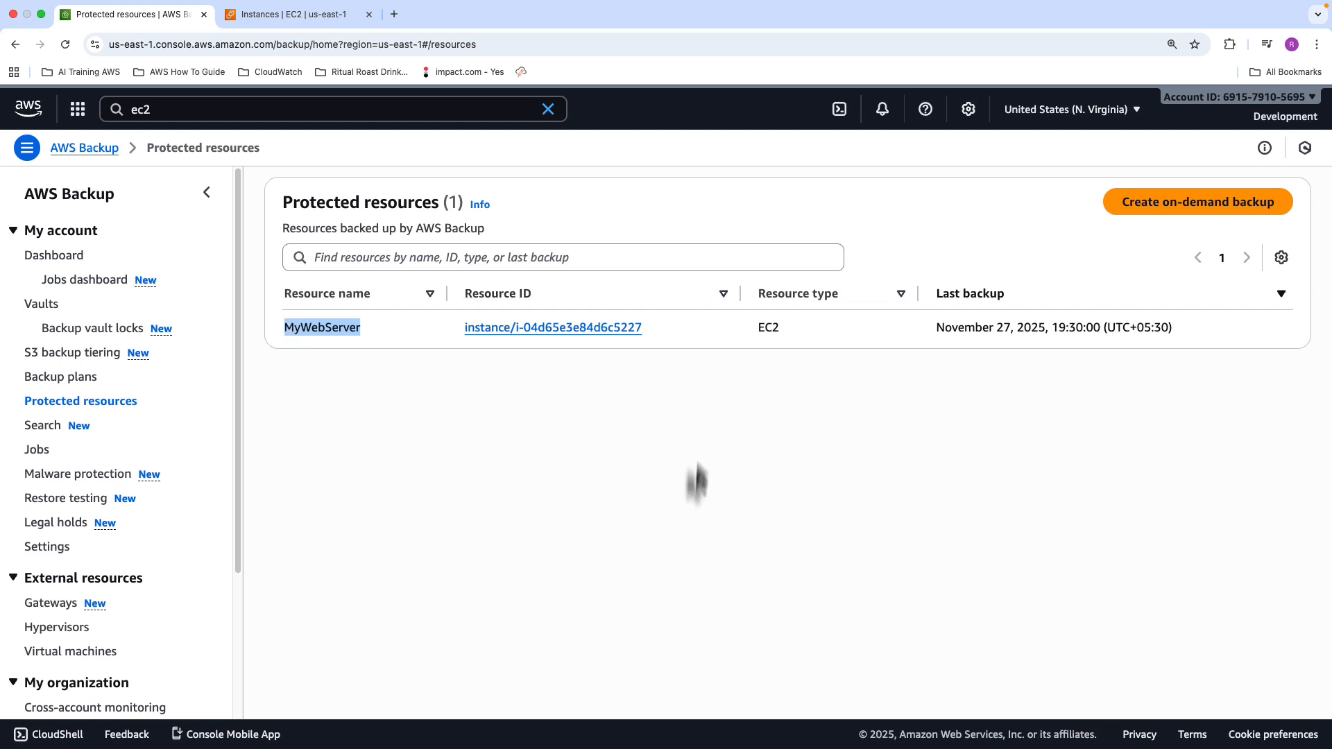
left_click(286, 15)
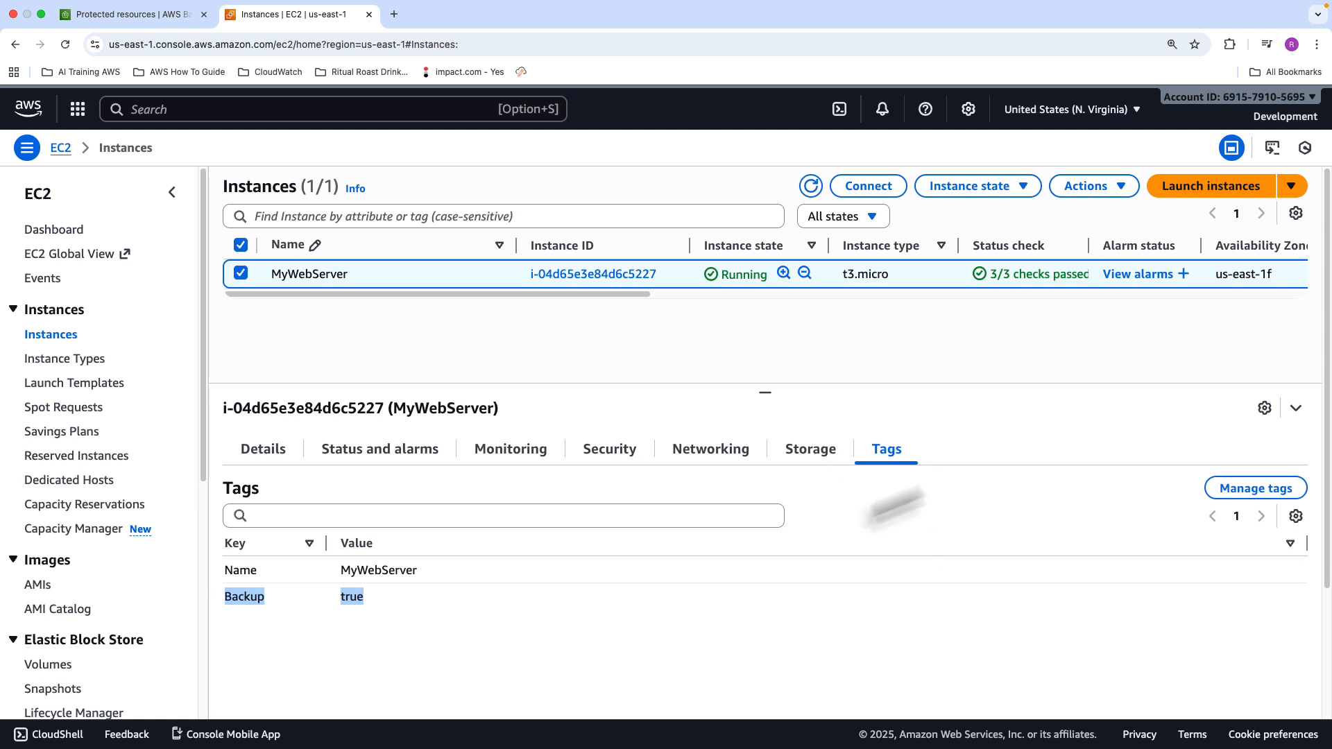
left_click(163, 24)
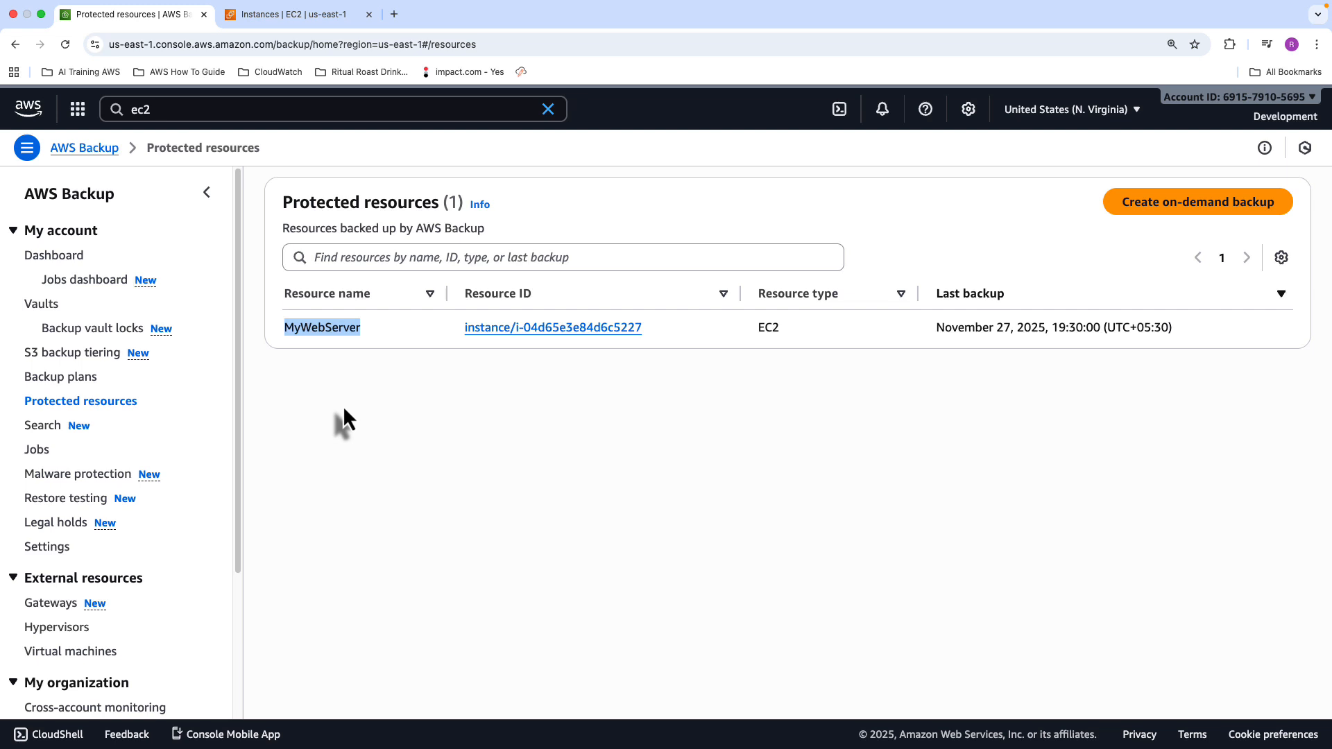
Step: Open the dailyec2usbackupplan backup plan and review its preview of upcoming scheduled runs
left_click(97, 380)
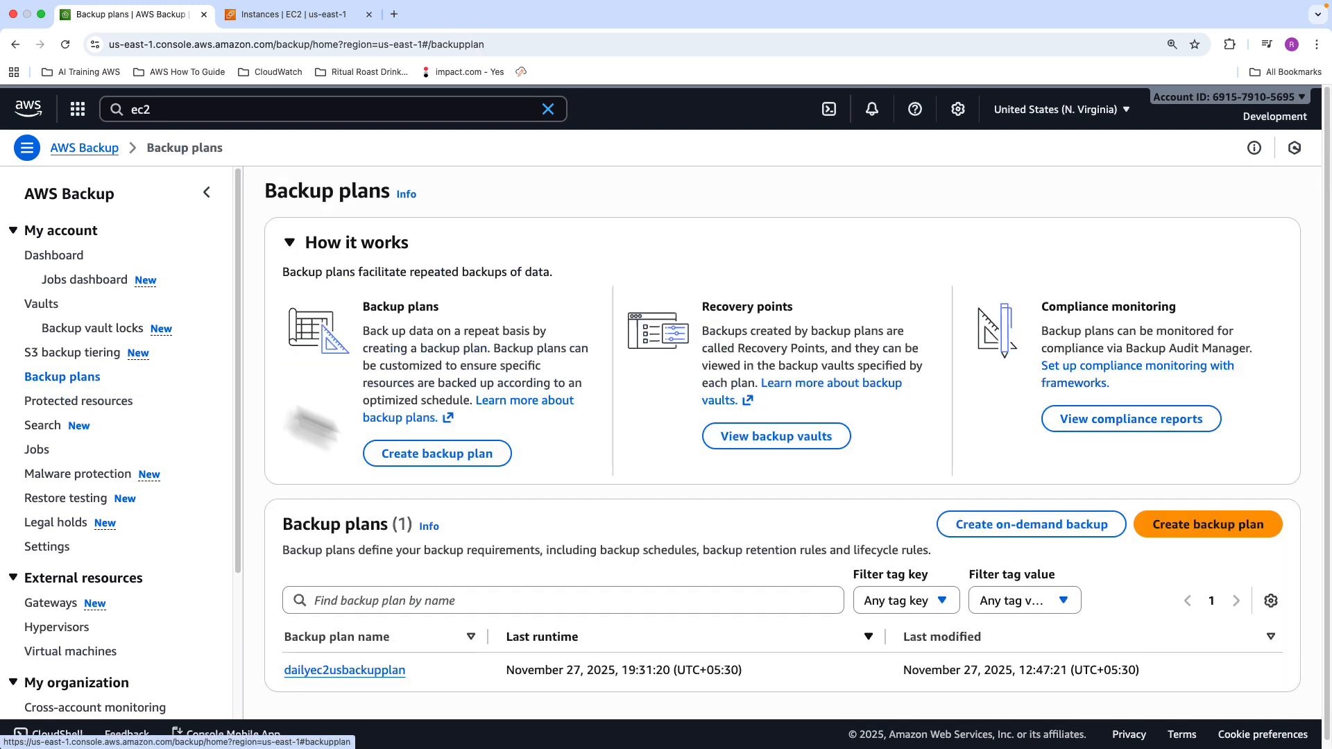
left_click(354, 664)
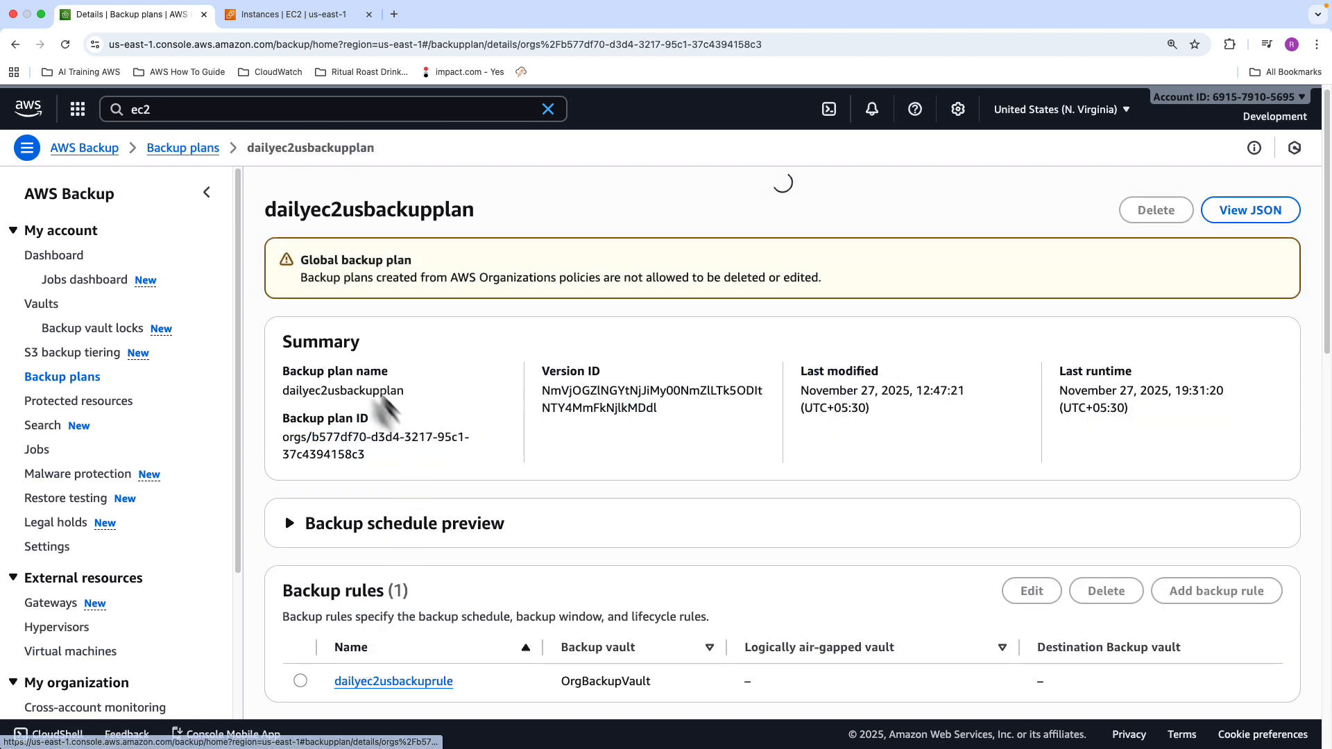
left_click(342, 500)
scroll(390, 586, "down", 1)
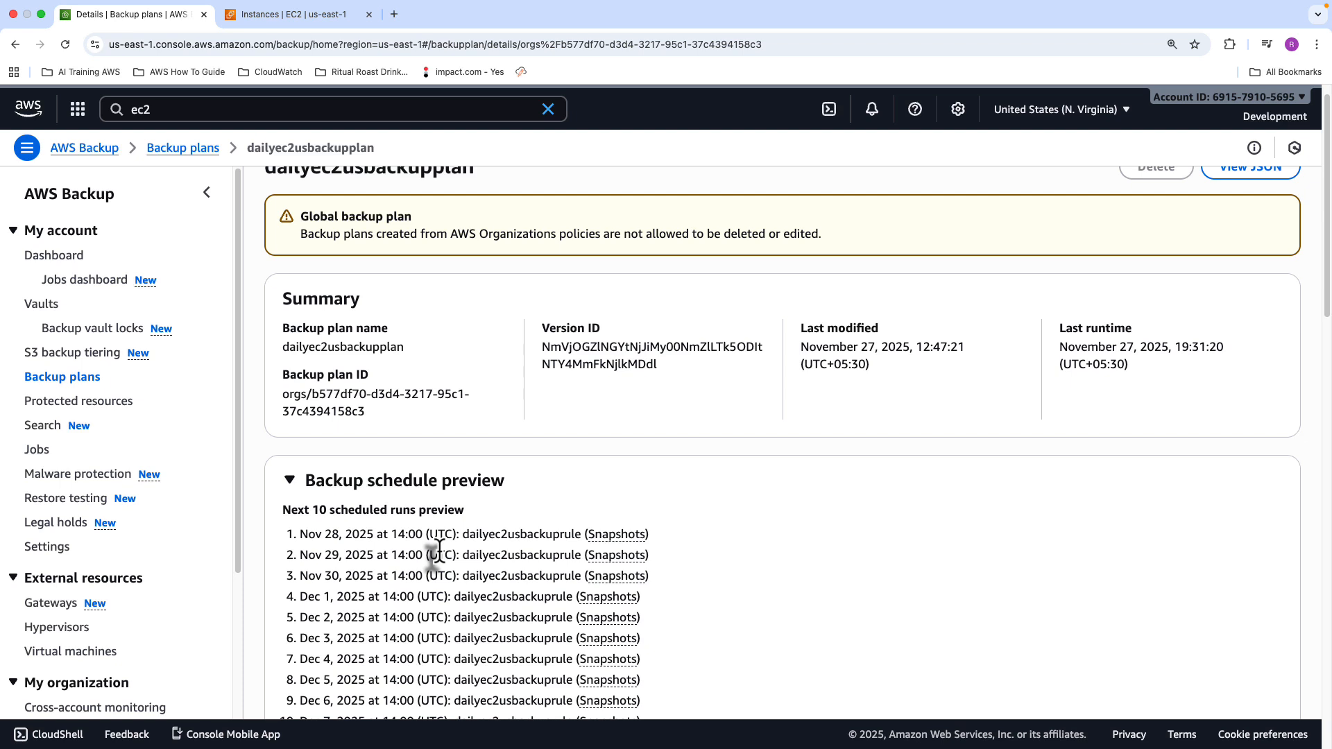
Step: Compare the resource ID in AWS Backup's protected resources with the instance ID of MyWebServer in EC2
left_click(87, 402)
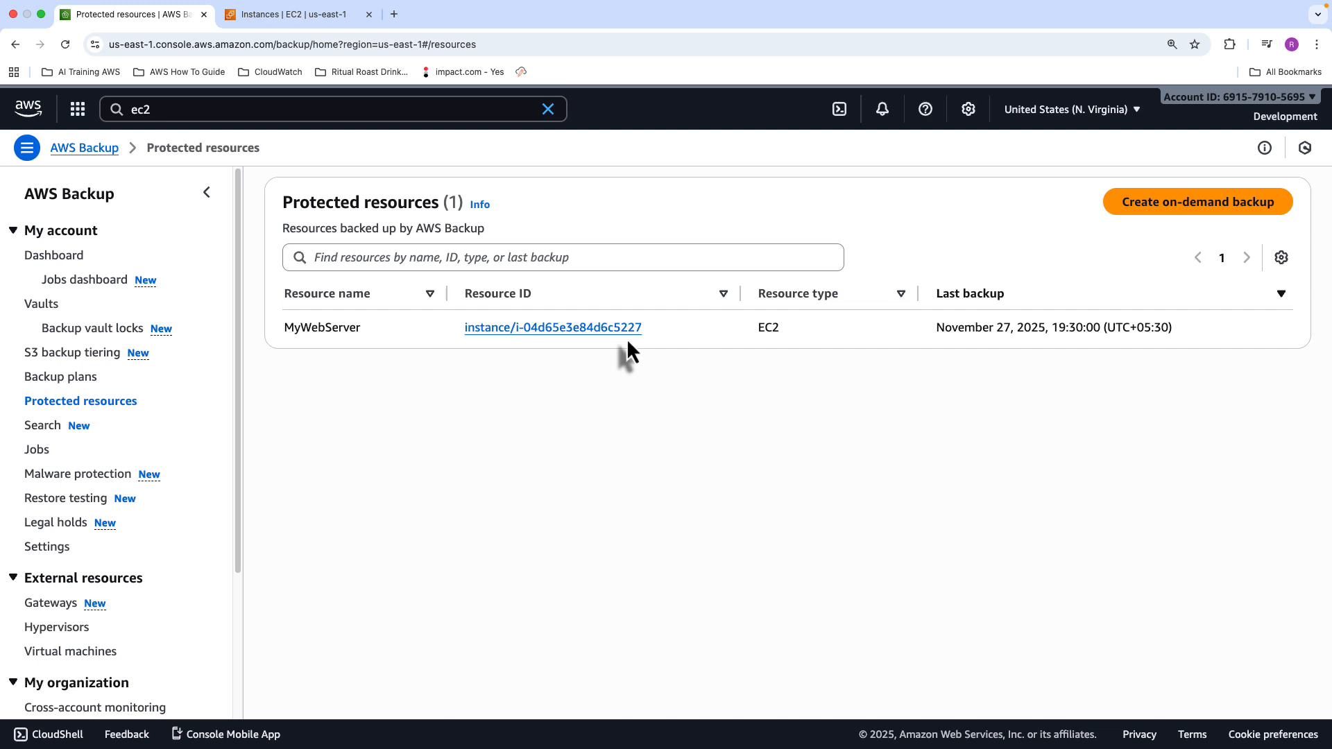
left_click(298, 22)
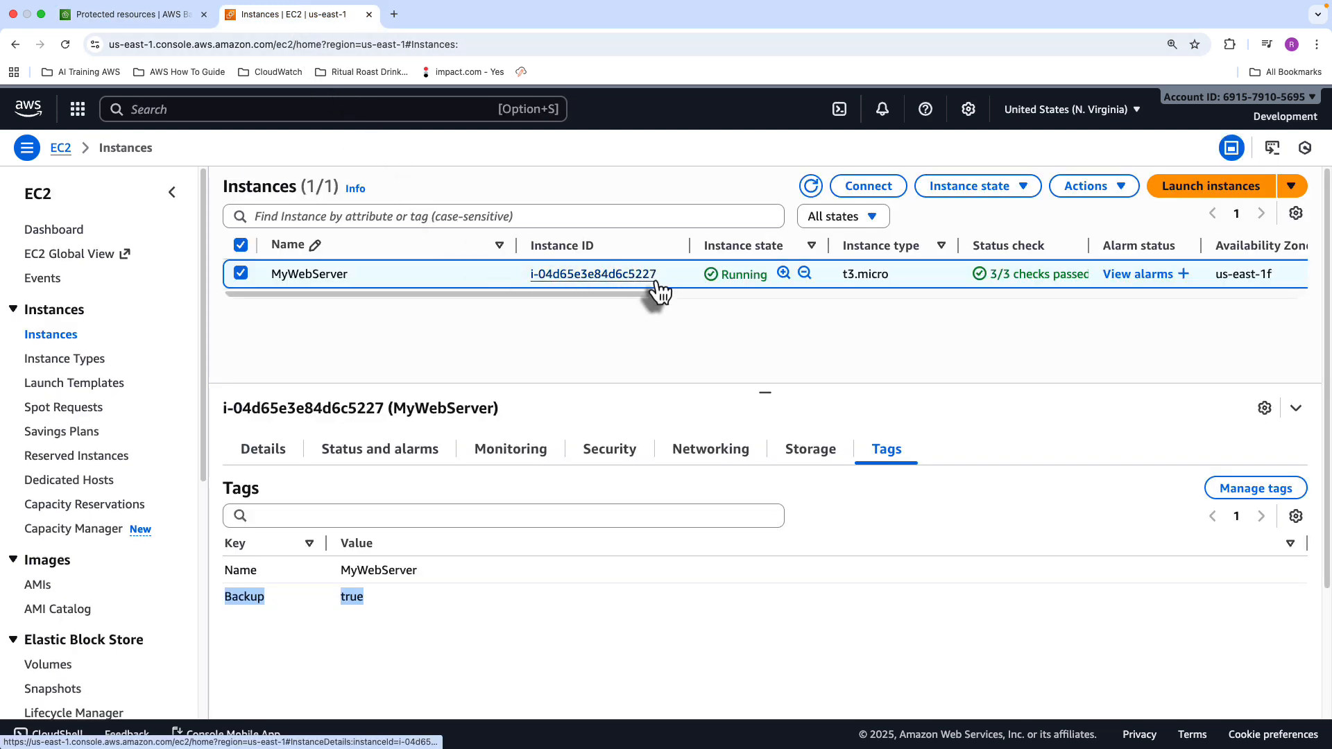
left_click(166, 16)
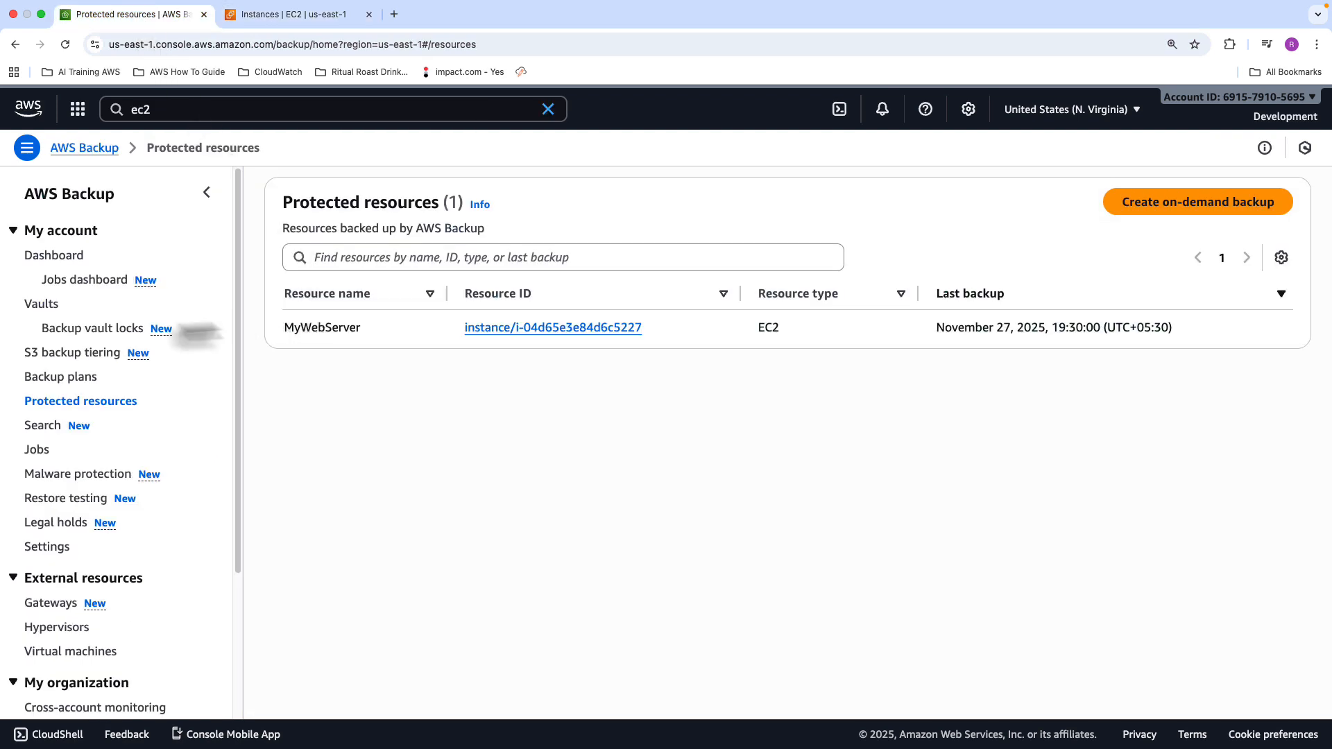
Step: Reopen the dailyec2usbackupplan backup plan and examine its resource assignments
left_click(59, 378)
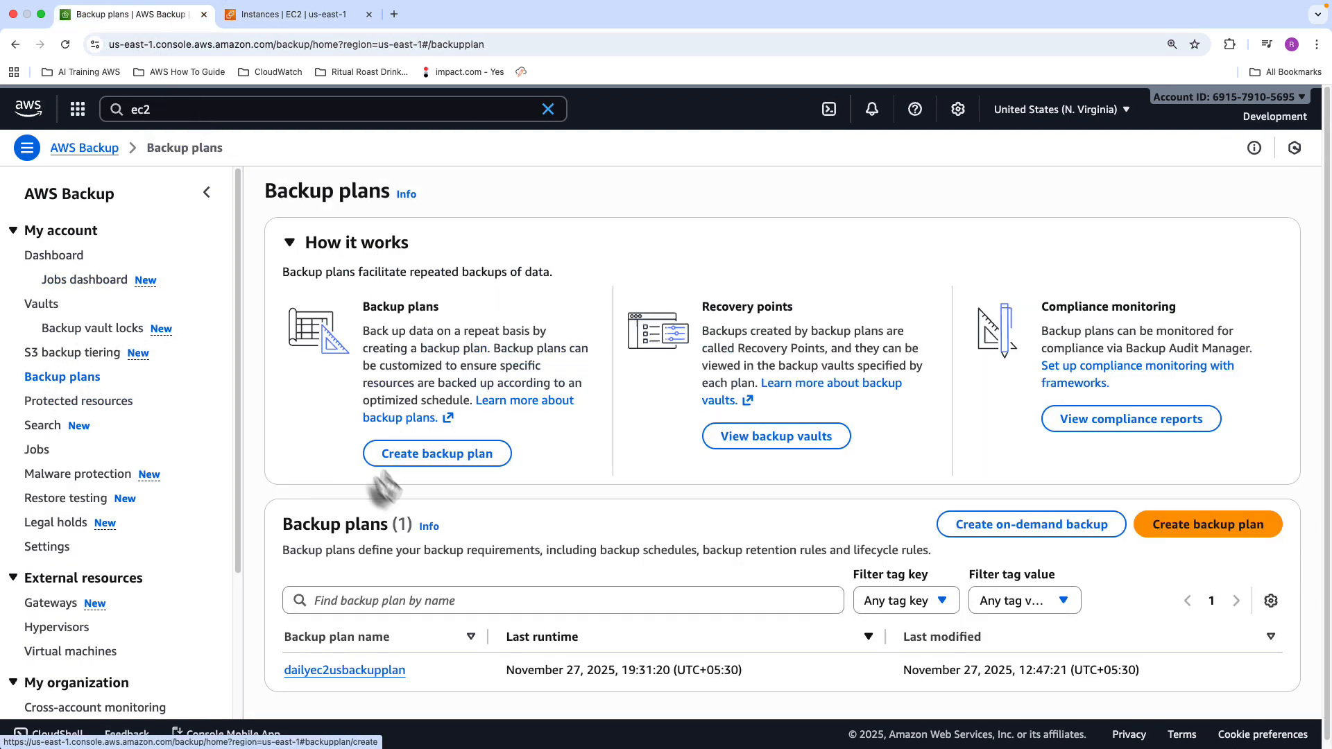
scroll(385, 489, "down", 1)
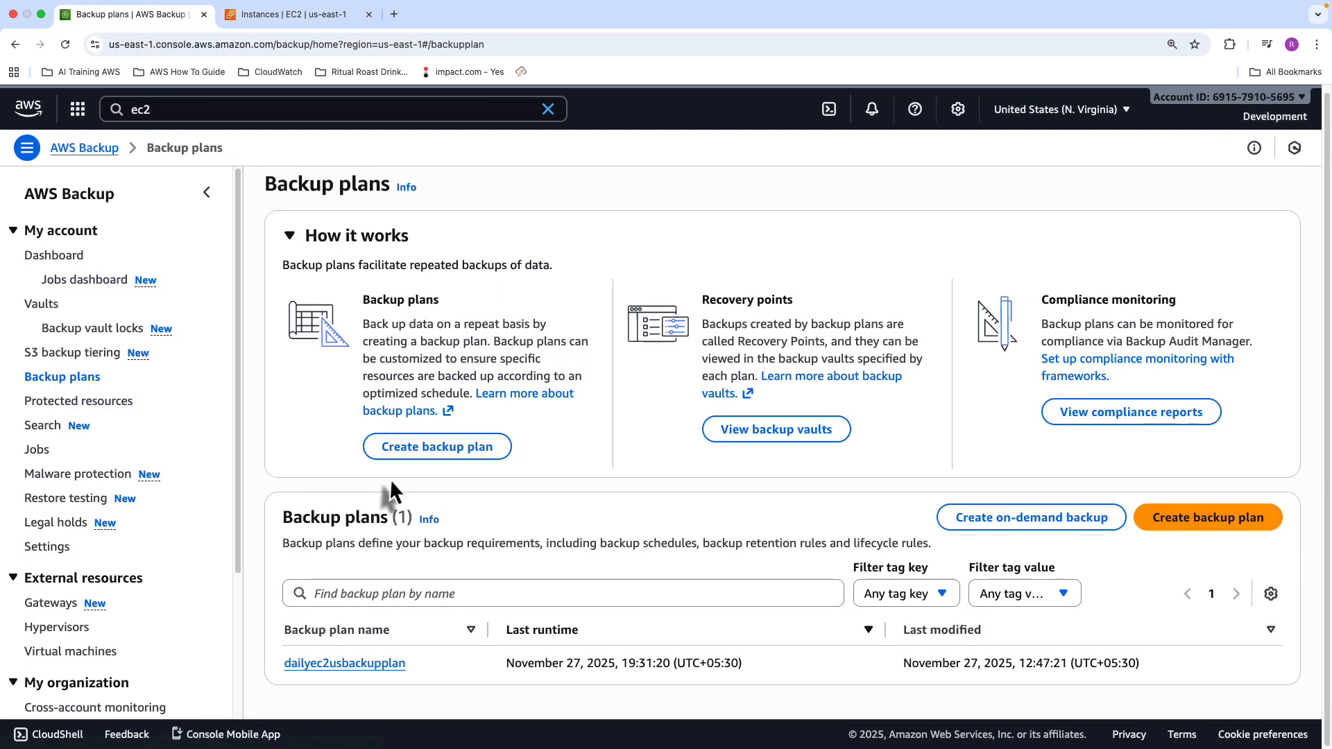
left_click(340, 663)
scroll(426, 583, "down", 5)
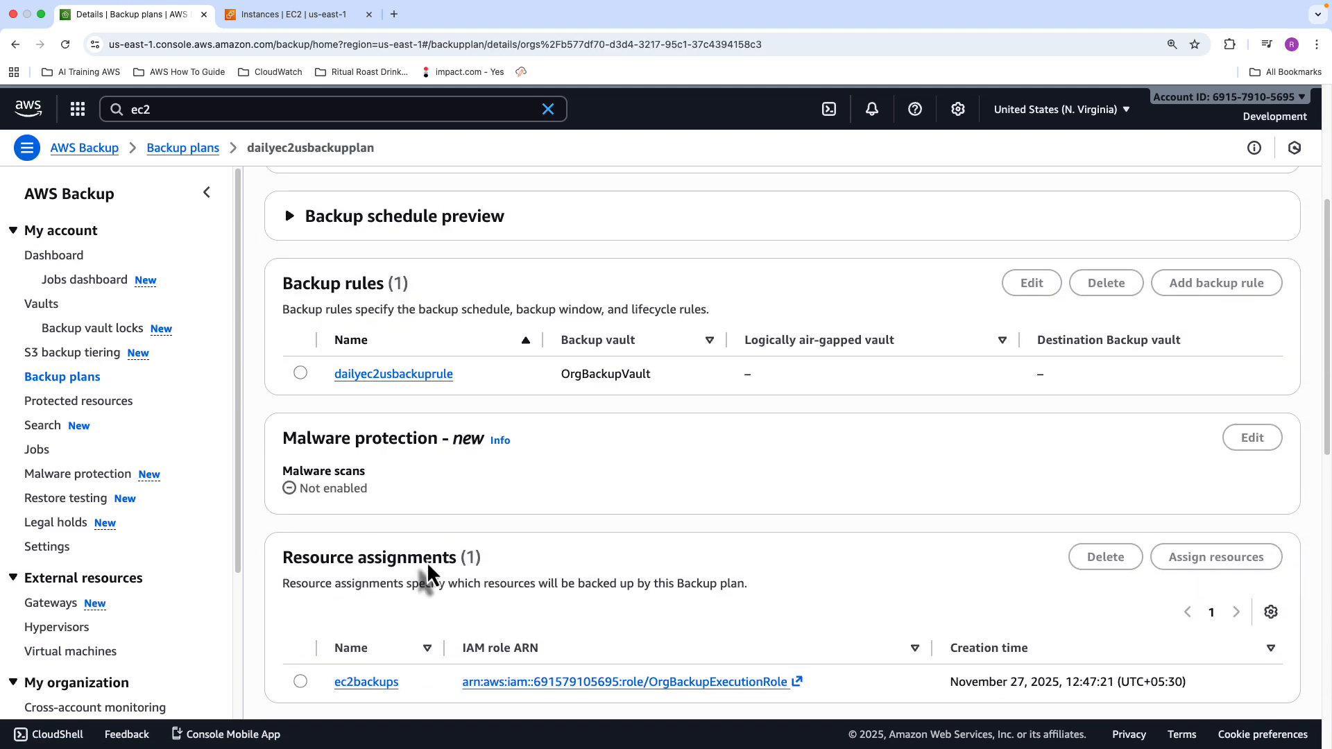
scroll(426, 560, "down", 2)
left_click_drag(279, 441, 466, 437)
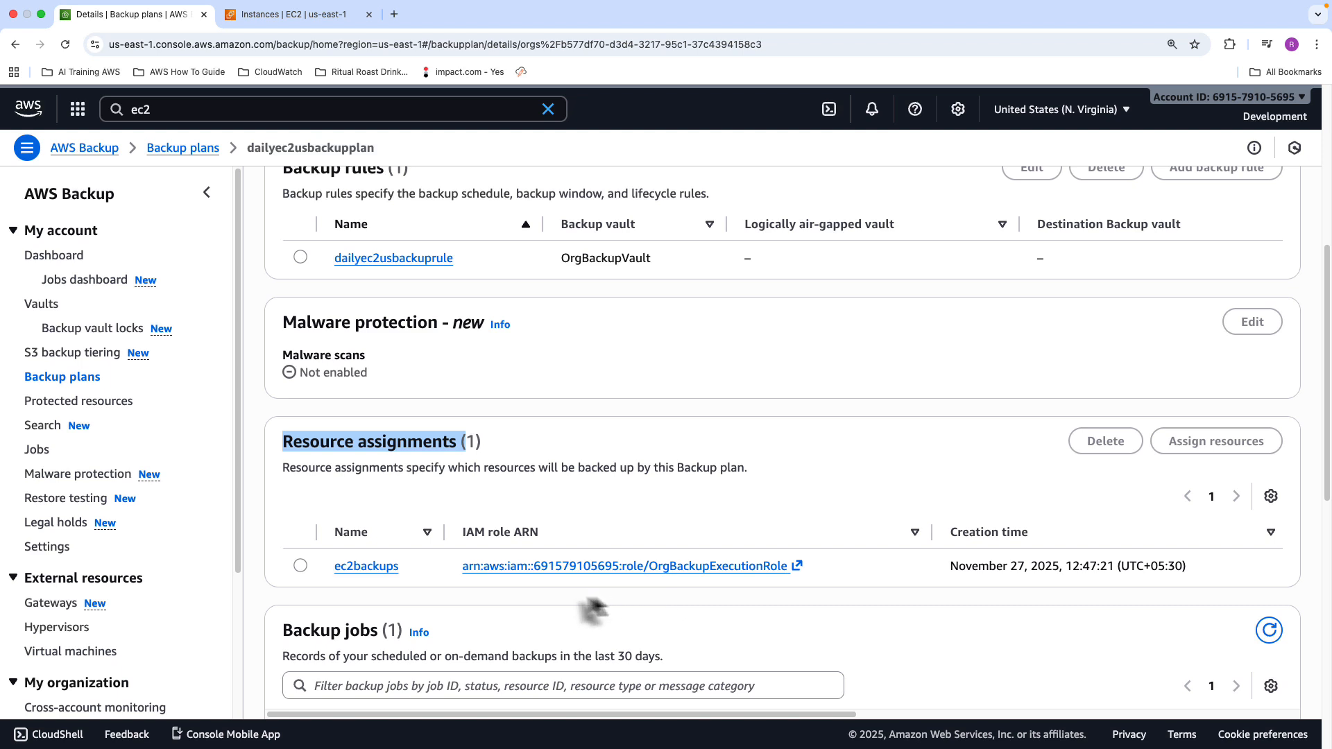
Step: Check the status of the plan's MyWebServer backup job and open the job's details
scroll(383, 555, "down", 2)
scroll(386, 564, "down", 2)
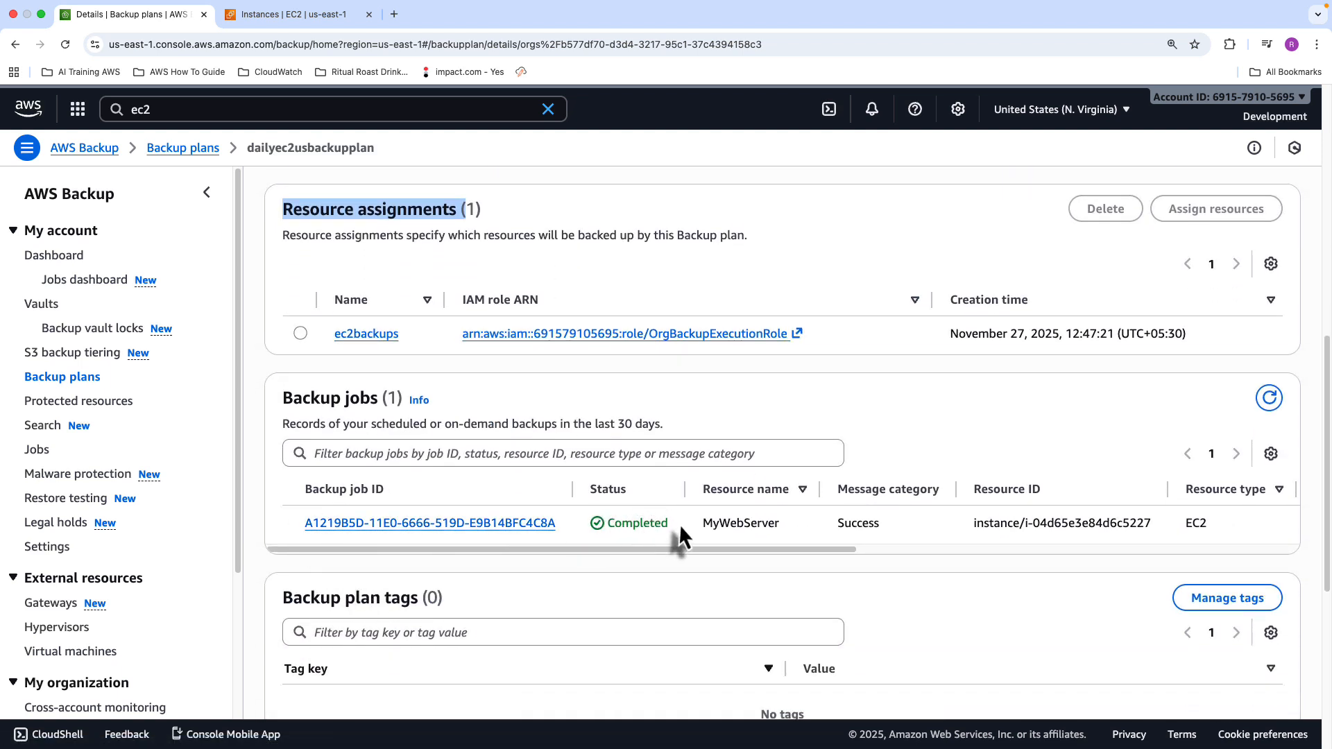
left_click_drag(676, 525, 604, 525)
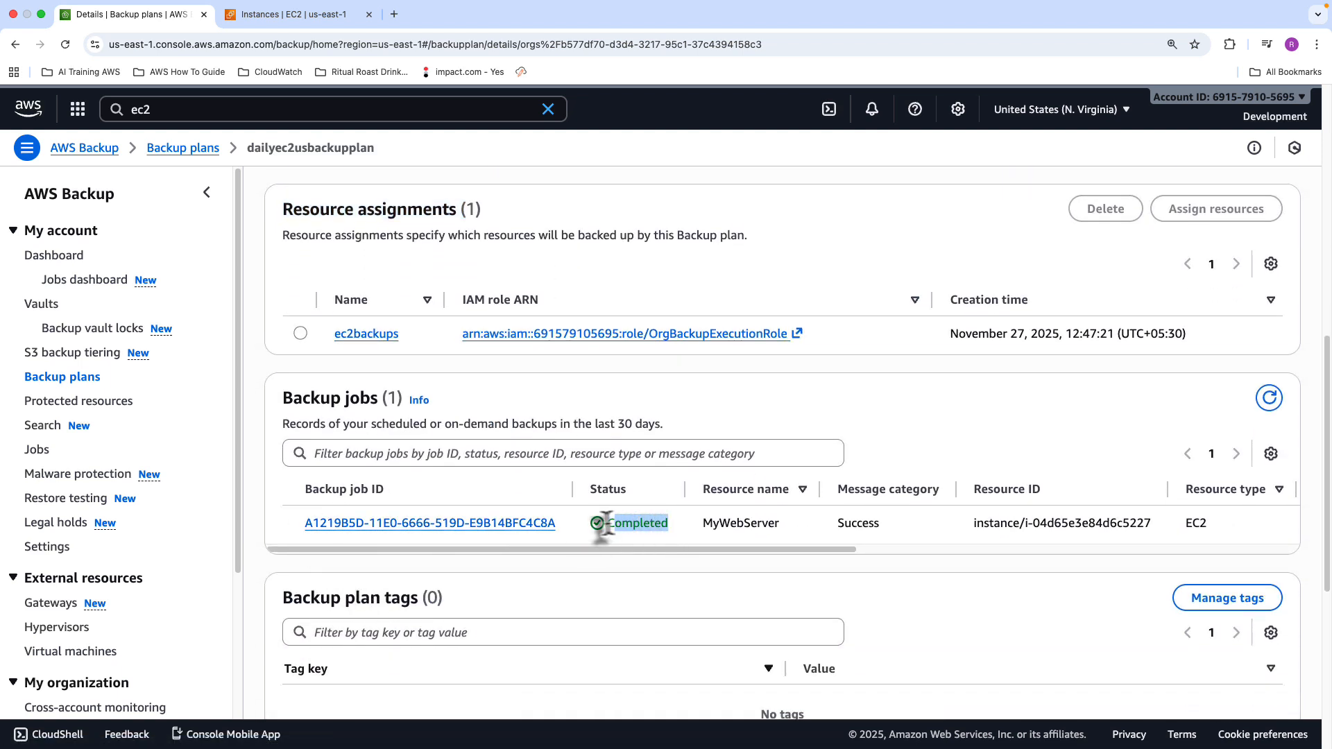
left_click(398, 524)
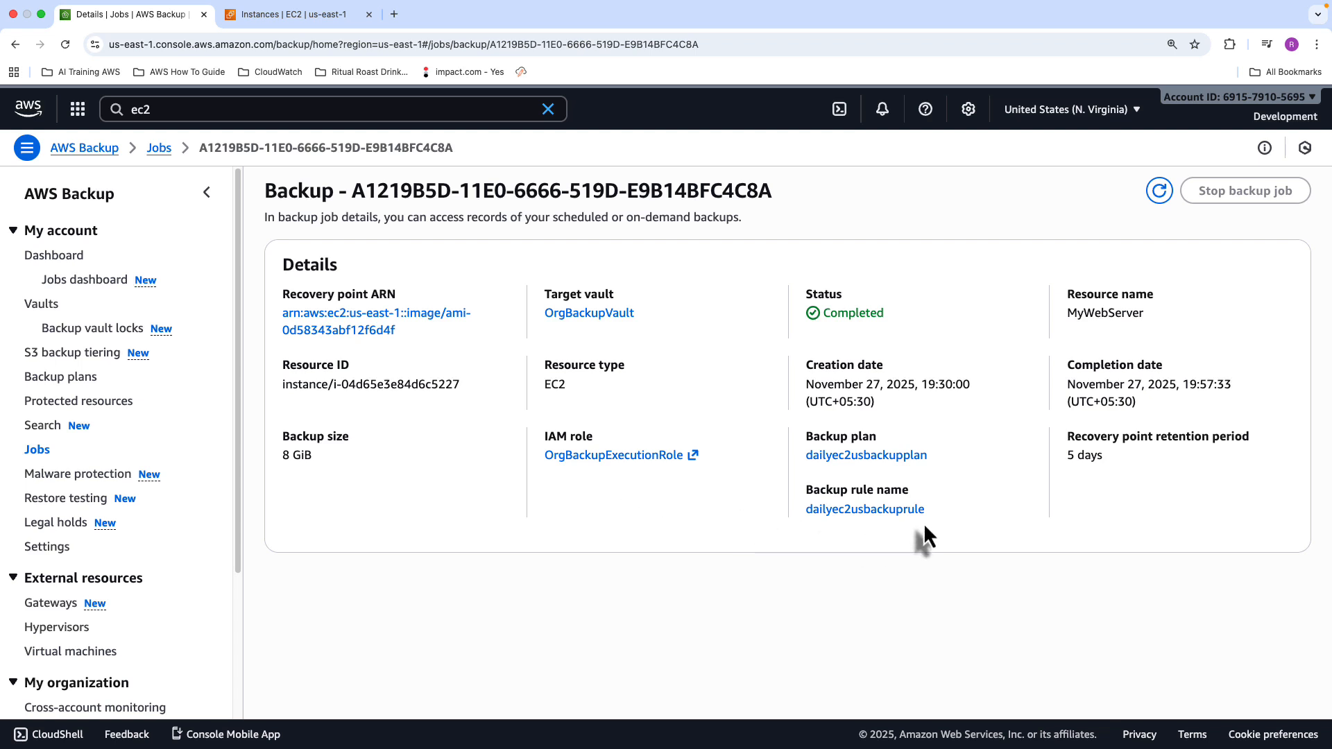
Step: Open the job's target vault, OrgBackupVault, and examine its recovery point's status, creation time, retention period and cold storage transition
left_click(601, 316)
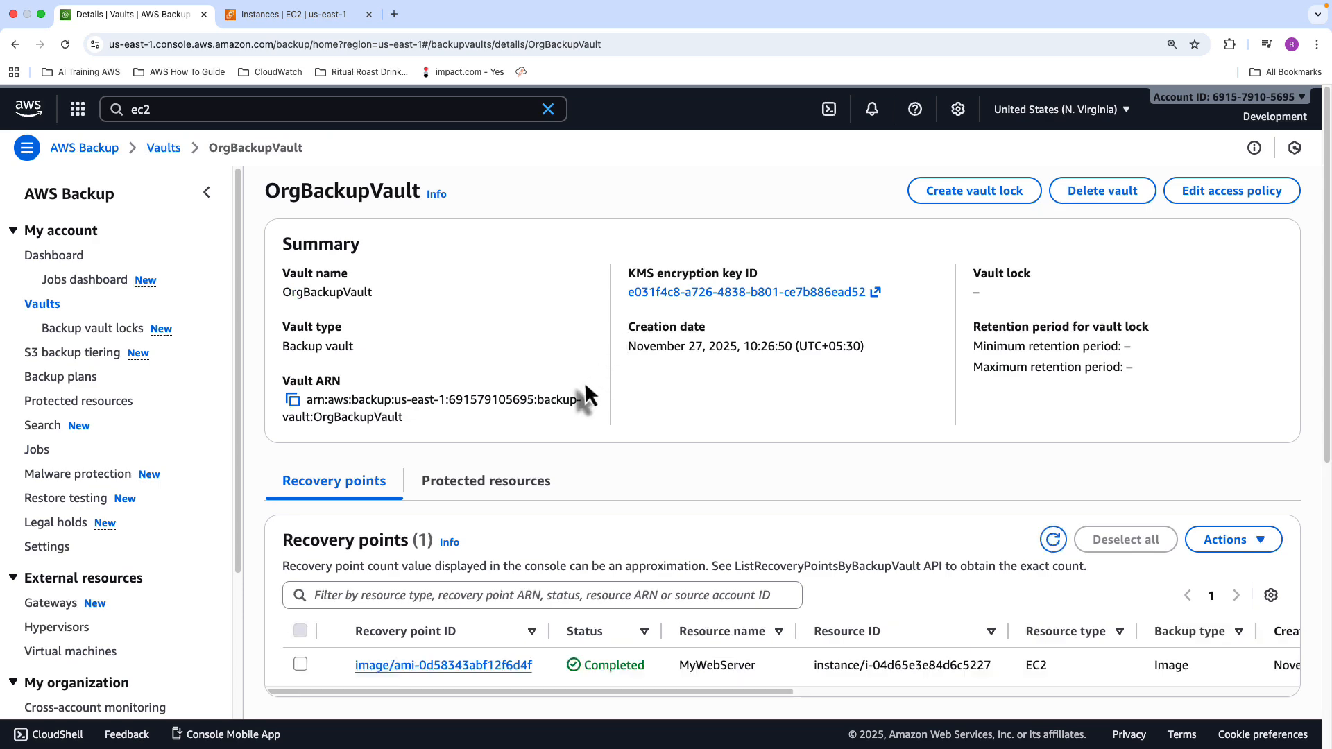
scroll(584, 381, "down", 5)
scroll(388, 416, "up", 1)
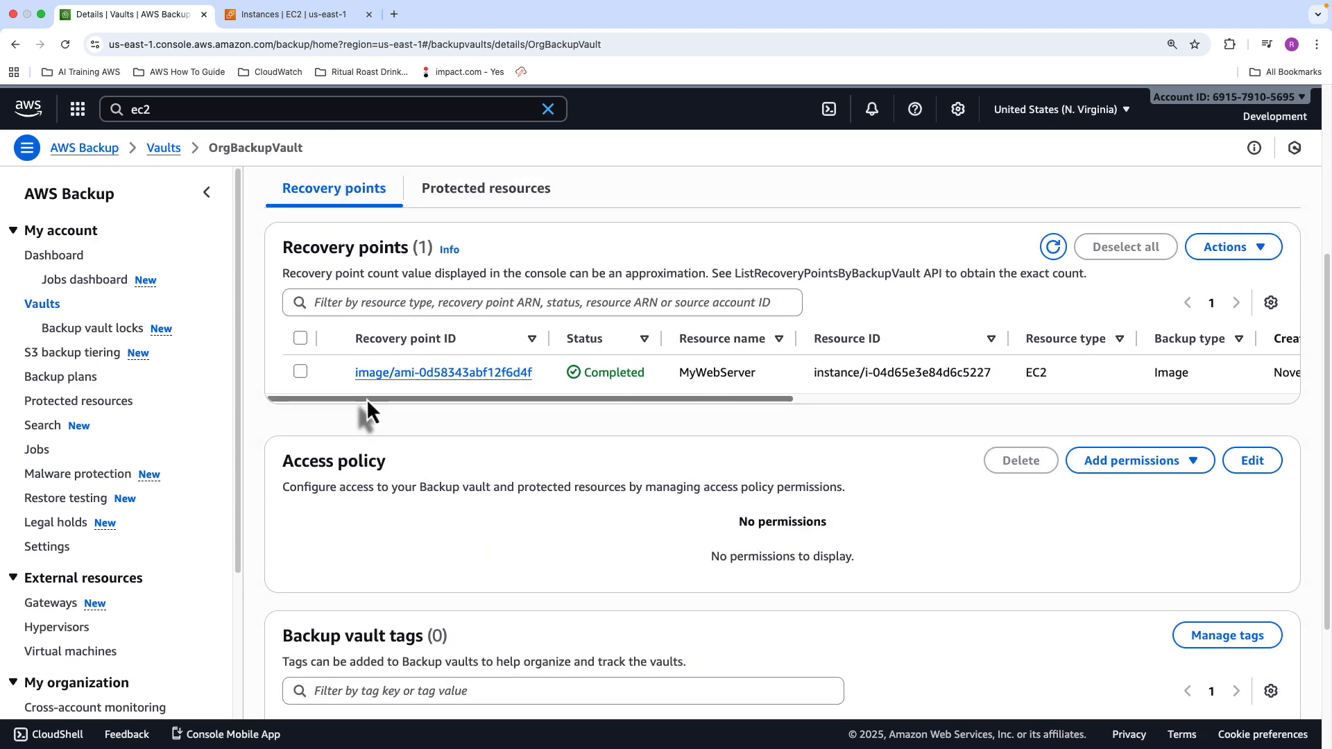
left_click_drag(533, 392, 489, 405)
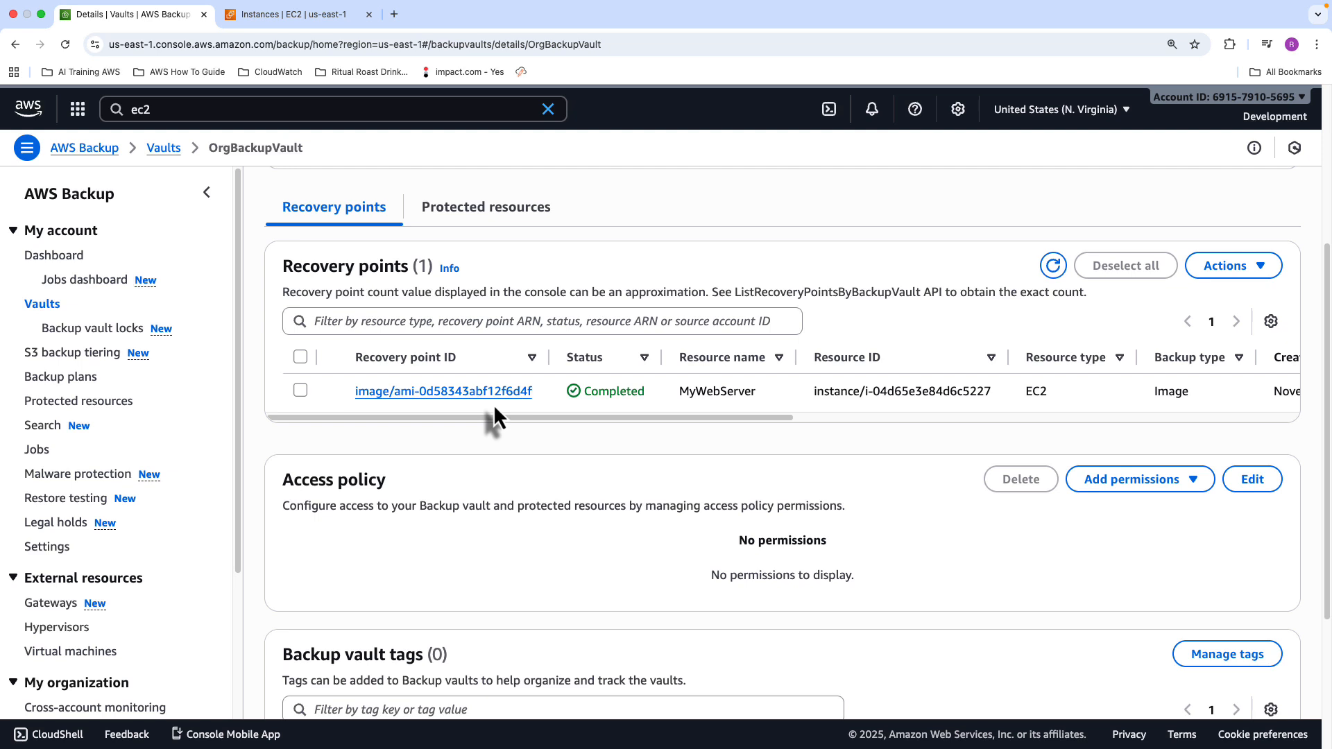
left_click_drag(505, 417, 912, 424)
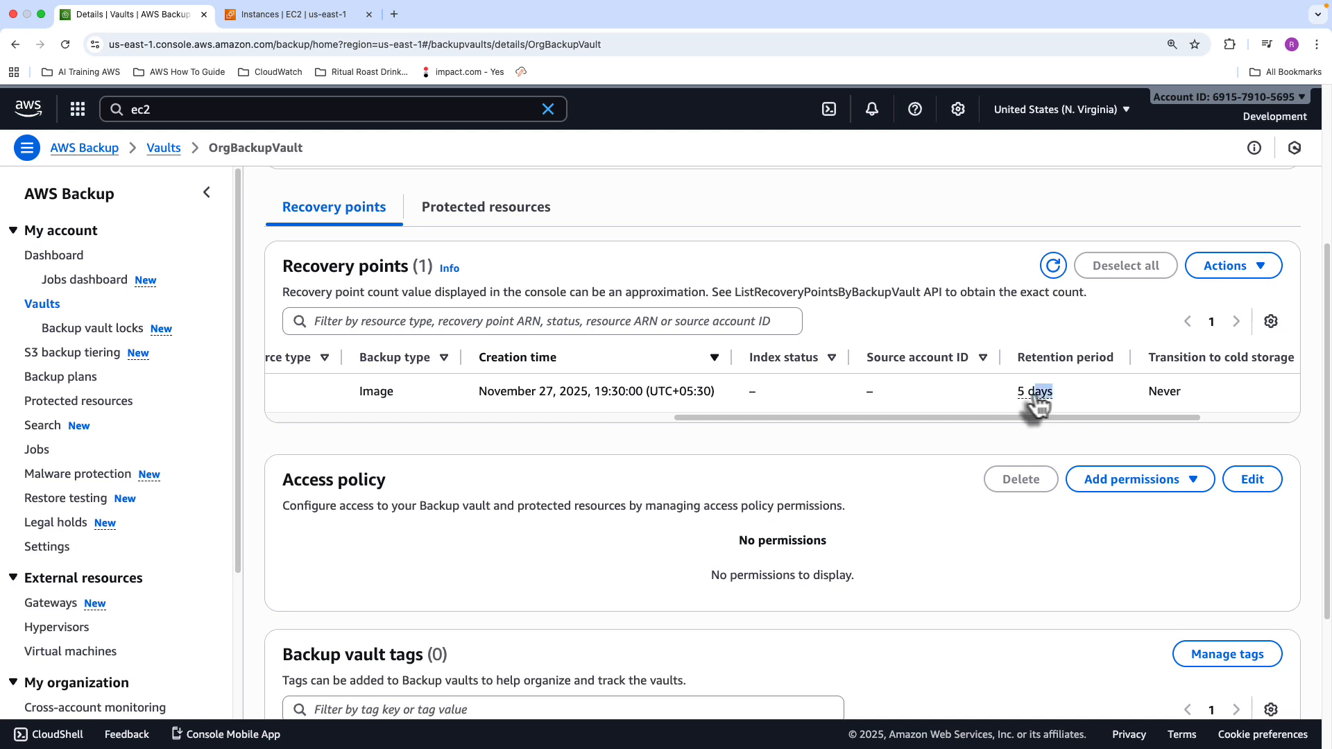
left_click_drag(1036, 399, 1120, 417)
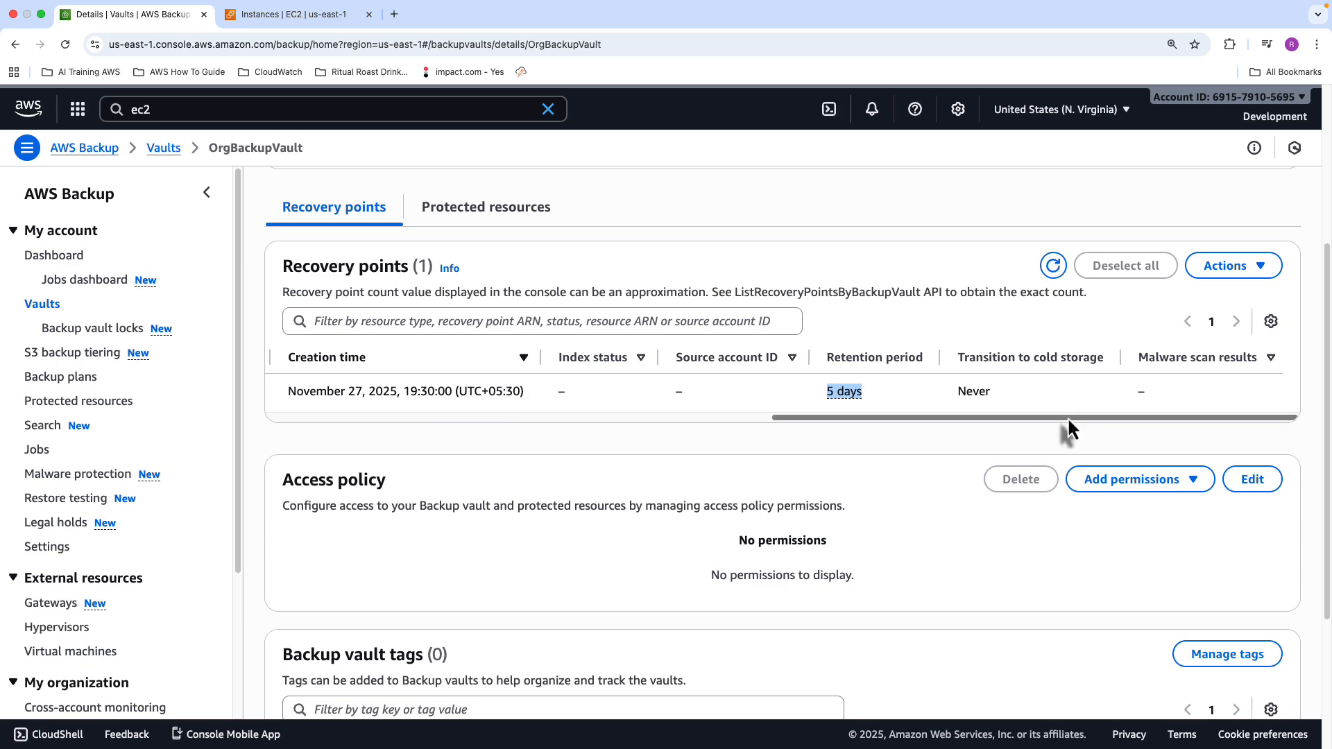
left_click_drag(1067, 417, 484, 440)
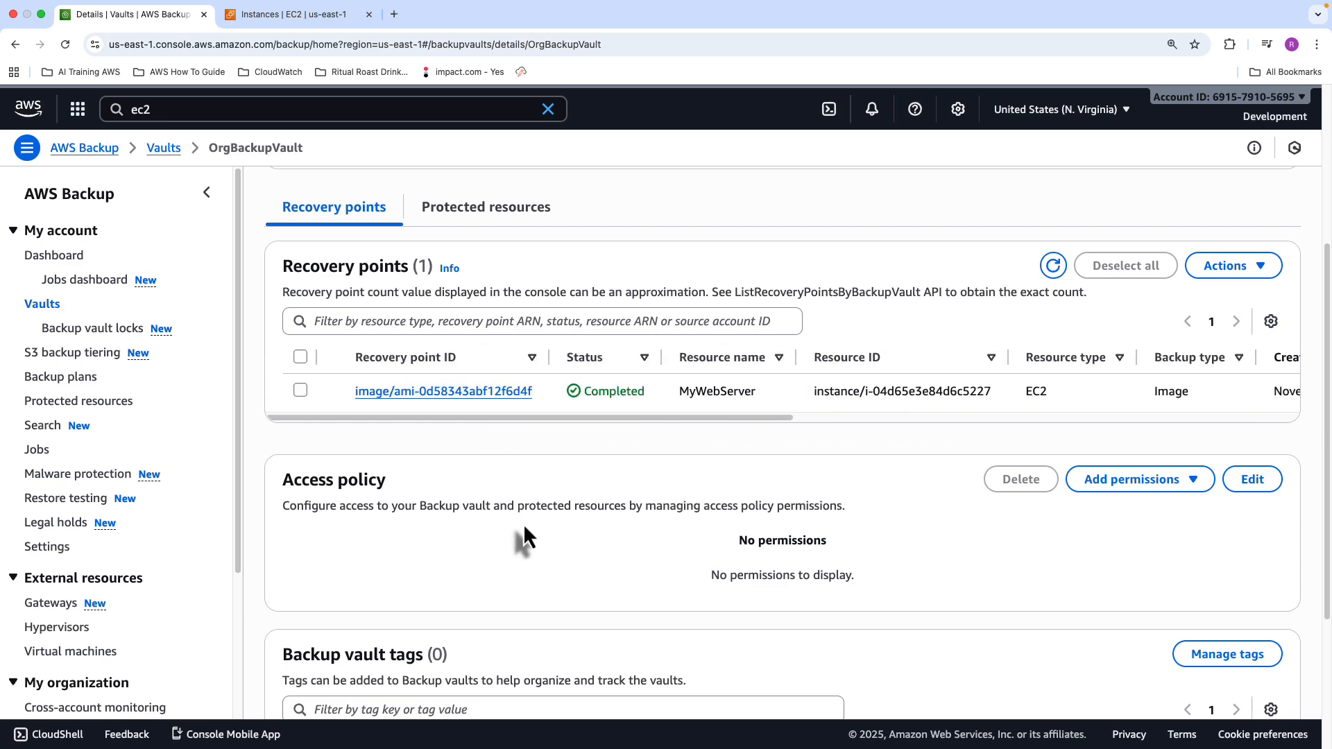
Step: Show the protected resources of OrgBackupVault and check the resource backed up in the vault
scroll(523, 523, "up", 4)
scroll(523, 505, "down", 1)
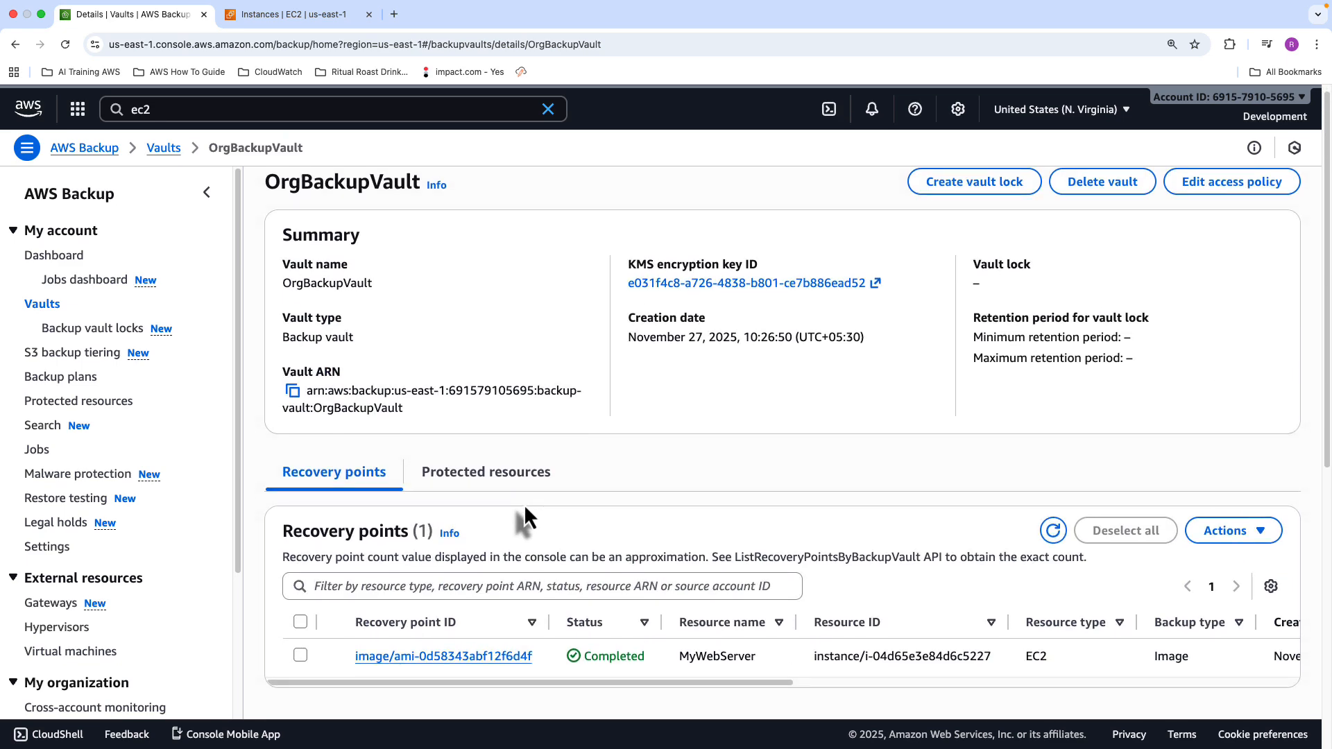
left_click(476, 477)
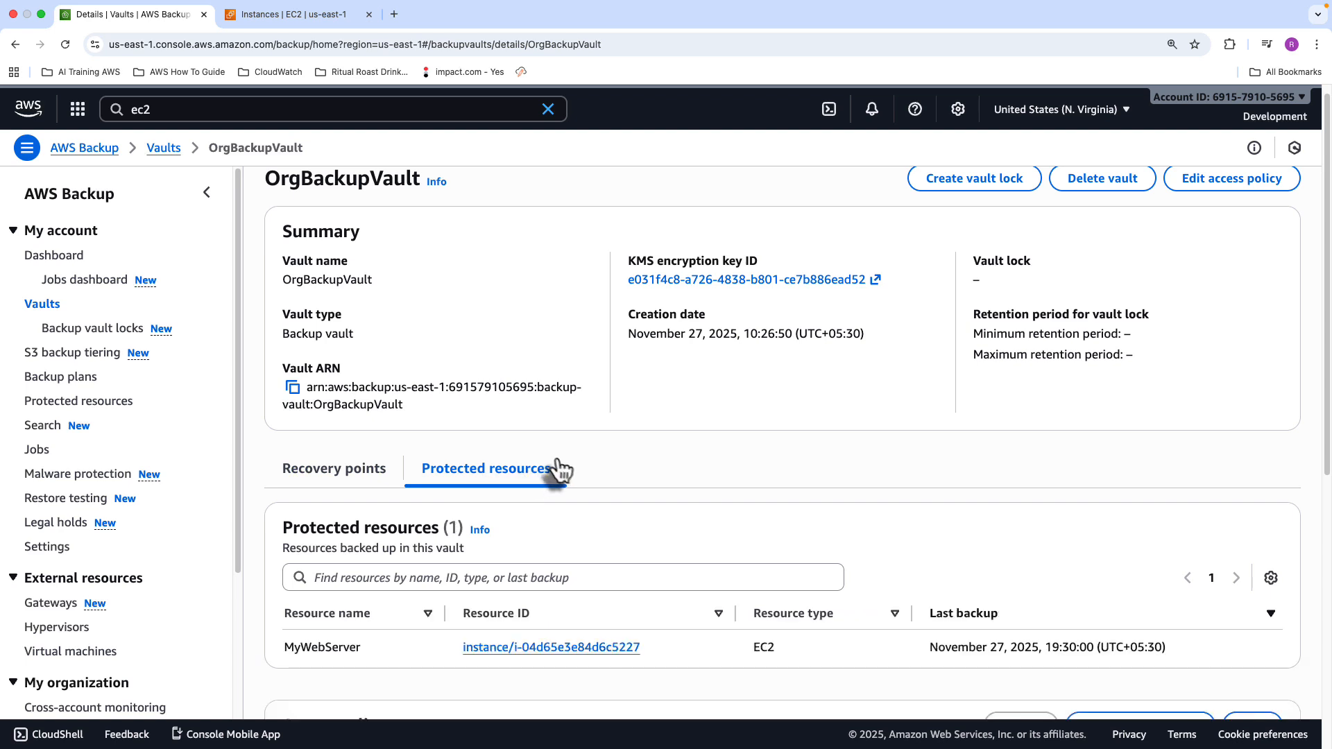
scroll(563, 466, "down", 2)
scroll(563, 461, "down", 3)
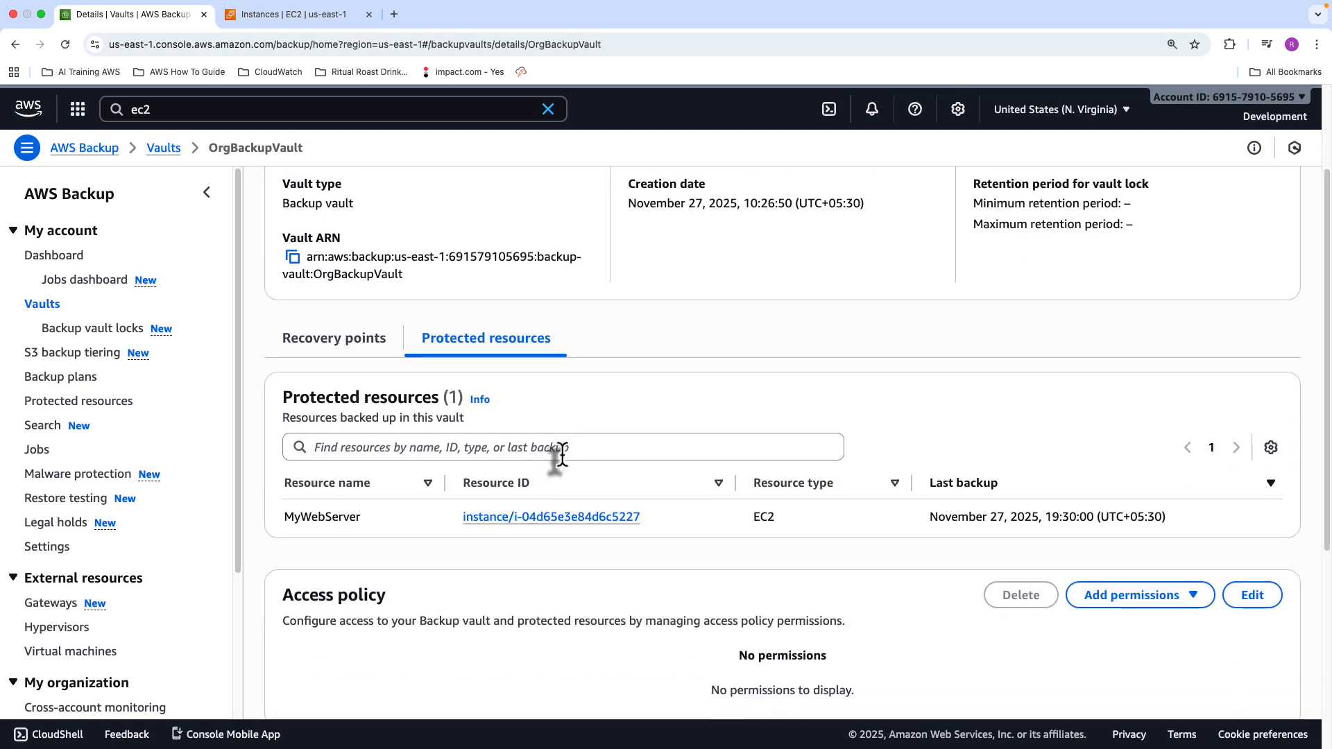